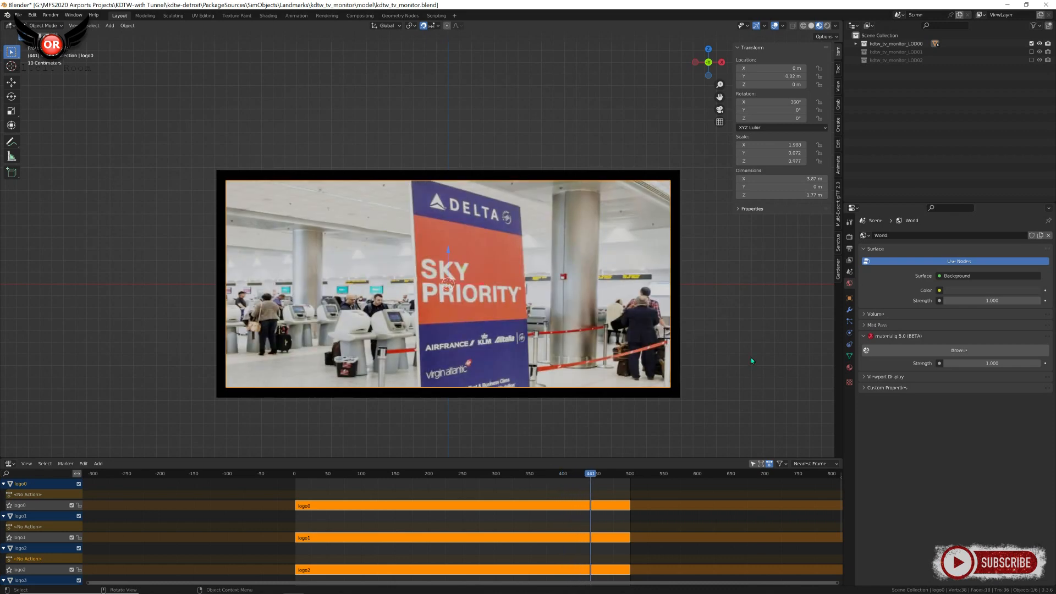
# Step: Clear the animation data from the logo0 object in the kdtw_tv_monitor_LOD00 collection
pyautogui.click(855, 43)
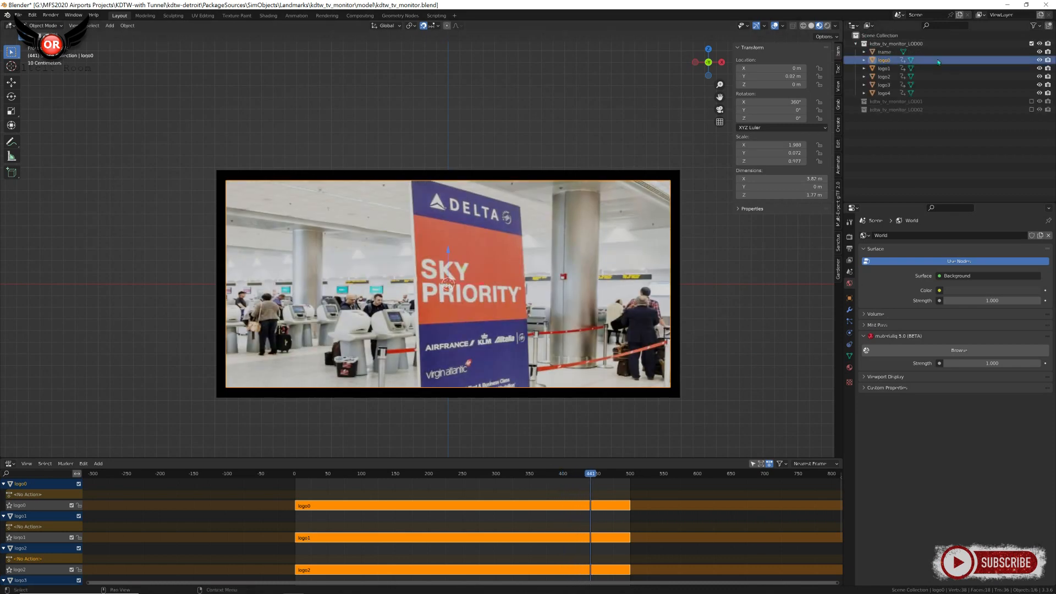
pyautogui.click(863, 60)
pyautogui.rightClick(885, 69)
pyautogui.click(886, 72)
pyautogui.click(863, 60)
# Step: Clear the animation data from the logo1 object
pyautogui.click(883, 68)
pyautogui.click(864, 68)
pyautogui.rightClick(891, 77)
pyautogui.click(850, 77)
pyautogui.click(864, 68)
# Step: Clear the animation data from the logo2 object
pyautogui.click(882, 77)
pyautogui.click(864, 76)
pyautogui.rightClick(888, 85)
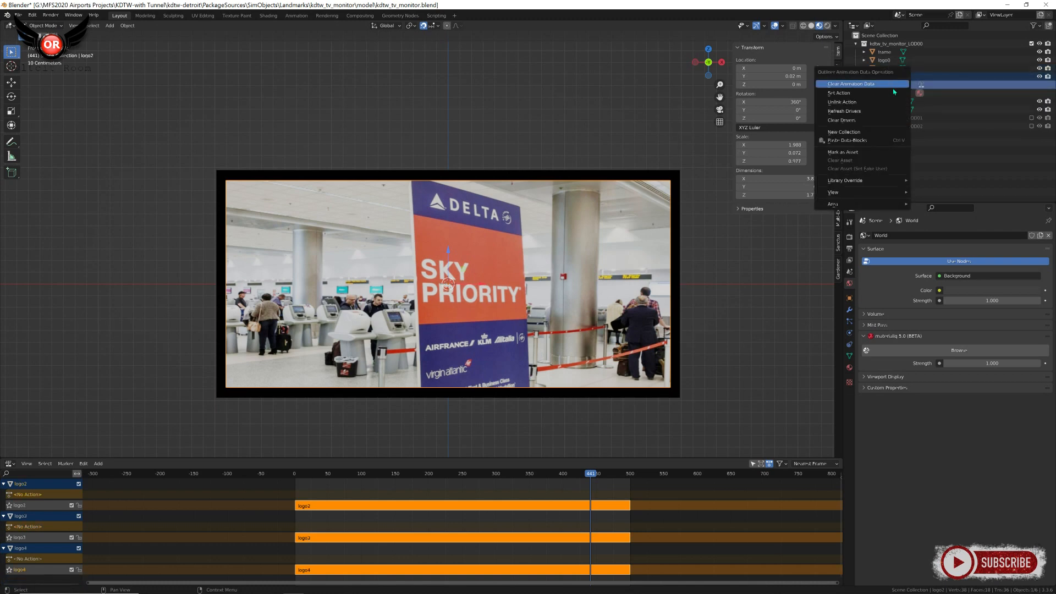
pyautogui.click(851, 85)
pyautogui.click(864, 77)
# Step: Clear the animation data from the logo3 object
pyautogui.click(864, 85)
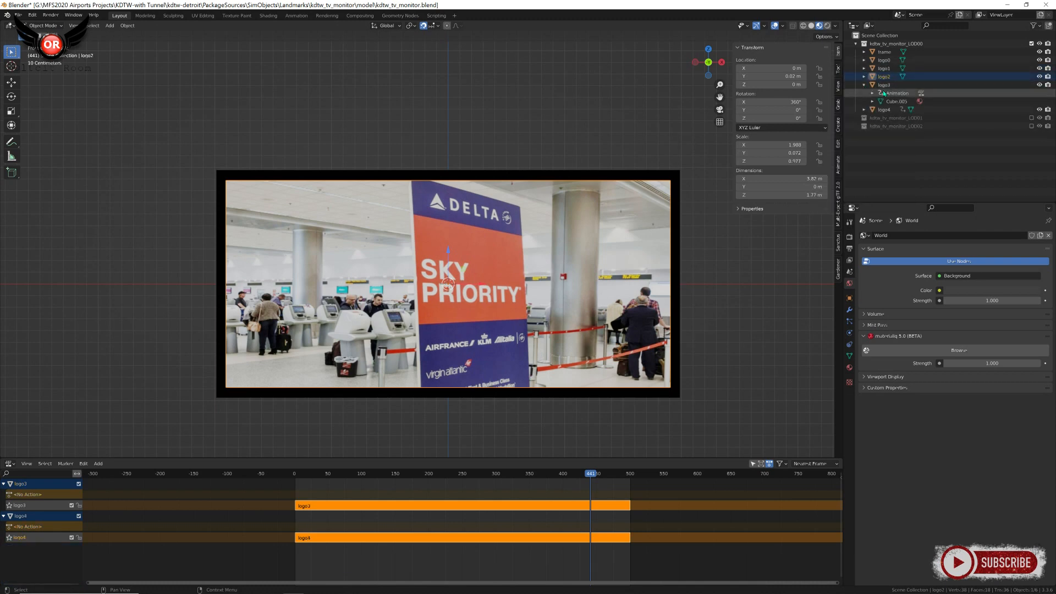
pyautogui.rightClick(888, 94)
pyautogui.click(850, 94)
pyautogui.click(883, 84)
pyautogui.click(864, 85)
# Step: Clear the animation data from the logo4 object
pyautogui.click(864, 93)
pyautogui.rightClick(888, 102)
pyautogui.click(850, 102)
pyautogui.click(884, 93)
# Step: Move the timeline playhead back to frame 0 and show the monitor in front view
pyautogui.moveTo(490, 333); pyautogui.dragTo(506, 320, button='middle')
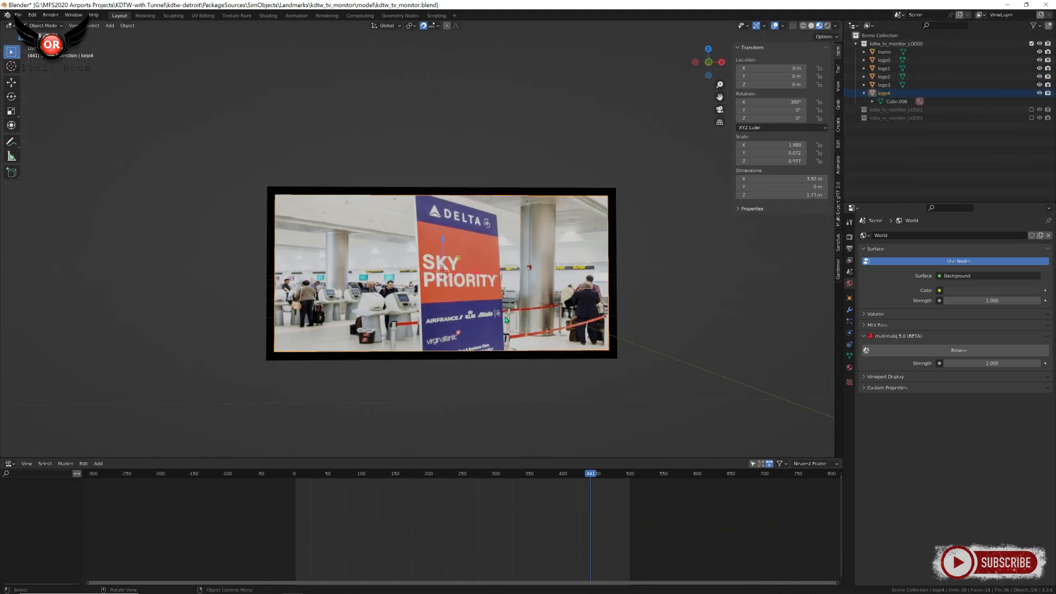
pyautogui.moveTo(587, 477); pyautogui.dragTo(226, 503)
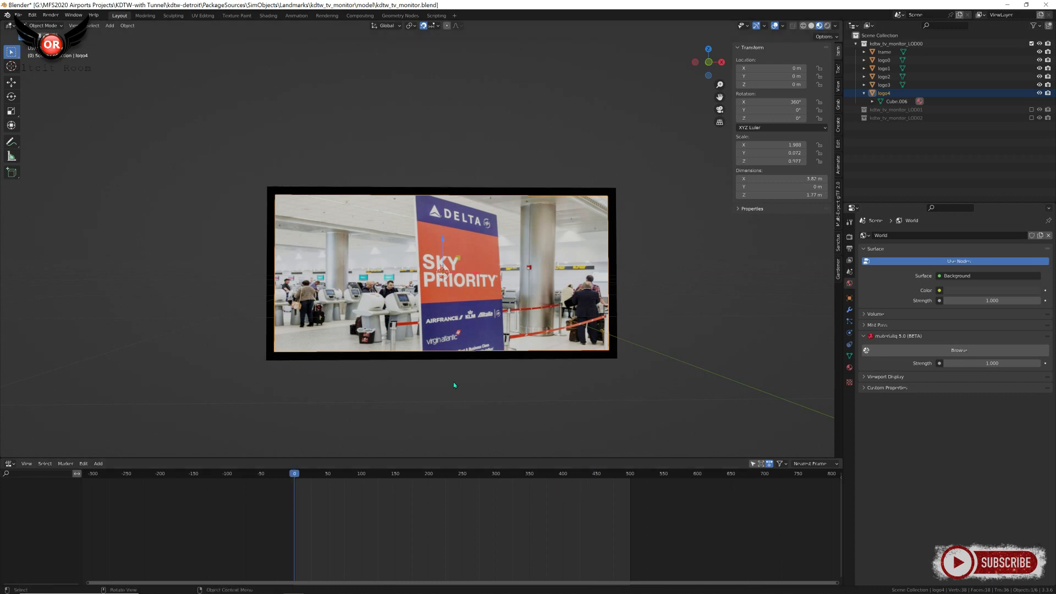
pyautogui.press('KP_1')
pyautogui.scroll(2, 454, 362)
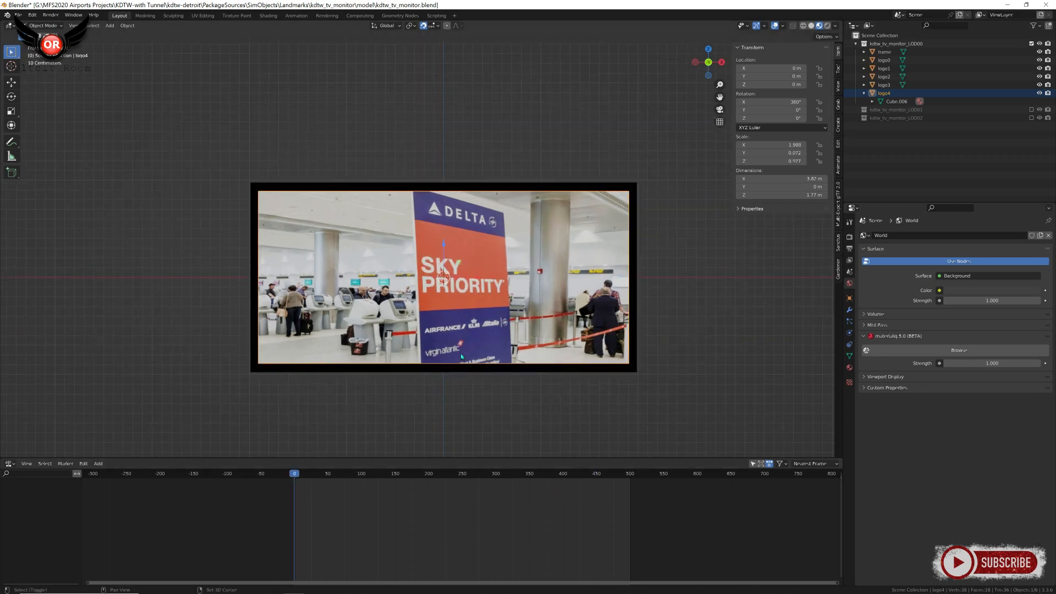
# Step: Switch the frame object's viewport visibility off and on to identify which part of the monitor it is
pyautogui.click(885, 52)
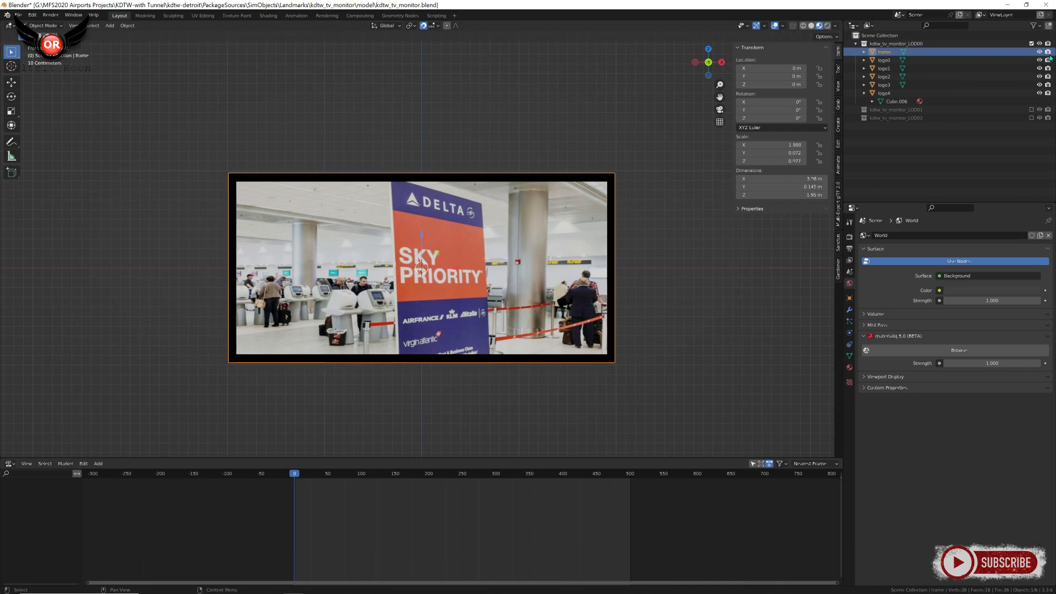
pyautogui.click(1040, 52)
pyautogui.click(1039, 52)
pyautogui.click(1040, 52)
pyautogui.click(1039, 53)
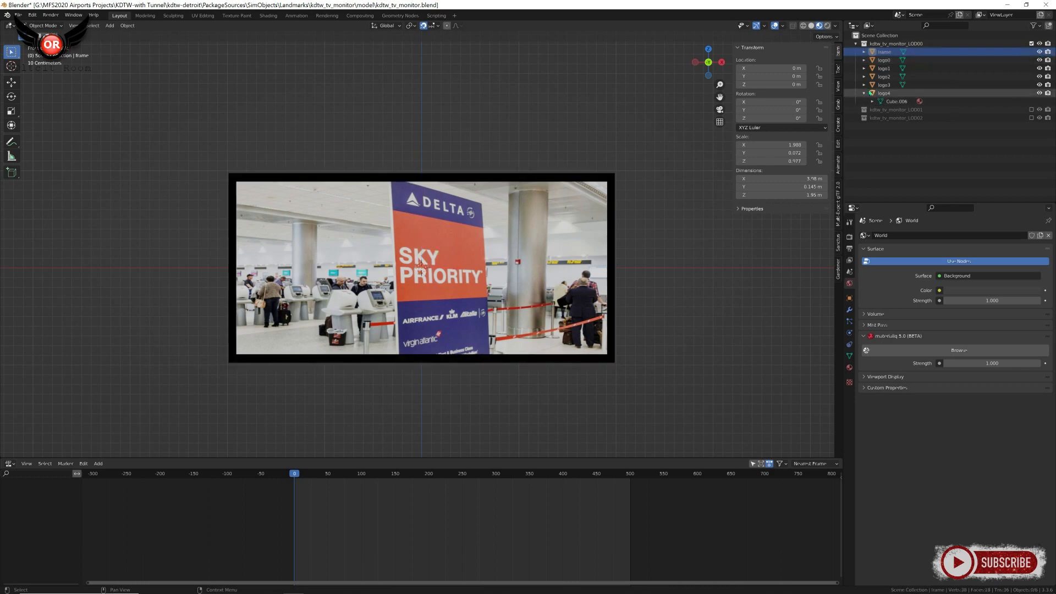
# Step: Hide logo1, logo2, logo3 and logo4 in the viewport, leaving only logo0 and the frame shown
pyautogui.click(883, 60)
pyautogui.click(1040, 69)
pyautogui.click(1039, 77)
pyautogui.click(1039, 84)
pyautogui.click(1039, 93)
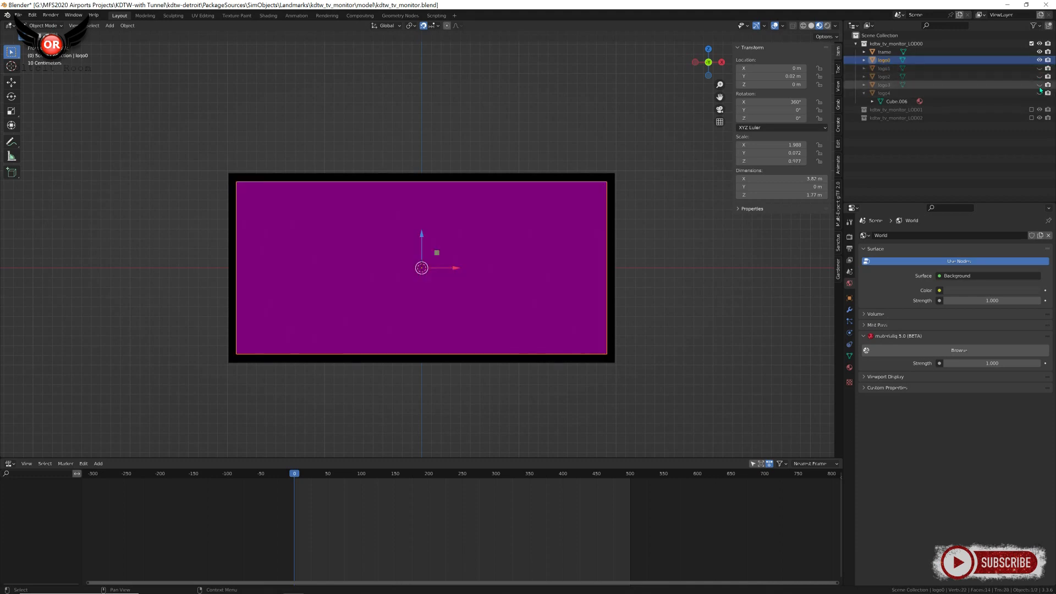
# Step: Delete the magenta face covering the screen from the frame mesh and return to Object Mode
pyautogui.moveTo(508, 276); pyautogui.dragTo(562, 283, button='middle')
pyautogui.click(569, 277)
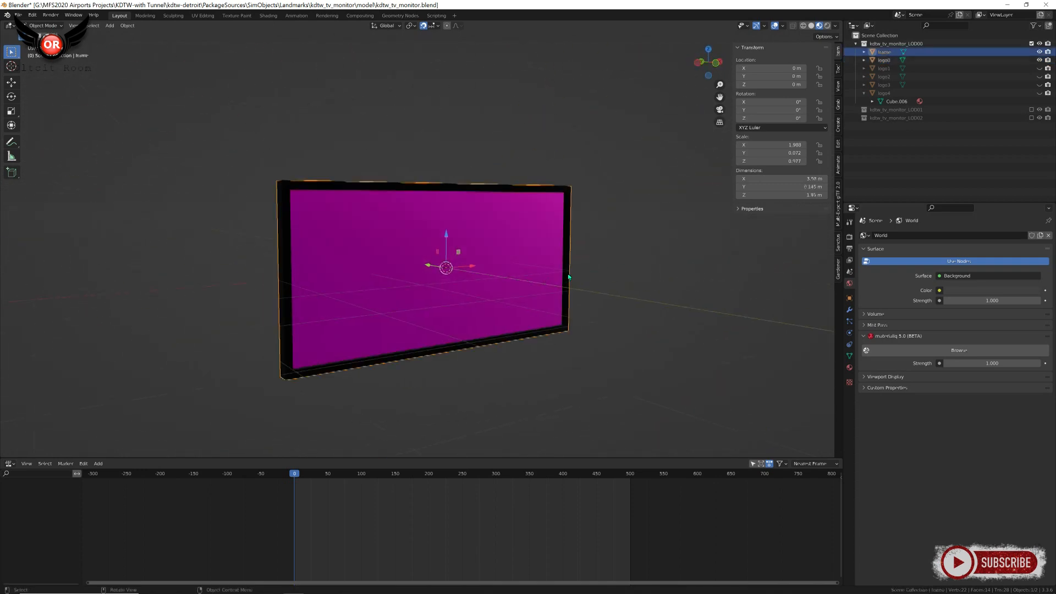
pyautogui.press('Tab')
pyautogui.press('x')
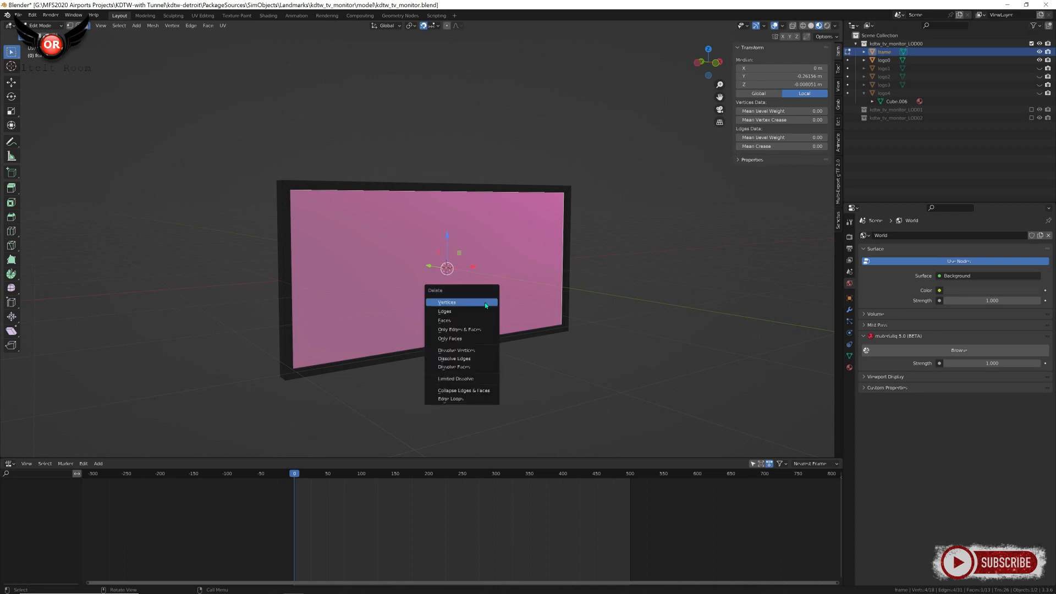
pyautogui.click(484, 311)
pyautogui.moveTo(484, 311); pyautogui.dragTo(521, 313, button='middle')
pyautogui.scroll(2, 522, 313)
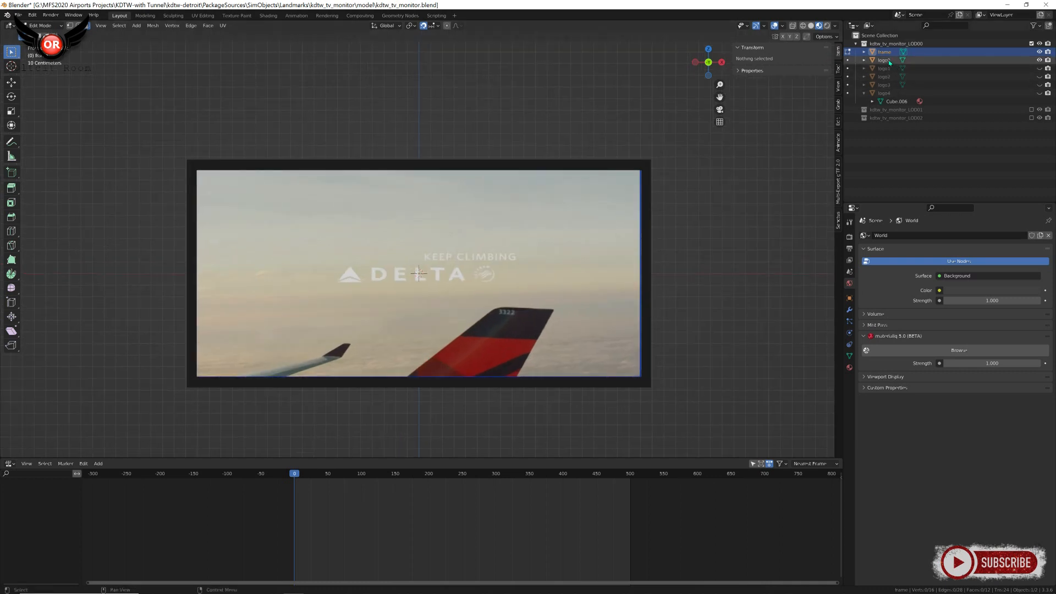
pyautogui.press('Tab')
pyautogui.click(715, 209)
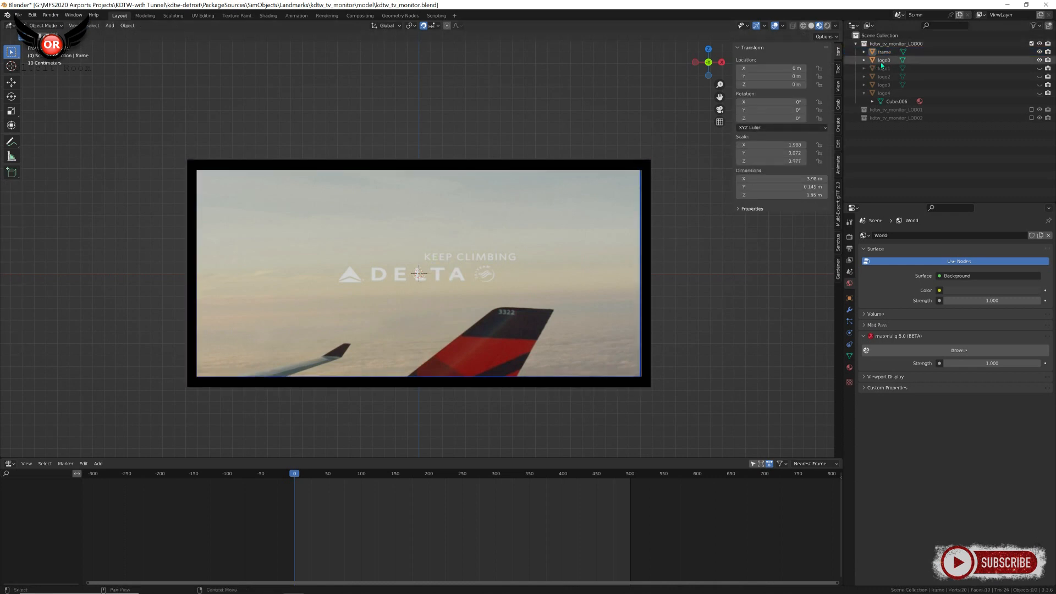
# Step: Check the logo images by switching their visibility, leaving logo1 to logo3 hidden and logo4 shown
pyautogui.click(1040, 68)
pyautogui.click(1040, 76)
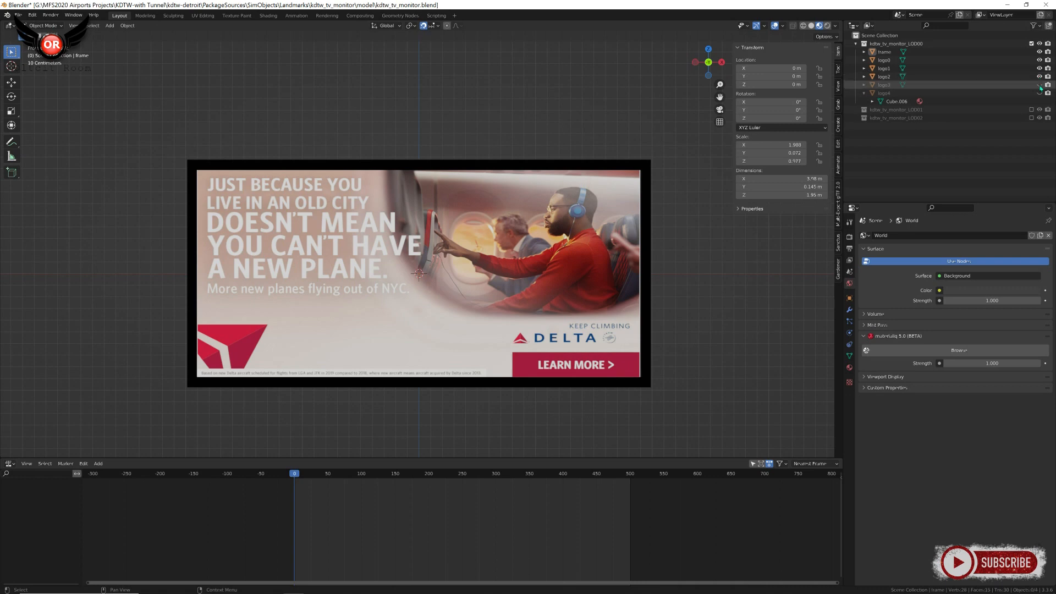
pyautogui.moveTo(1039, 85); pyautogui.dragTo(1039, 51)
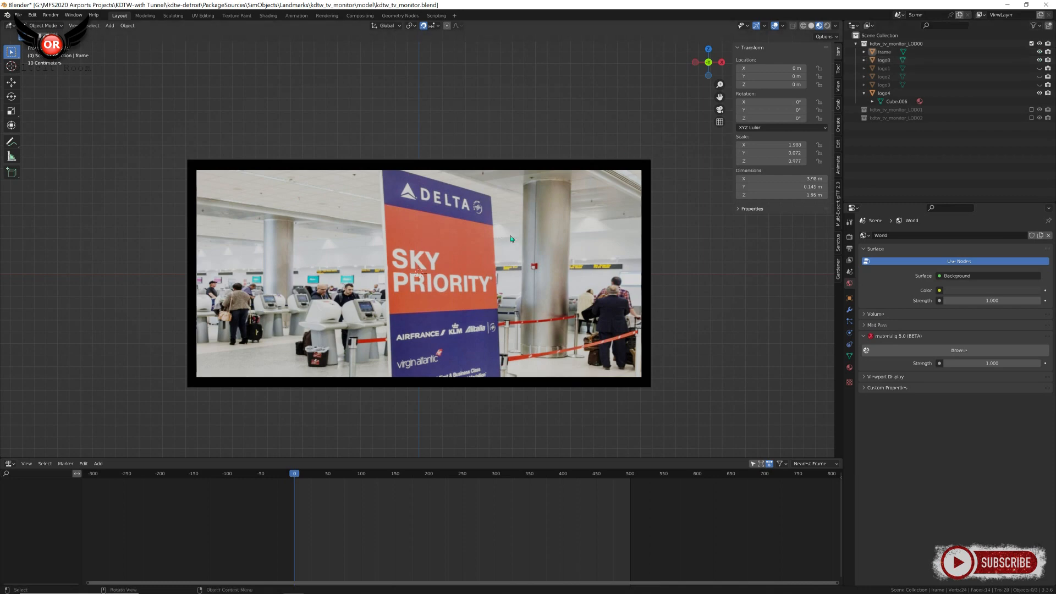
# Step: Set the Y location of logo0 to 0 m
pyautogui.moveTo(525, 284); pyautogui.dragTo(536, 298, button='middle')
pyautogui.scroll(4, 530, 292)
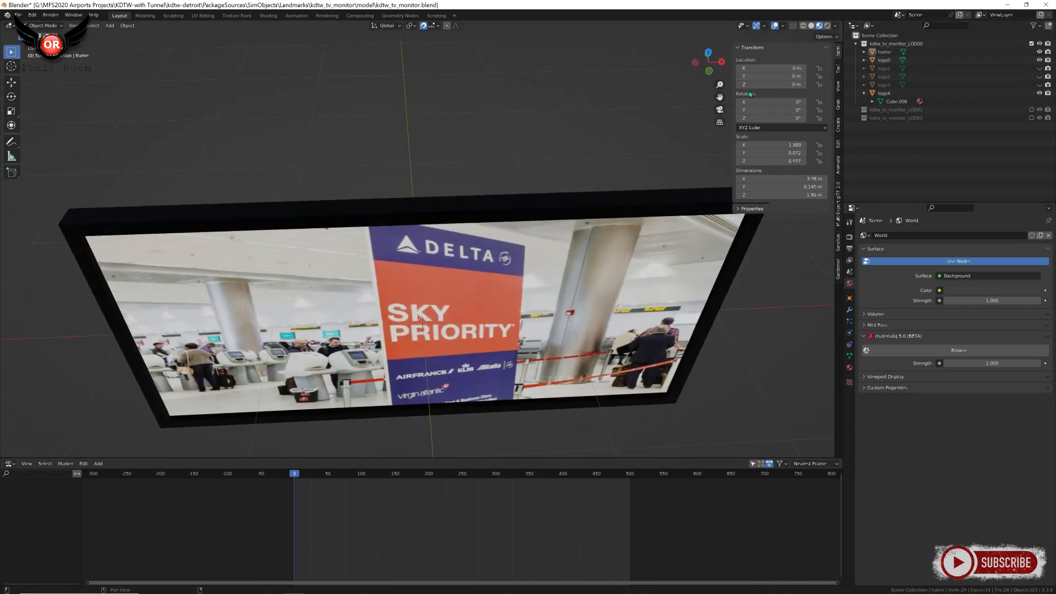
pyautogui.click(884, 60)
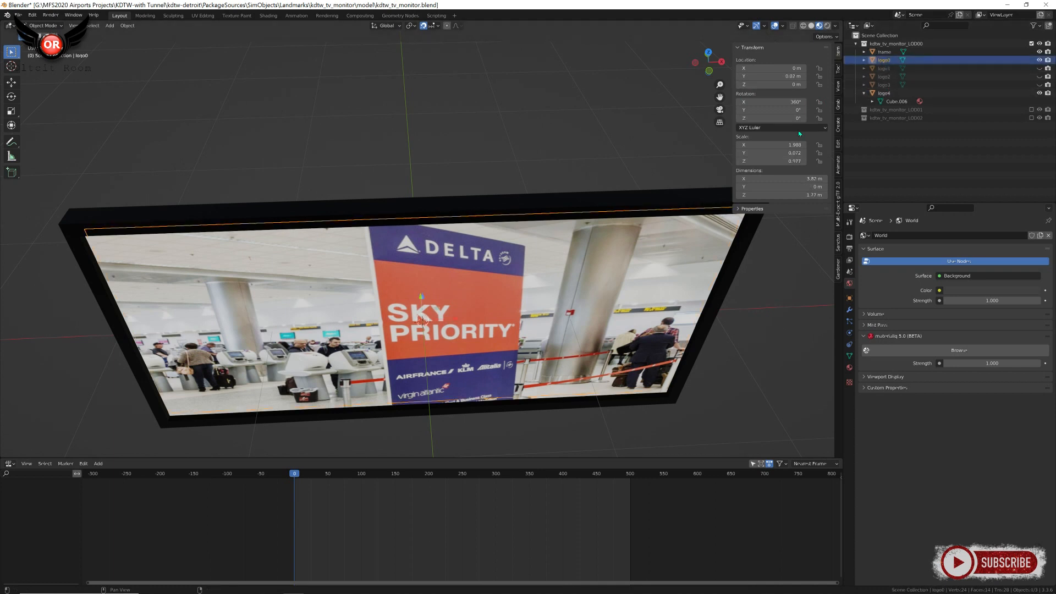
pyautogui.moveTo(629, 302); pyautogui.dragTo(646, 298, button='middle')
pyautogui.click(785, 77)
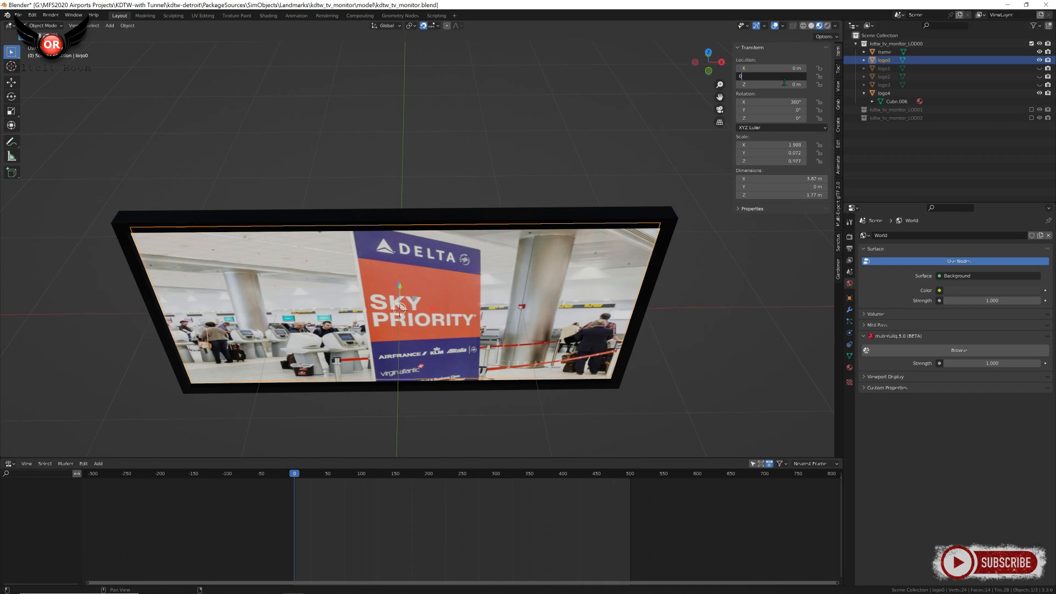
pyautogui.press('Return')
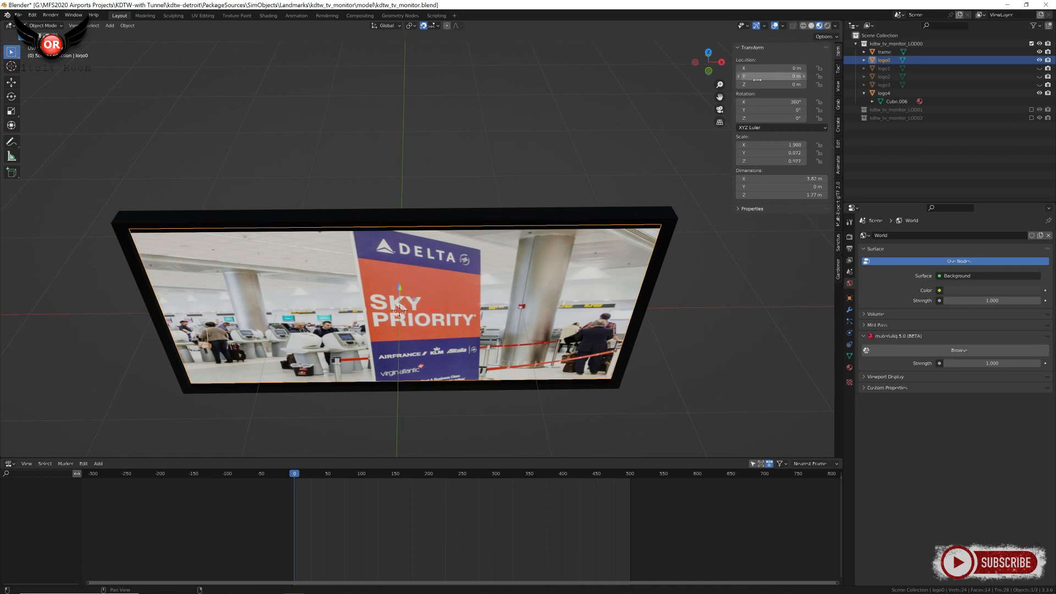
# Step: Unhide logo1 and logo2 and set the Y location of each to 0 m
pyautogui.click(1040, 69)
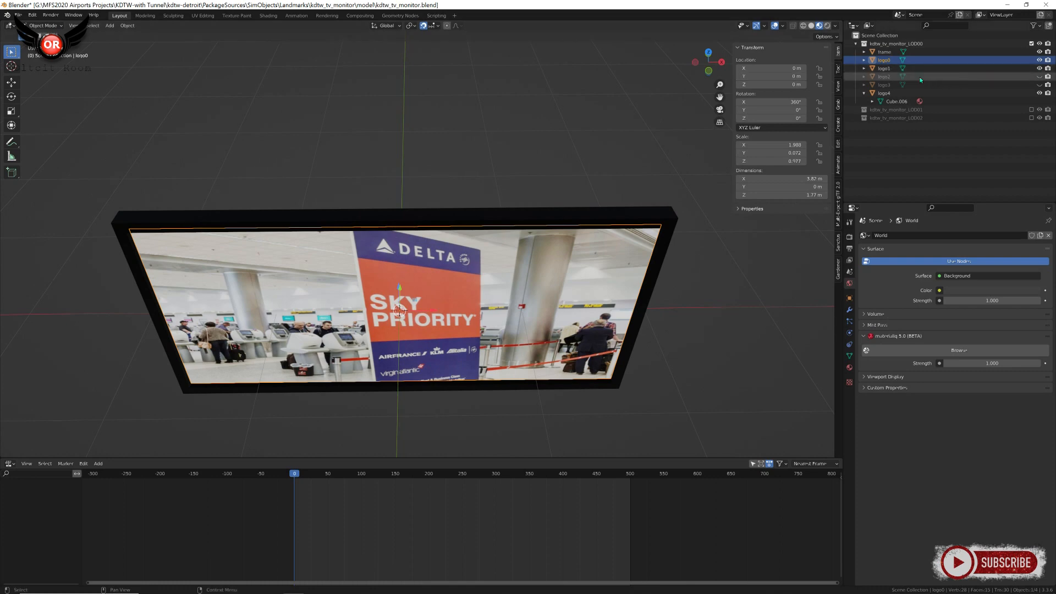
pyautogui.click(882, 69)
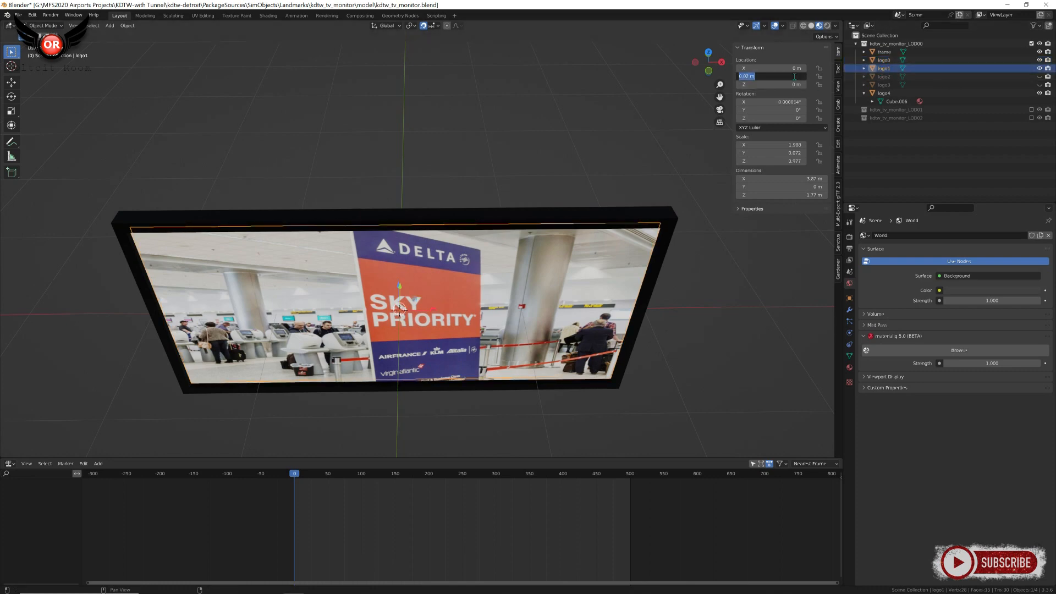
pyautogui.press('Return')
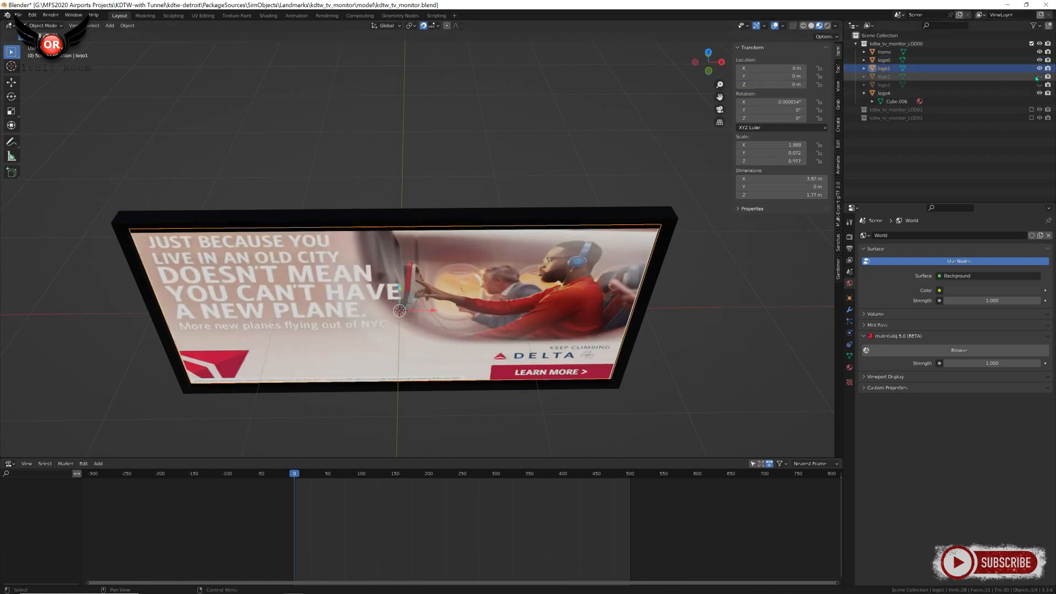
pyautogui.click(884, 76)
pyautogui.click(779, 77)
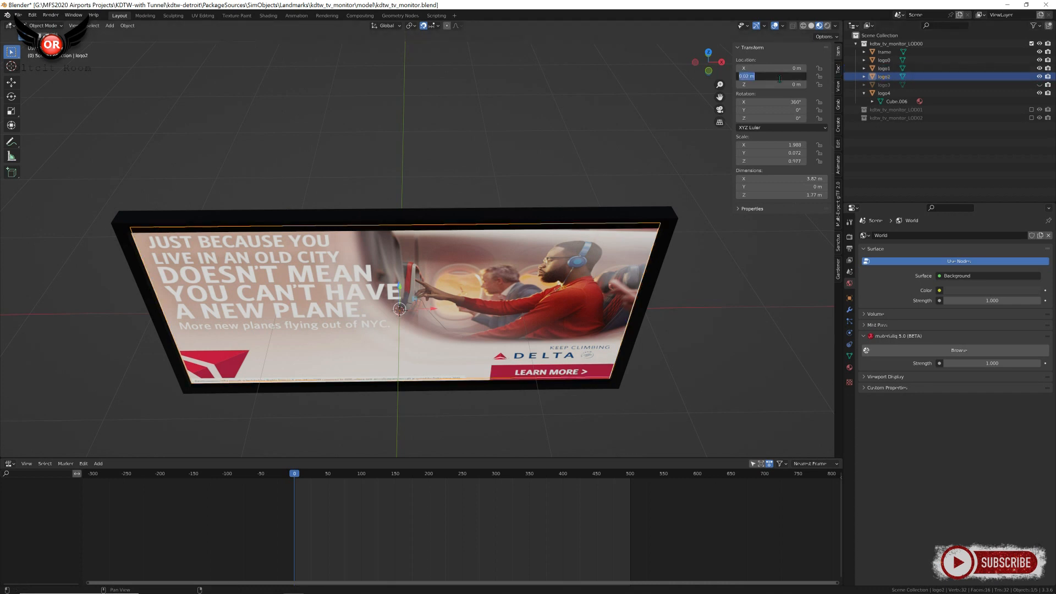
pyautogui.write('0')
pyautogui.press('Return')
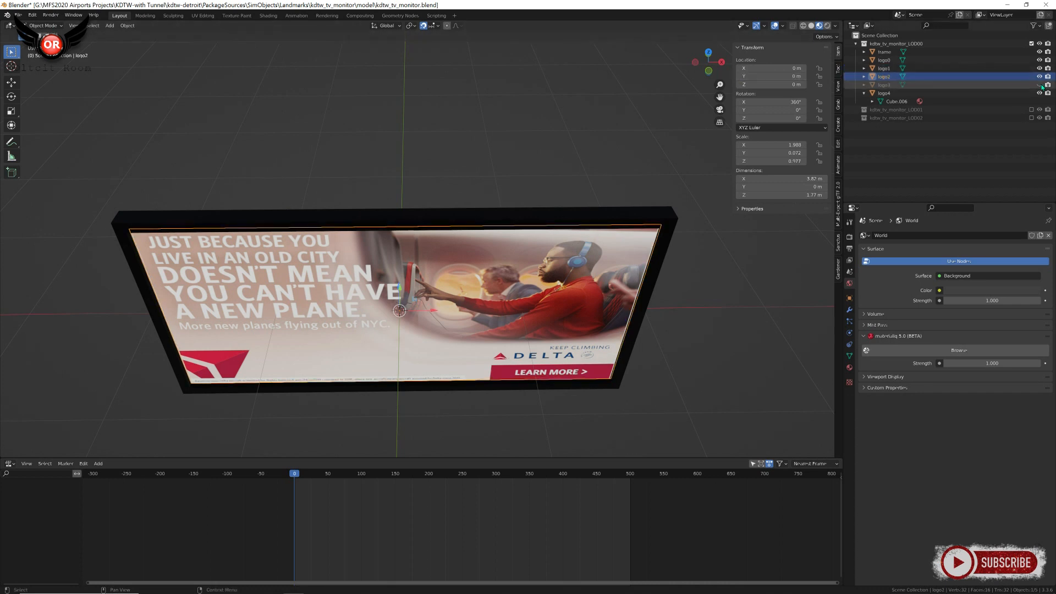
# Step: Unhide logo3 and set its Y location to 0 m
pyautogui.click(884, 84)
pyautogui.click(788, 77)
pyautogui.write('0')
pyautogui.press('Return')
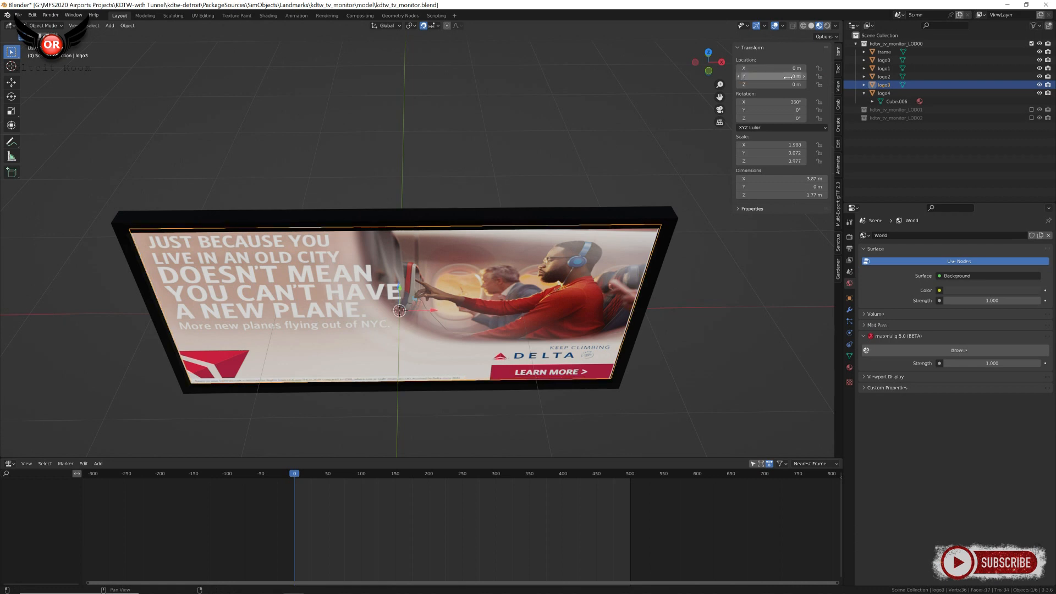
# Step: Apply rotation and scale to the logo0 object
pyautogui.click(884, 59)
pyautogui.click(886, 69)
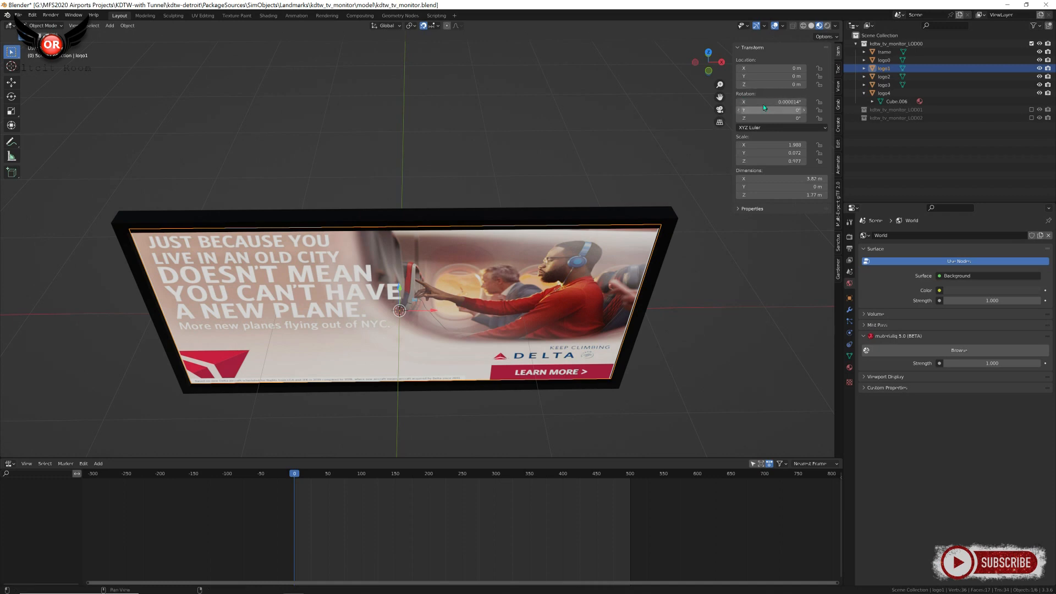
pyautogui.click(884, 60)
pyautogui.scroll(-2, 540, 210)
pyautogui.moveTo(456, 280); pyautogui.dragTo(446, 251, button='middle')
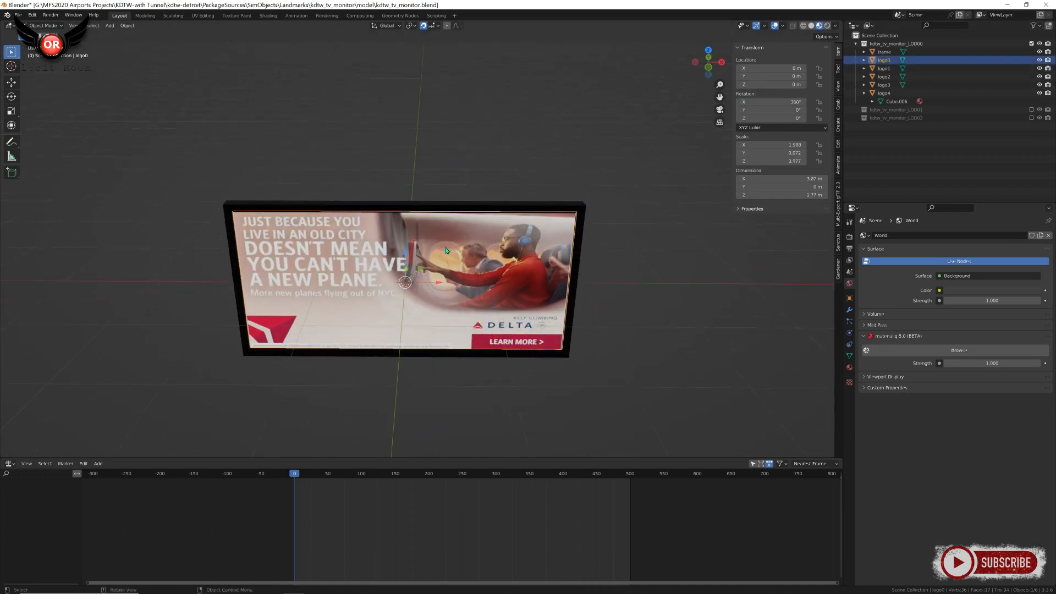
pyautogui.click(127, 26)
pyautogui.moveTo(151, 68)
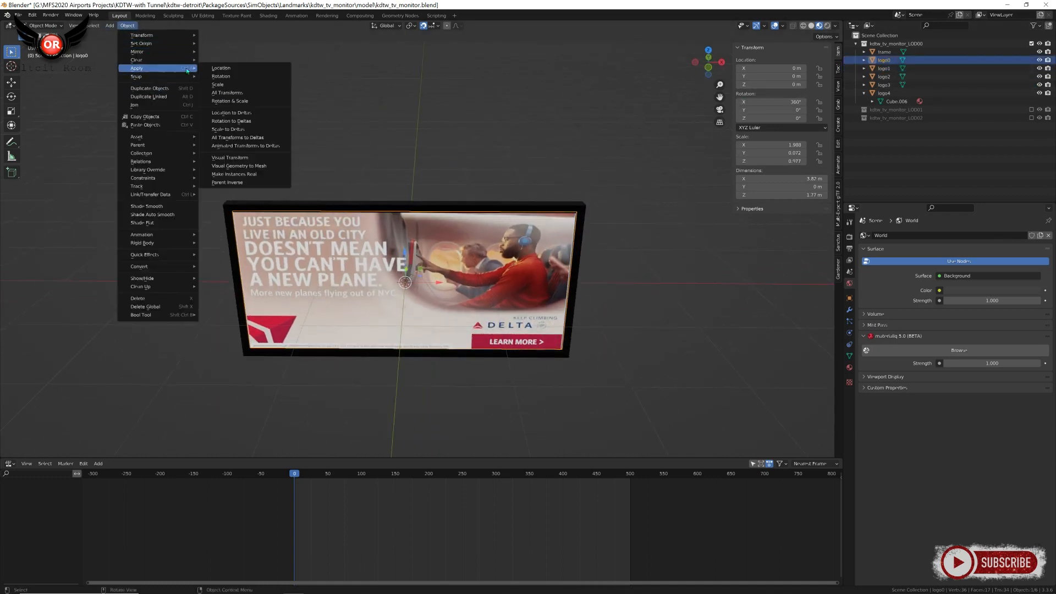
pyautogui.click(239, 100)
# Step: Apply rotation and scale to the logo1 object
pyautogui.click(858, 69)
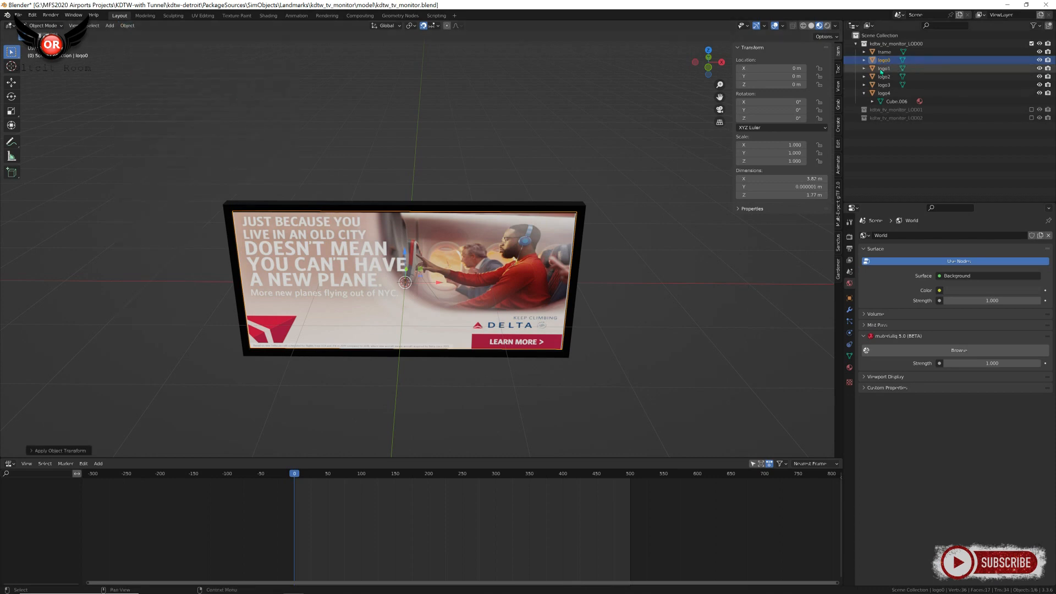
pyautogui.click(127, 26)
pyautogui.moveTo(151, 68)
pyautogui.click(239, 101)
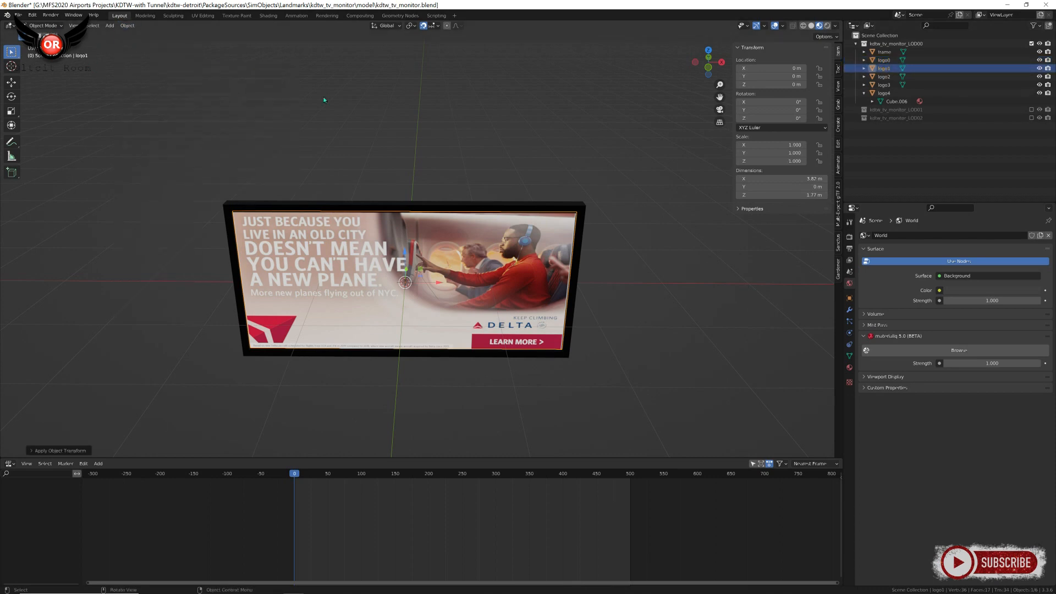
# Step: Apply rotation and scale to the logo2 object, followed by all transforms
pyautogui.click(883, 76)
pyautogui.click(126, 25)
pyautogui.moveTo(151, 68)
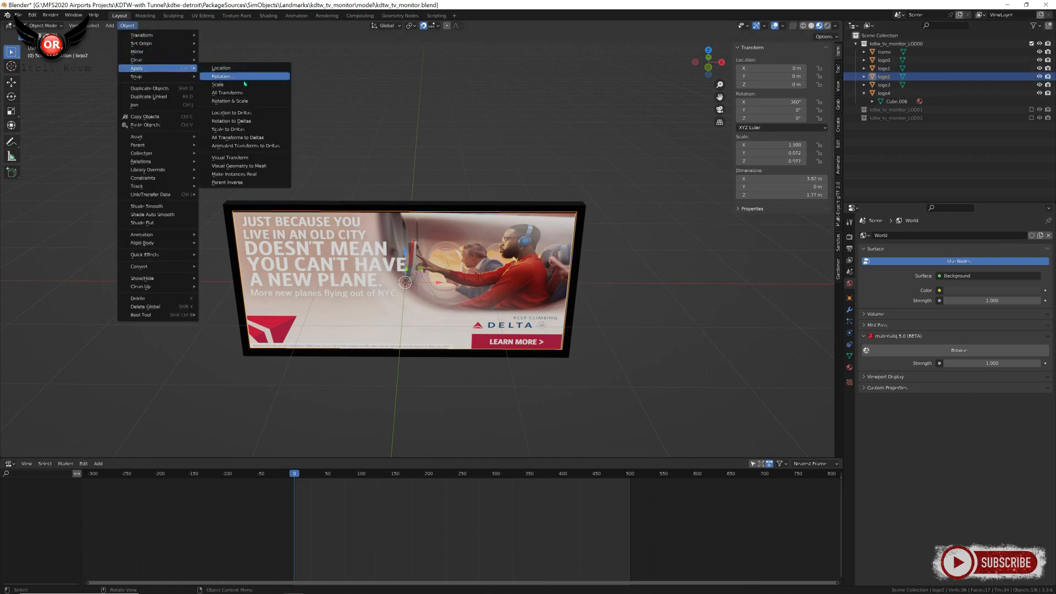
pyautogui.click(240, 101)
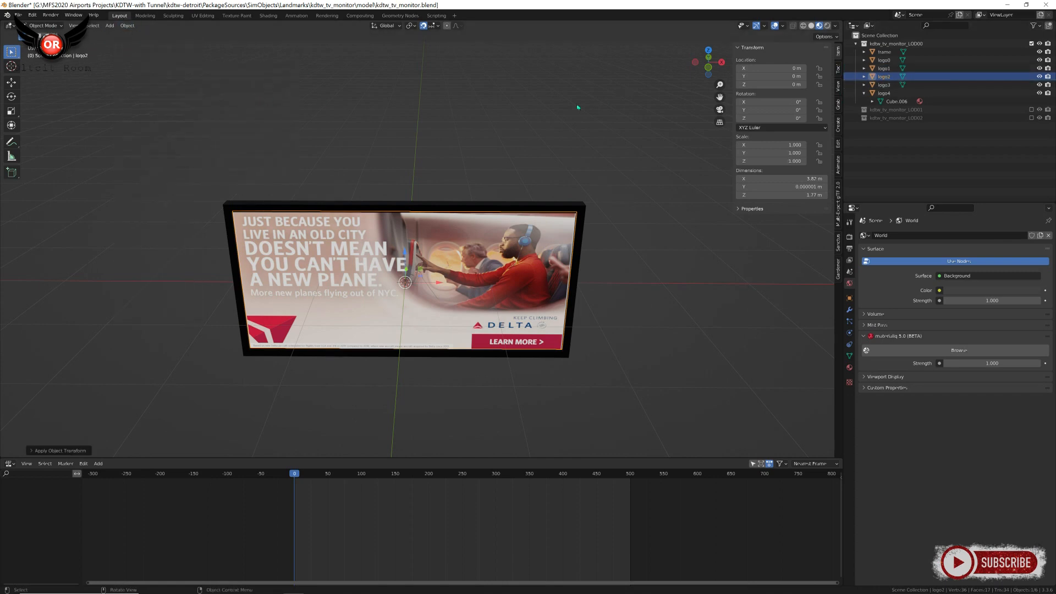
pyautogui.click(127, 25)
pyautogui.moveTo(151, 69)
pyautogui.click(231, 93)
# Step: Apply all transforms to the logo3 object
pyautogui.click(883, 84)
pyautogui.click(127, 25)
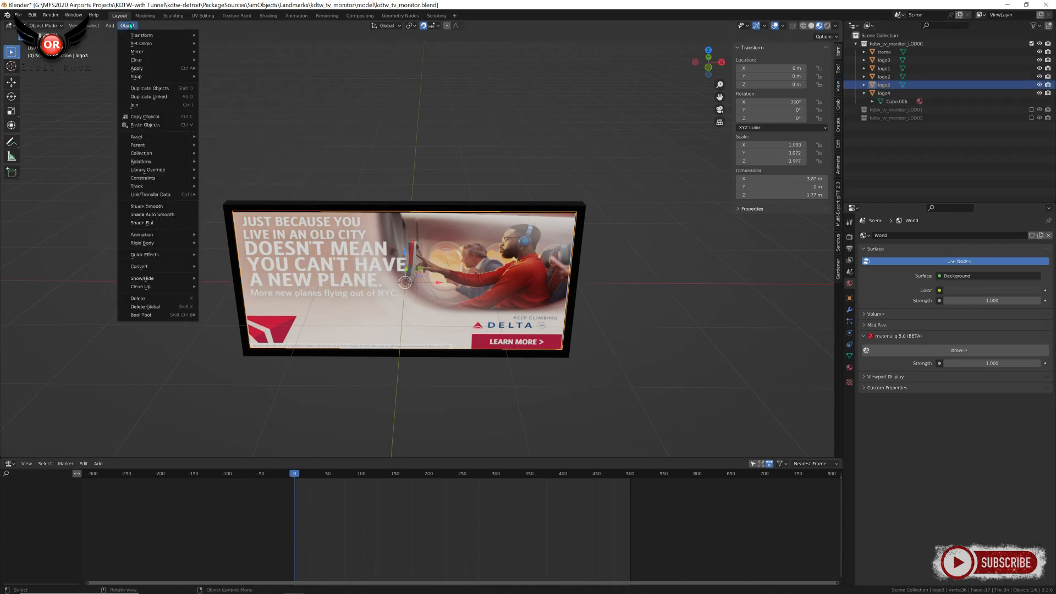
pyautogui.moveTo(151, 68)
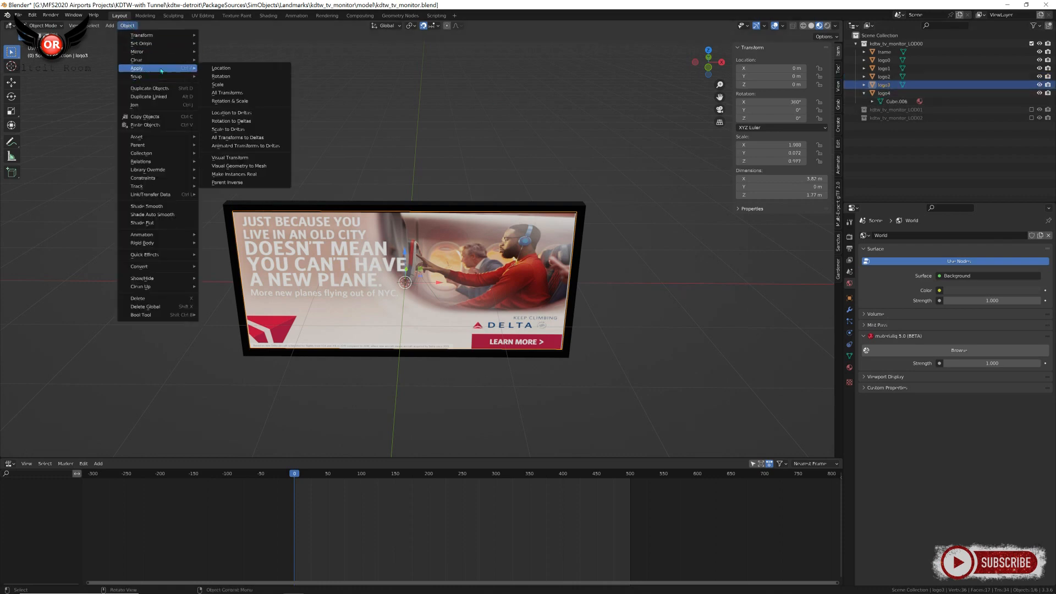
pyautogui.click(226, 93)
# Step: Apply rotation and scale to the logo4 object
pyautogui.click(884, 93)
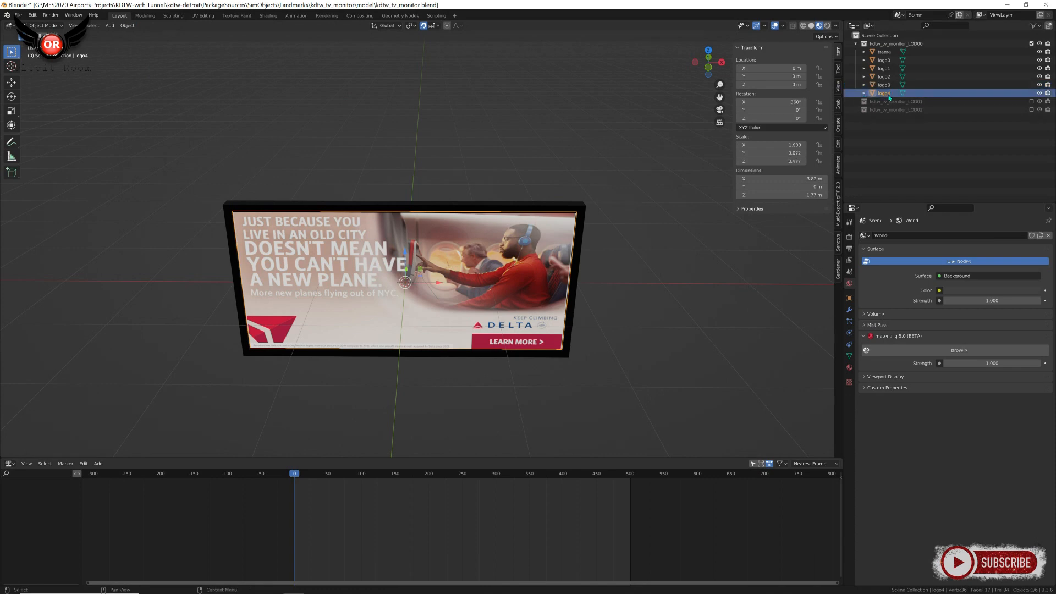
pyautogui.click(127, 26)
pyautogui.moveTo(151, 68)
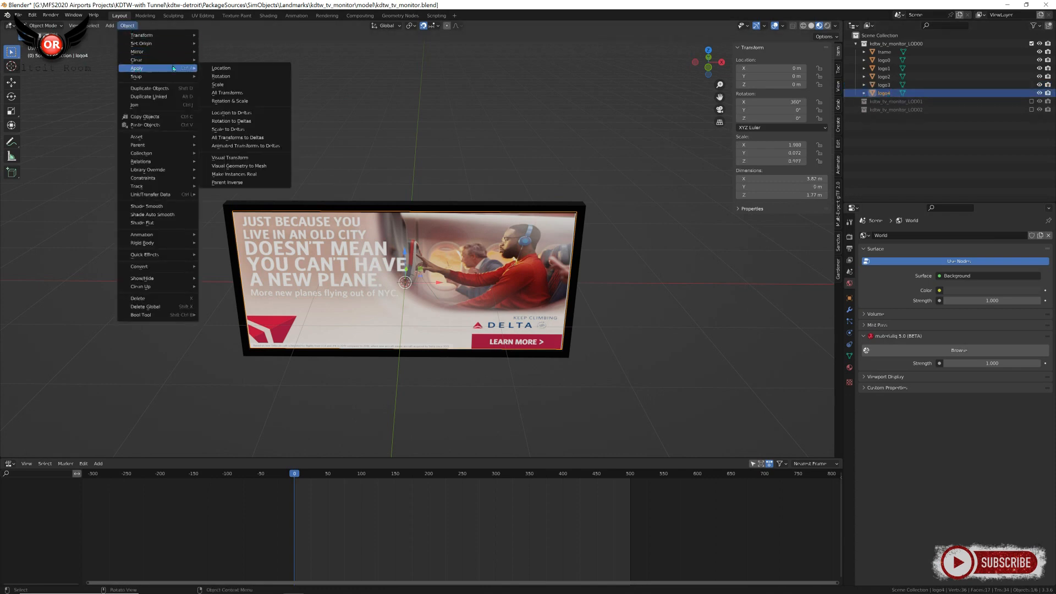
pyautogui.click(235, 102)
# Step: Move the stacked logo panels out above, beside and below the frame in front view to expose each image
pyautogui.moveTo(636, 282); pyautogui.dragTo(582, 270, button='middle')
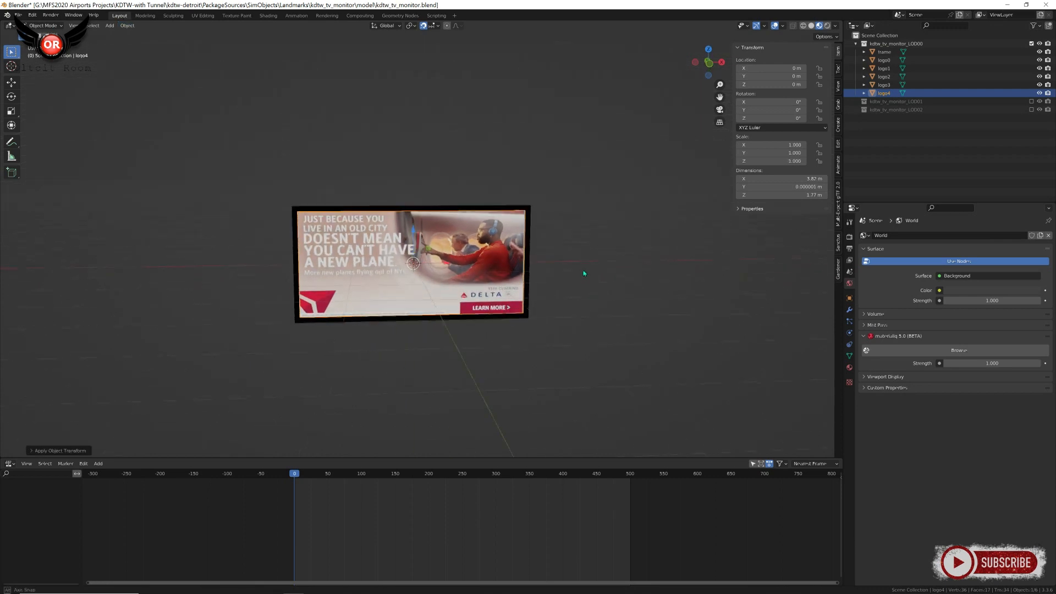
pyautogui.press('KP_1')
pyautogui.scroll(2, 569, 266)
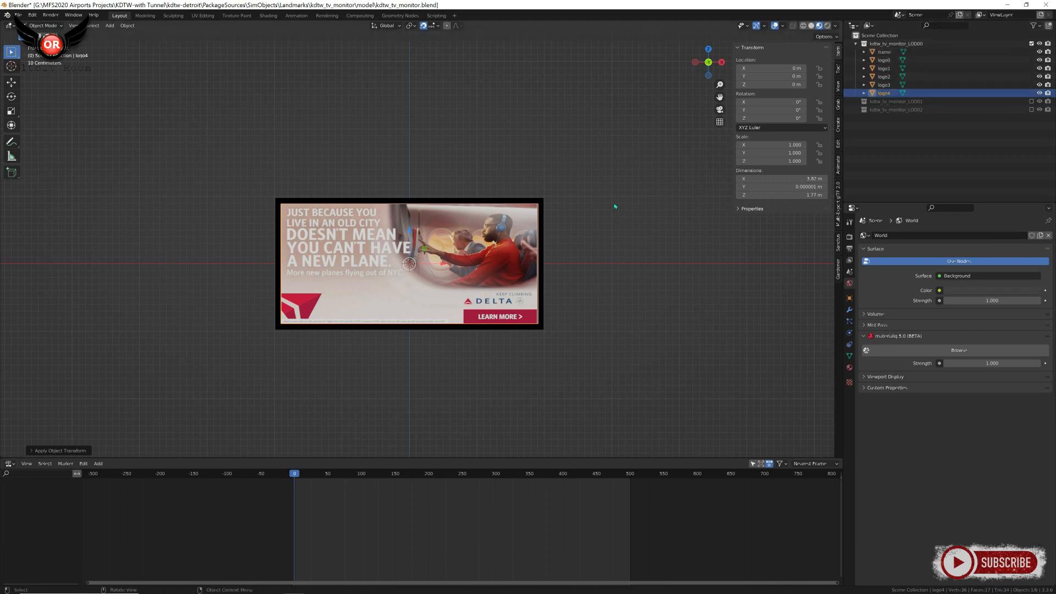
pyautogui.click(433, 277)
pyautogui.moveTo(409, 231); pyautogui.dragTo(409, 89)
pyautogui.click(390, 286)
pyautogui.scroll(-2, 390, 289)
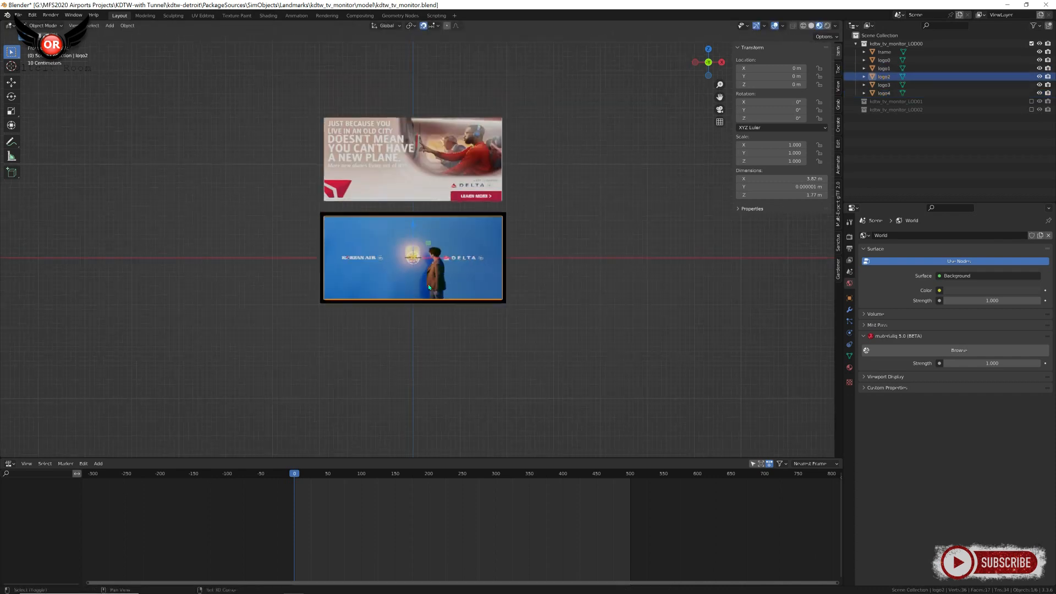
pyautogui.keyDown('shift'); pyautogui.moveTo(390, 289); pyautogui.dragTo(427, 312, button='middle'); pyautogui.keyUp('shift')
pyautogui.moveTo(479, 280); pyautogui.dragTo(680, 289)
pyautogui.click(444, 297)
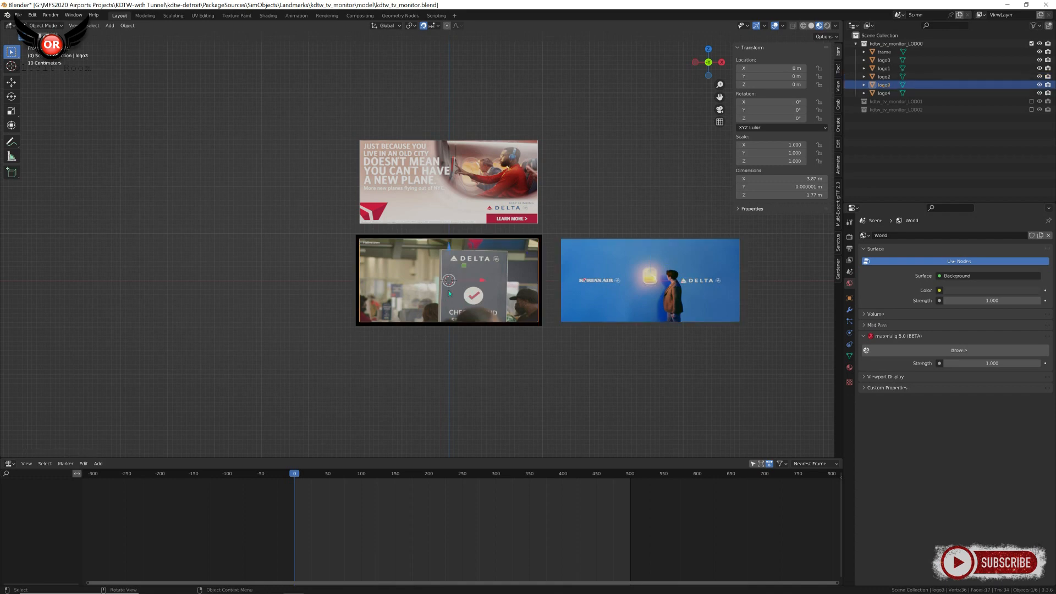
pyautogui.moveTo(483, 280); pyautogui.dragTo(267, 282)
pyautogui.click(487, 283)
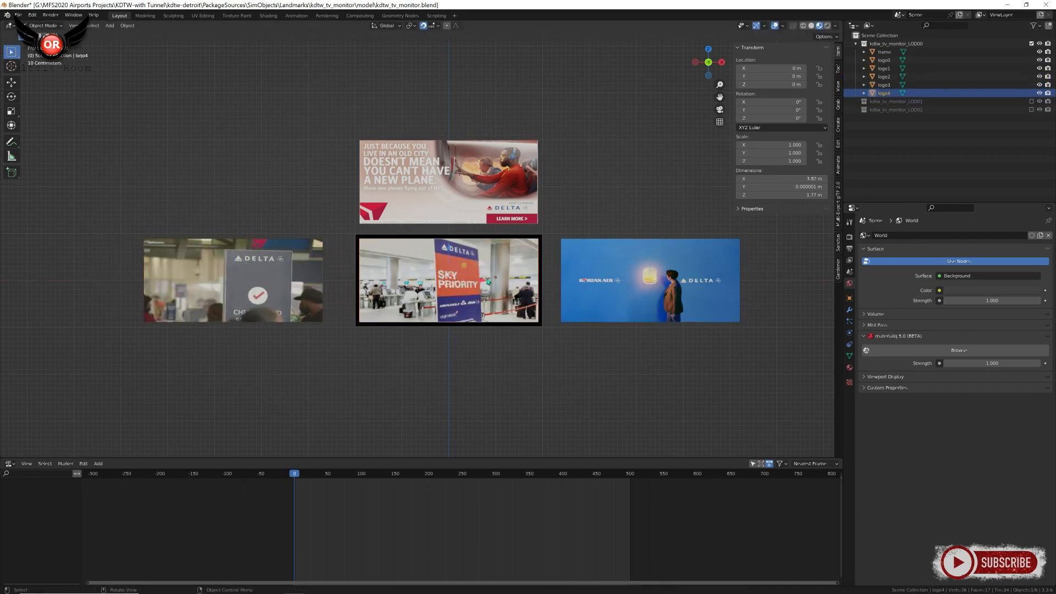
pyautogui.write('gz-2.2')
pyautogui.press('Return')
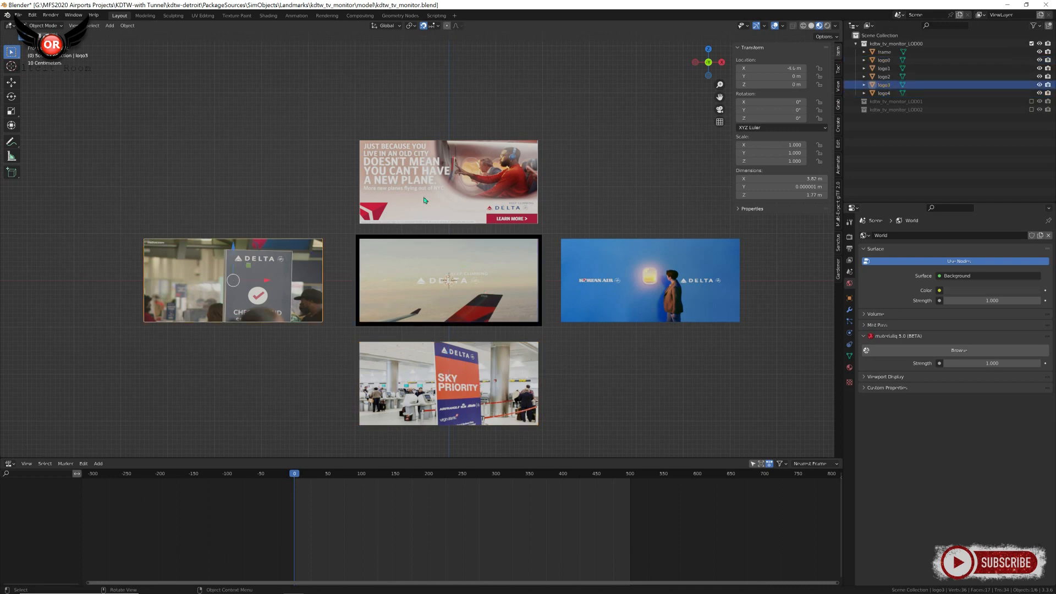
# Step: Undo all of the logo panel moves and deselect the panels
pyautogui.hotkey('ctrl', 'z')
pyautogui.hotkey('ctrl', 'z')
pyautogui.hotkey('ctrl', 'z')
pyautogui.hotkey('ctrl', 'z')
pyautogui.hotkey('ctrl', 'z')
pyautogui.hotkey('ctrl', 'z')
pyautogui.hotkey('ctrl', 'z')
pyautogui.hotkey('ctrl', 'z')
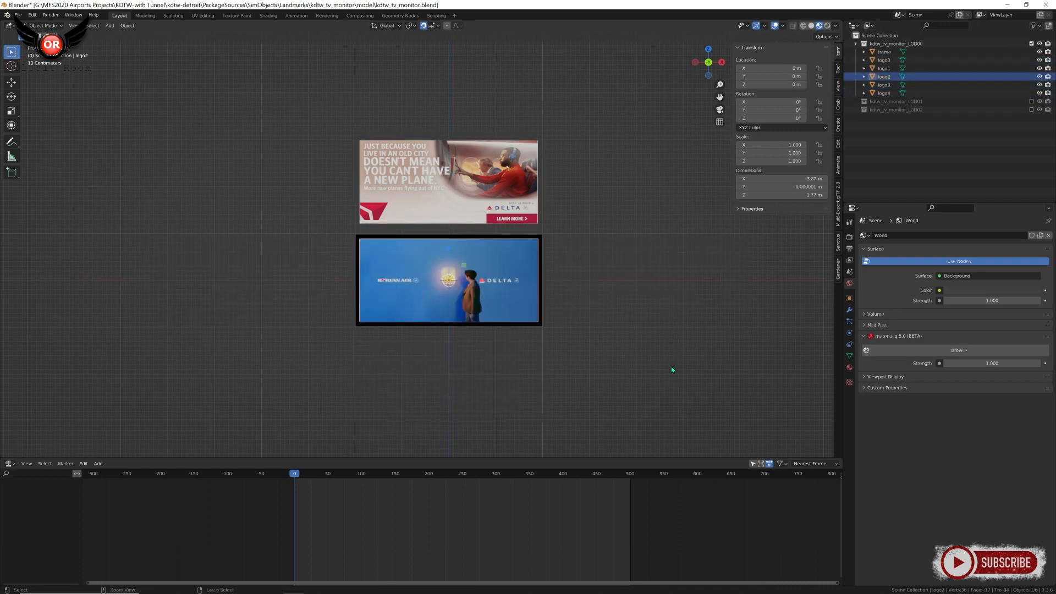
pyautogui.click(626, 330)
pyautogui.scroll(3, 610, 330)
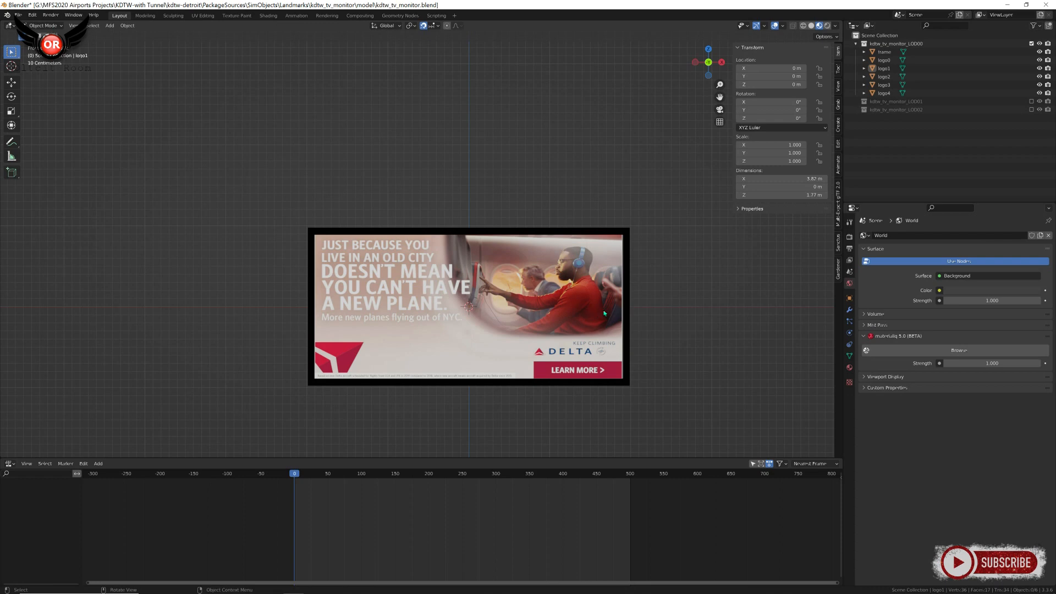
# Step: Set the logo1 object's Y location to 0.02 m
pyautogui.click(883, 60)
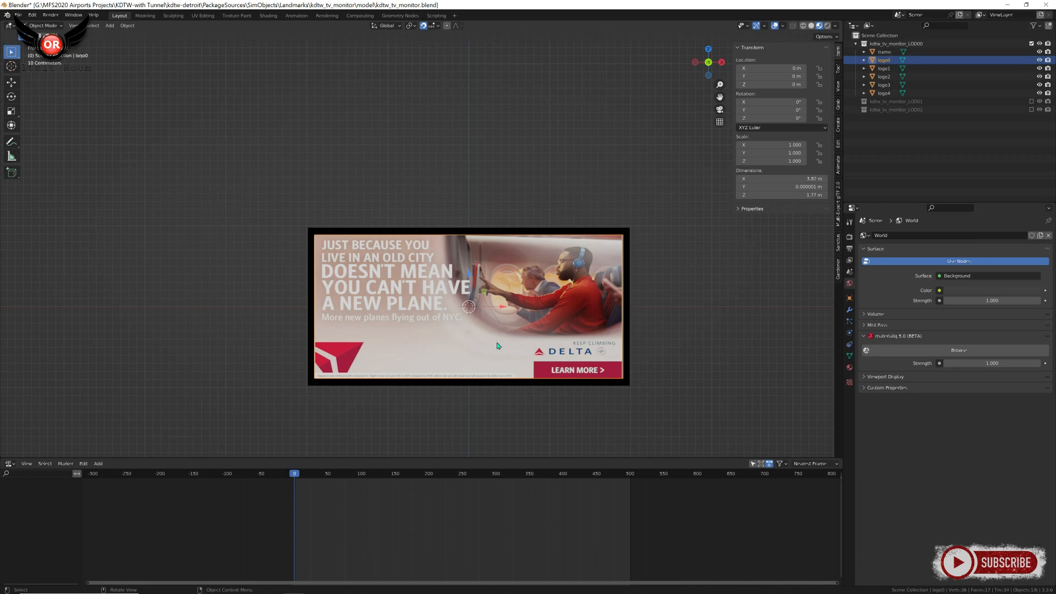
pyautogui.click(884, 68)
pyautogui.click(792, 76)
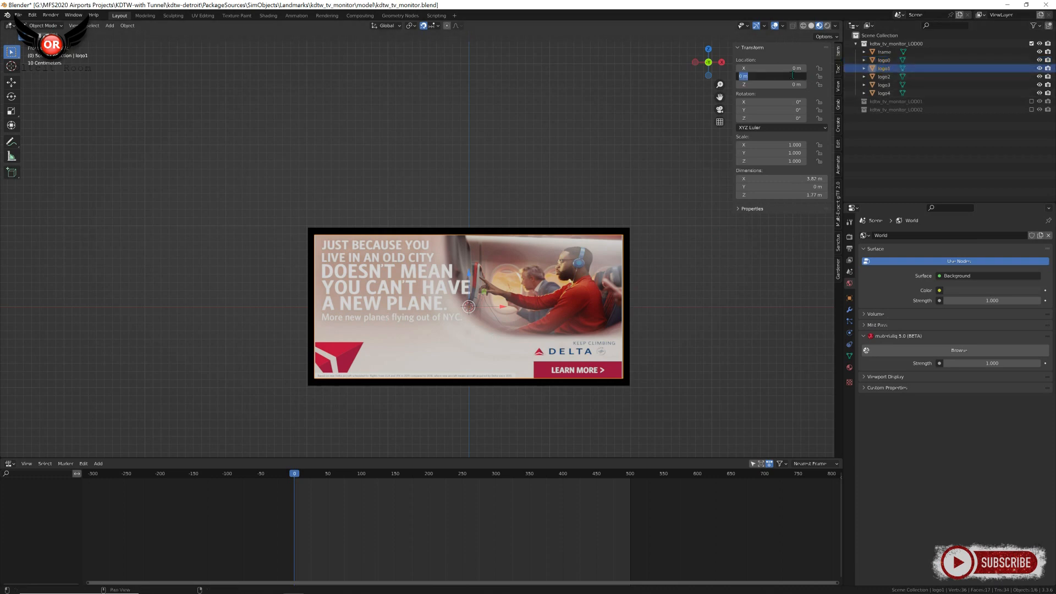
pyautogui.write('0.02')
pyautogui.press('Return')
# Step: Inspect the logo1 panel's offset within the monitor frame from the front, above and the side
pyautogui.moveTo(669, 260); pyautogui.dragTo(552, 276, button='middle')
pyautogui.scroll(-2, 597, 332)
pyautogui.press('KP_1')
pyautogui.moveTo(506, 243); pyautogui.dragTo(592, 314, button='middle')
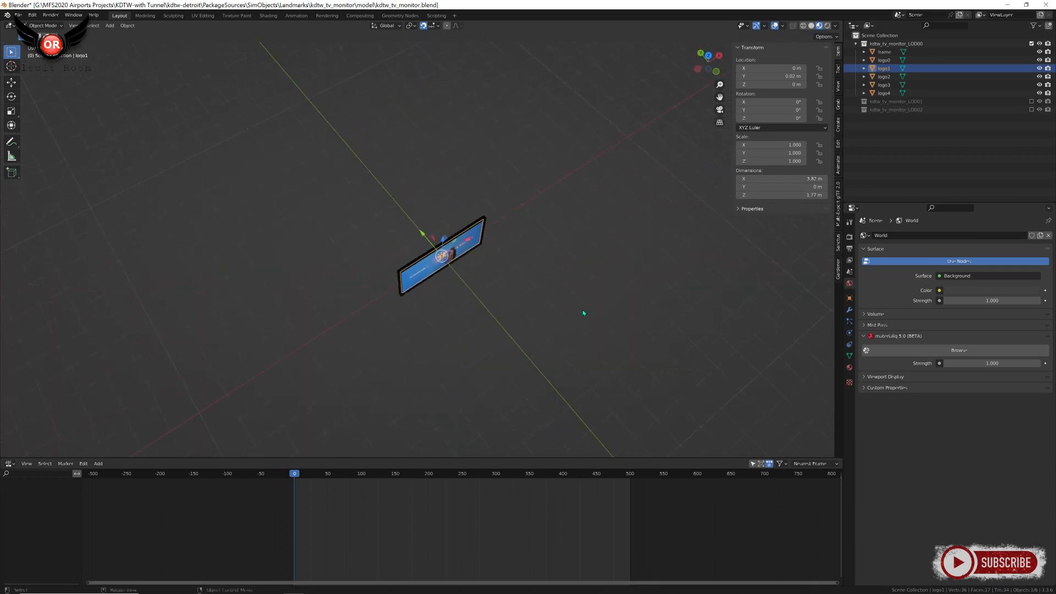
pyautogui.moveTo(455, 252); pyautogui.dragTo(419, 227, button='middle')
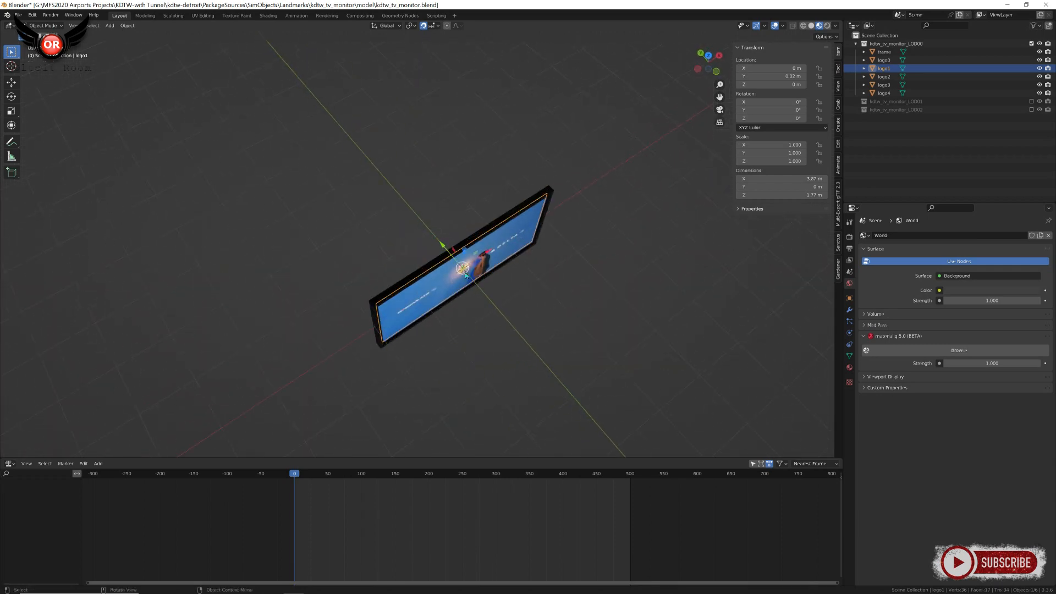
pyautogui.moveTo(531, 317); pyautogui.dragTo(454, 257, button='middle')
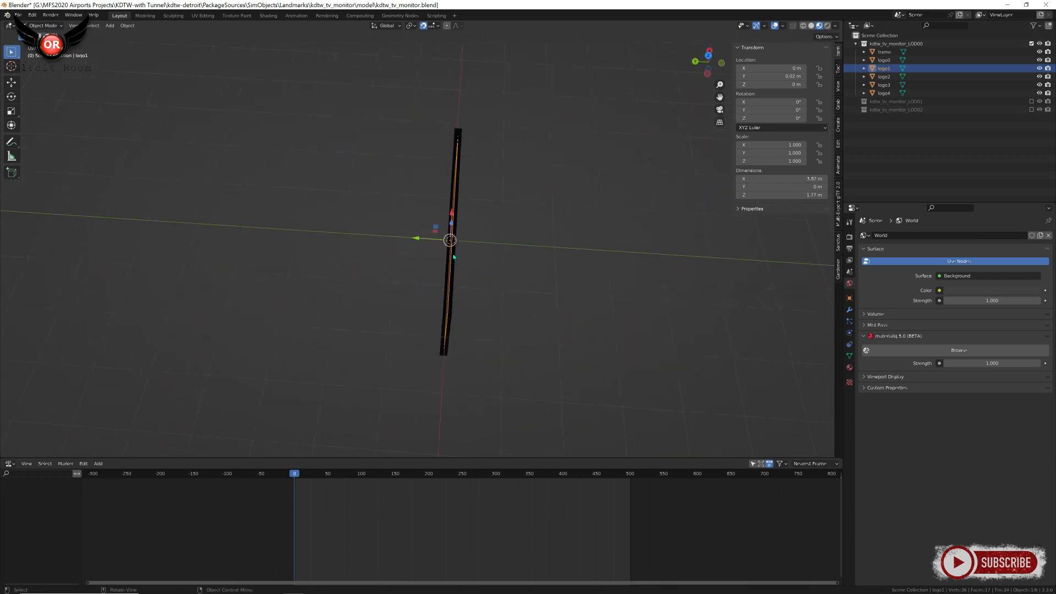
pyautogui.moveTo(676, 301); pyautogui.dragTo(602, 290, button='middle')
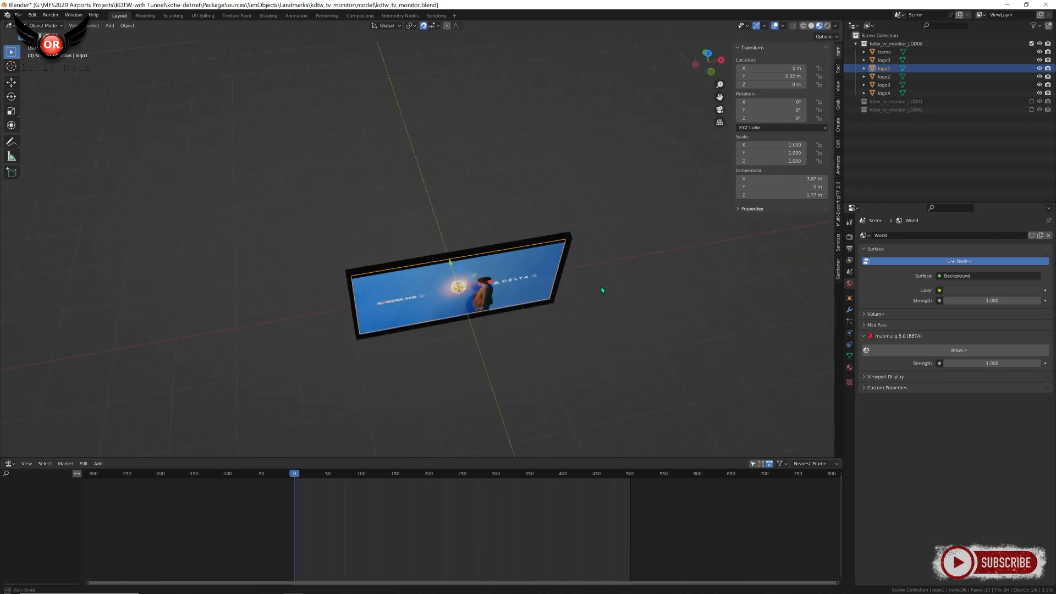
# Step: Set the Y location of the logo2, logo3 and logo4 objects to 0.02 m
pyautogui.click(884, 76)
pyautogui.click(793, 76)
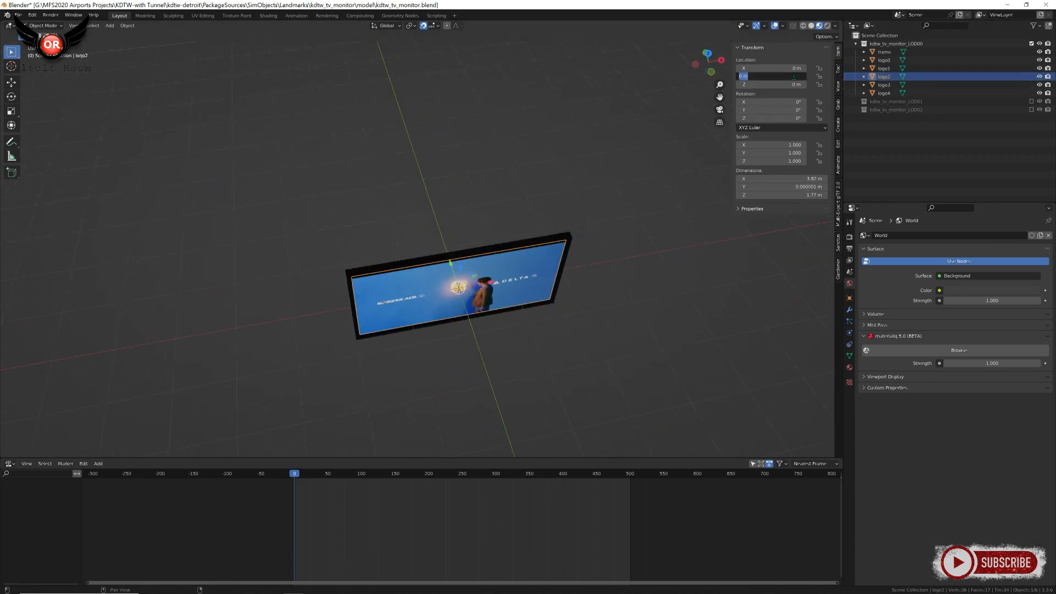
pyautogui.press('Return')
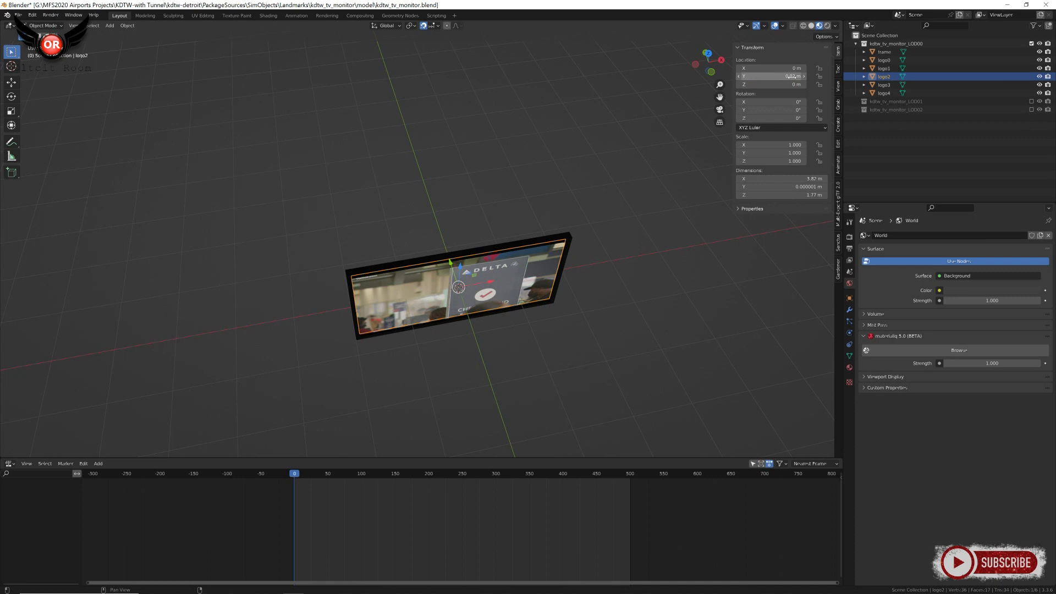
pyautogui.click(884, 84)
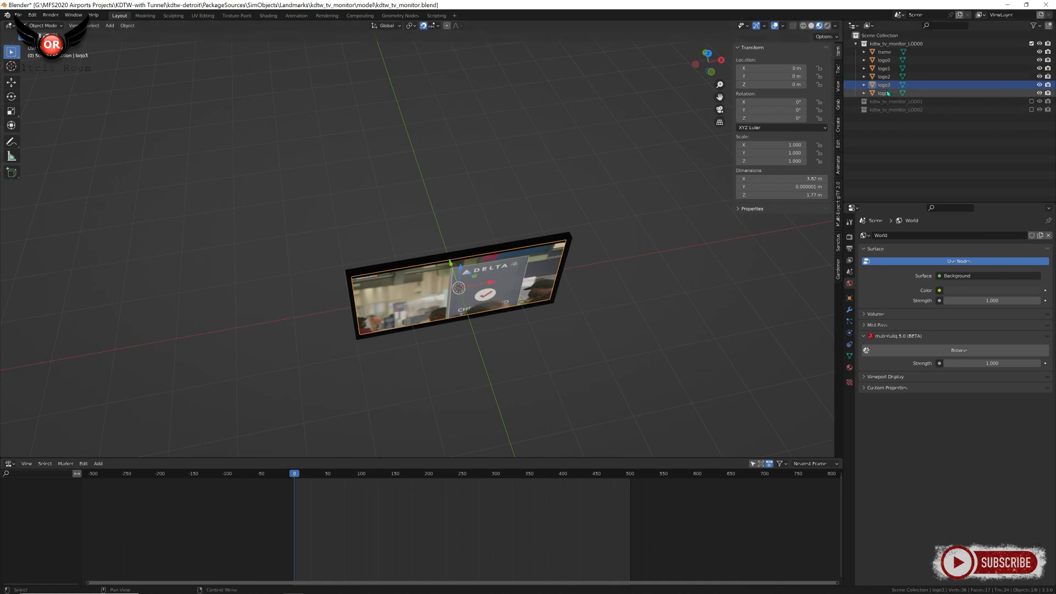
pyautogui.click(791, 77)
pyautogui.write('0.02')
pyautogui.press('Return')
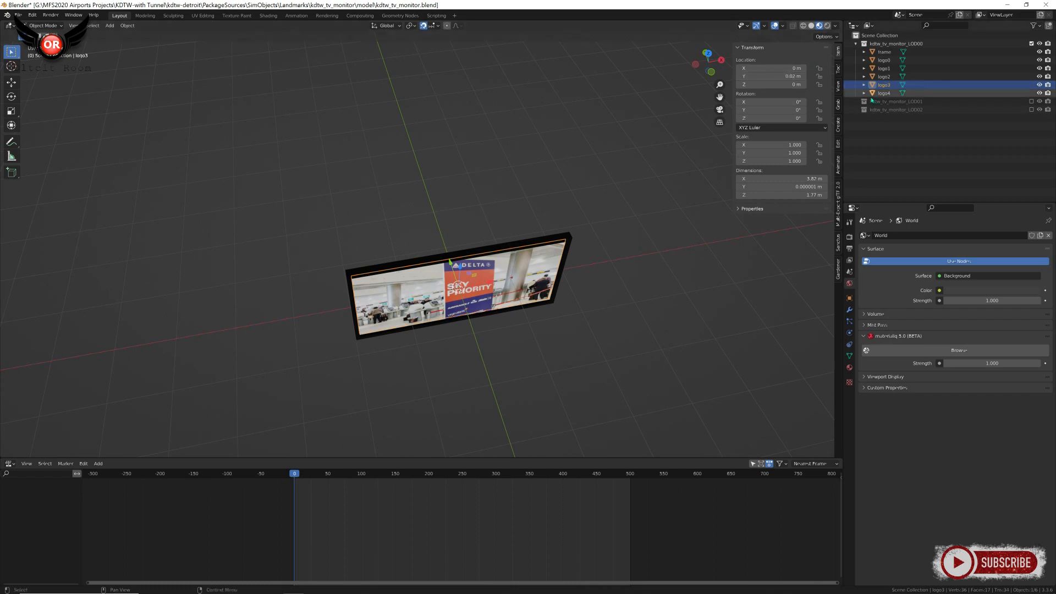
pyautogui.click(884, 93)
pyautogui.click(771, 76)
pyautogui.write('.02')
pyautogui.press('Return')
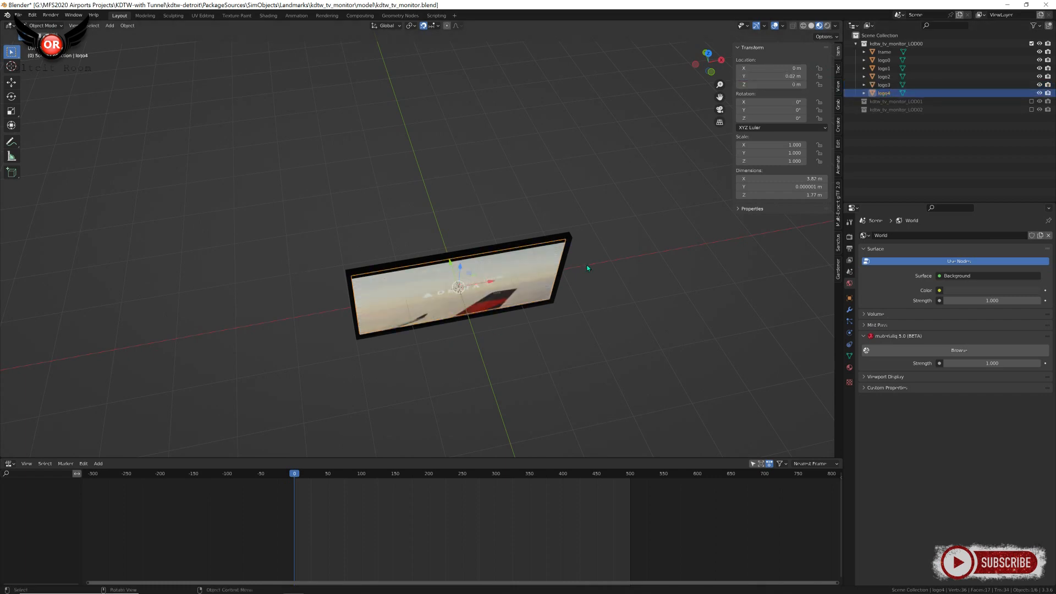
# Step: Select the logo0 object and change the Nonlinear Animation editor area to a Timeline
pyautogui.click(886, 60)
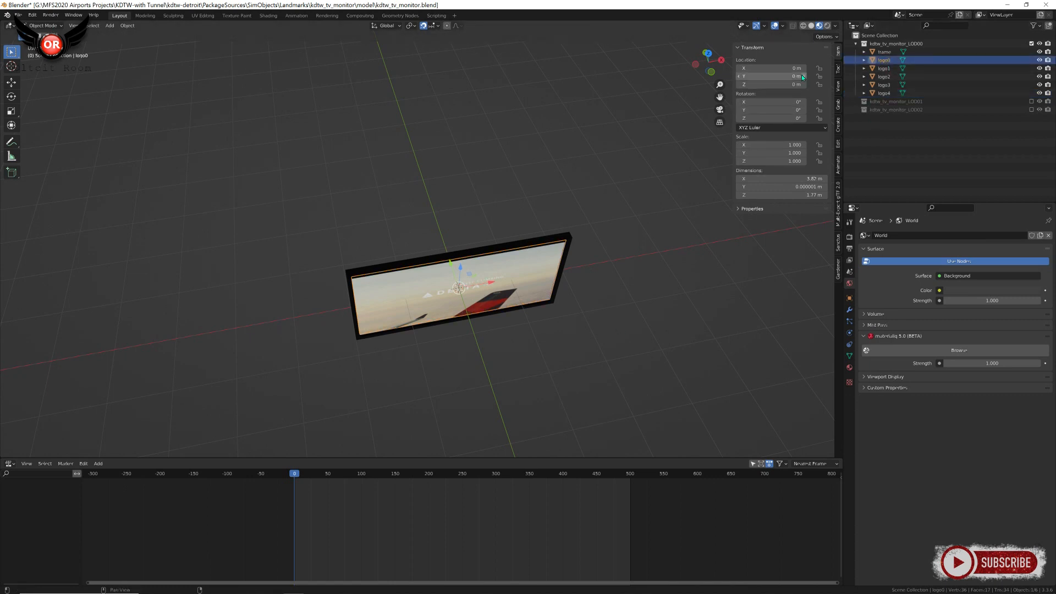
pyautogui.press('KP_1')
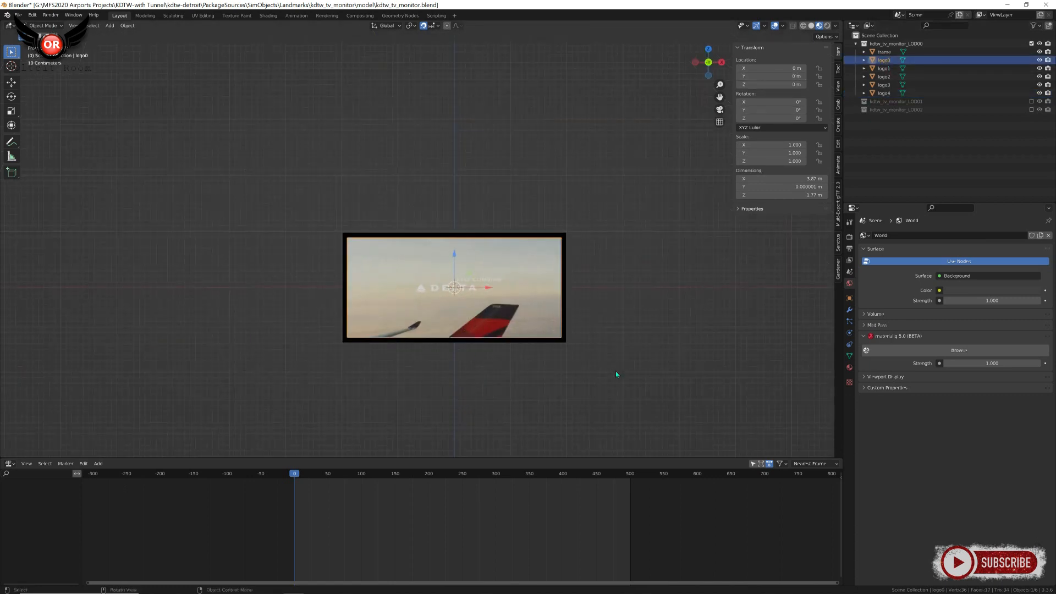
pyautogui.scroll(3, 558, 332)
pyautogui.moveTo(534, 309); pyautogui.dragTo(567, 312, button='middle')
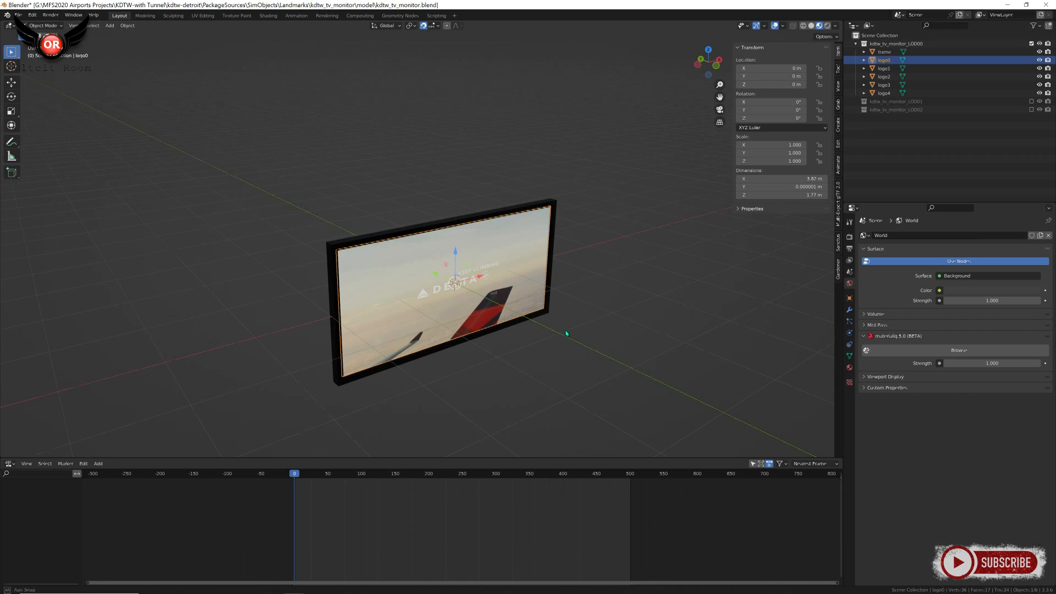
pyautogui.scroll(3, 556, 349)
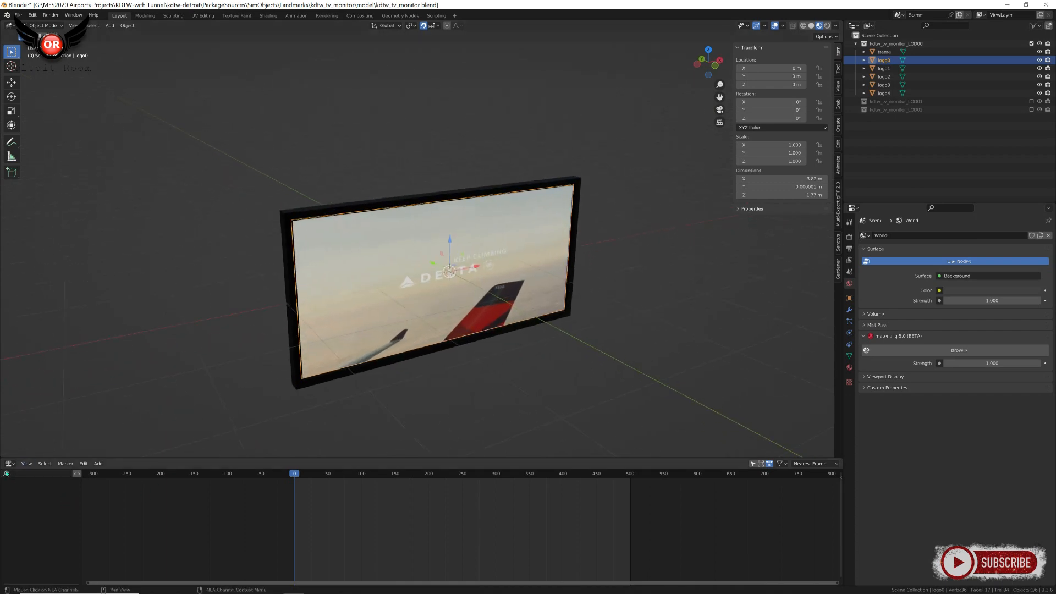
pyautogui.click(9, 464)
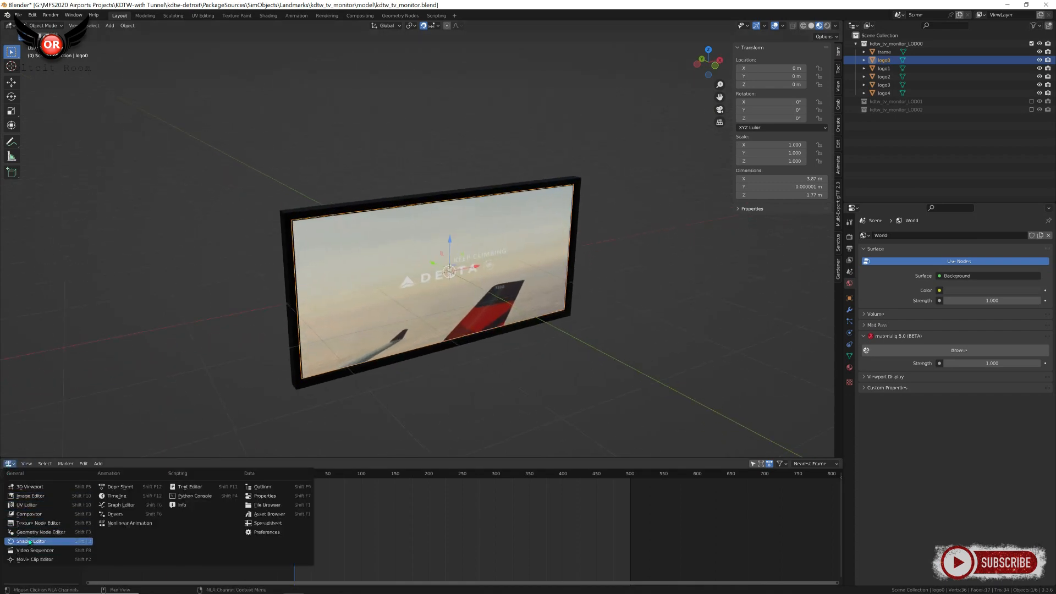
pyautogui.click(129, 495)
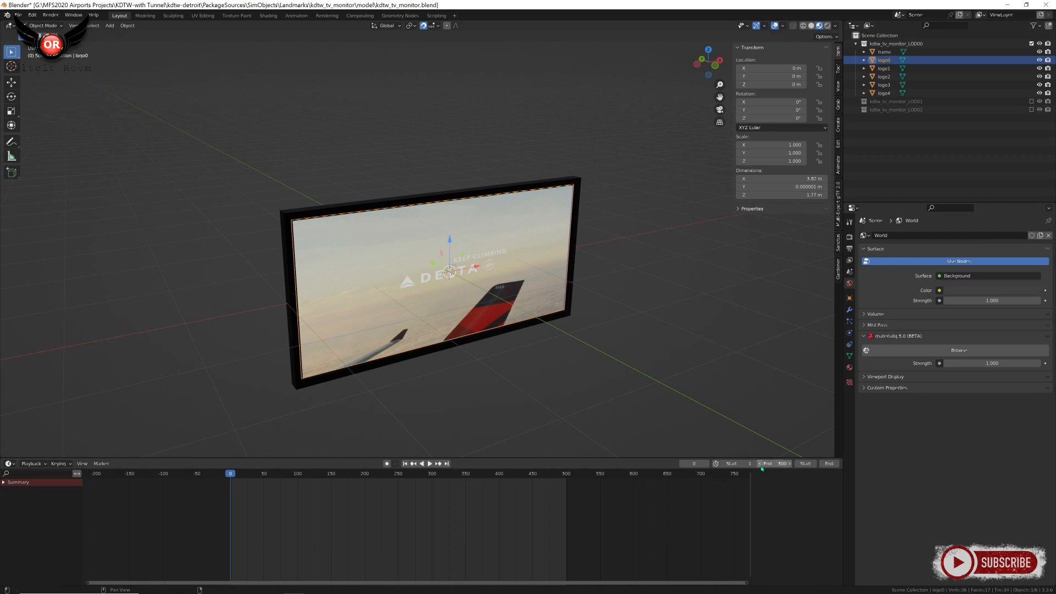
pyautogui.scroll(2, 355, 503)
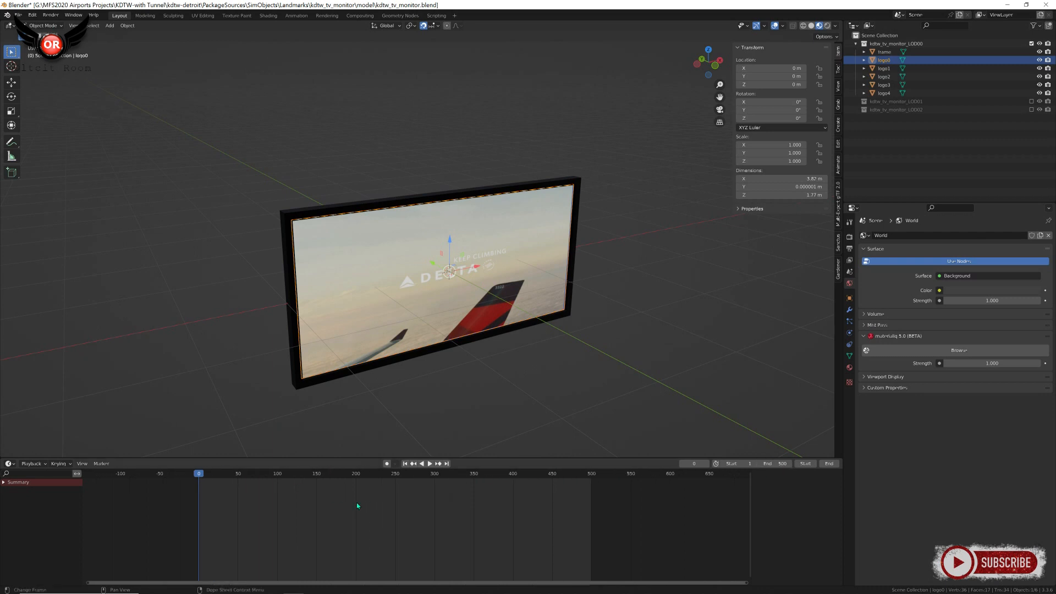
pyautogui.press('space')
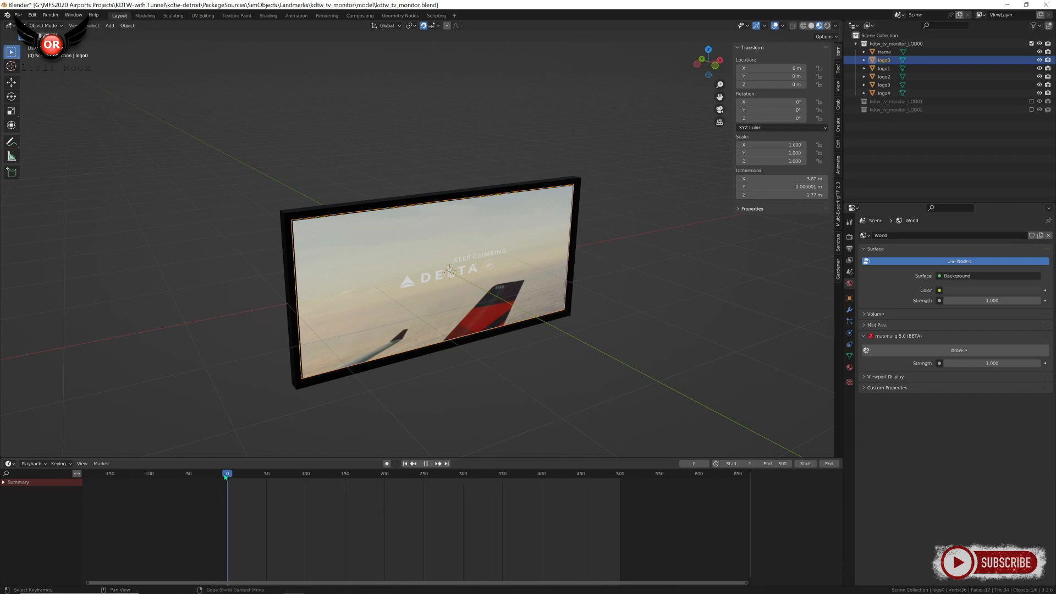
pyautogui.moveTo(228, 477); pyautogui.dragTo(229, 478)
pyautogui.press('Escape')
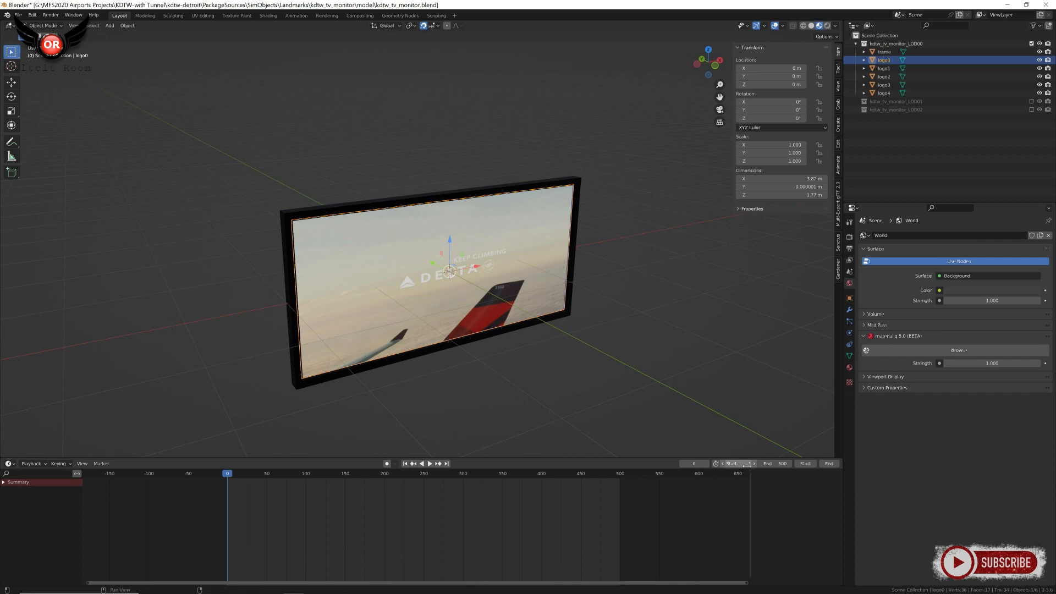
# Step: Insert a Location keyframe for the logo0 object at frame 0
pyautogui.scroll(-3, 476, 394)
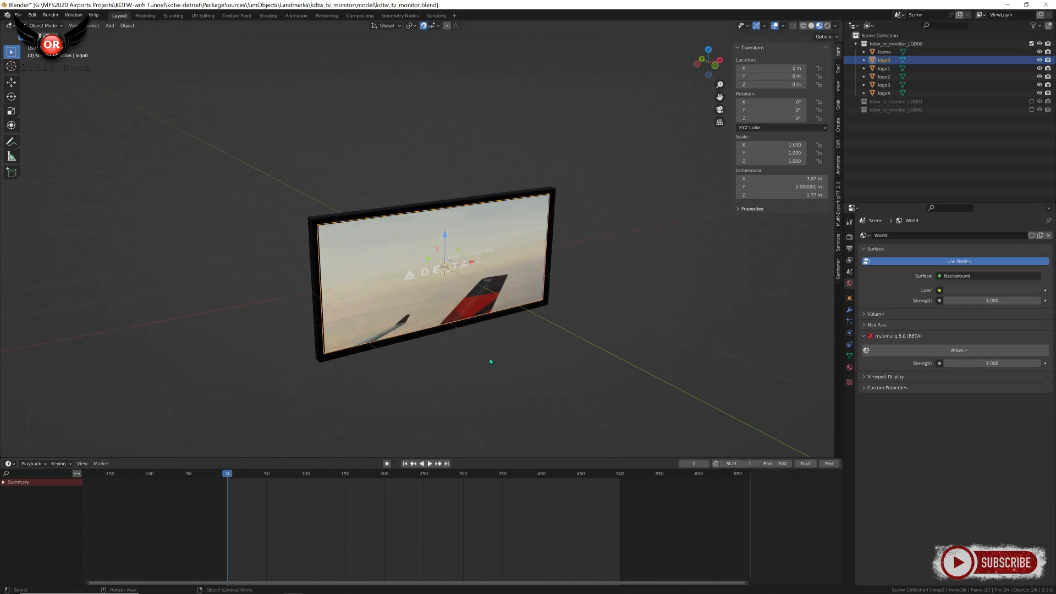
pyautogui.moveTo(491, 361)
pyautogui.mouseDown(button='middle')
pyautogui.moveTo(485, 377)
pyautogui.moveTo(478, 365)
pyautogui.moveTo(494, 363)
pyautogui.mouseUp(button='middle')
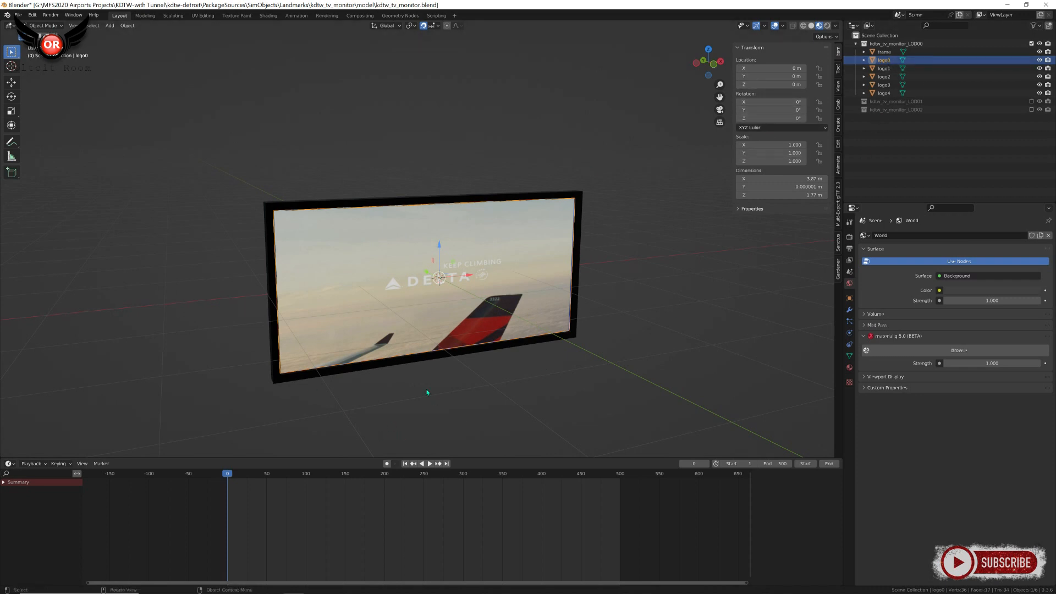
pyautogui.press('i')
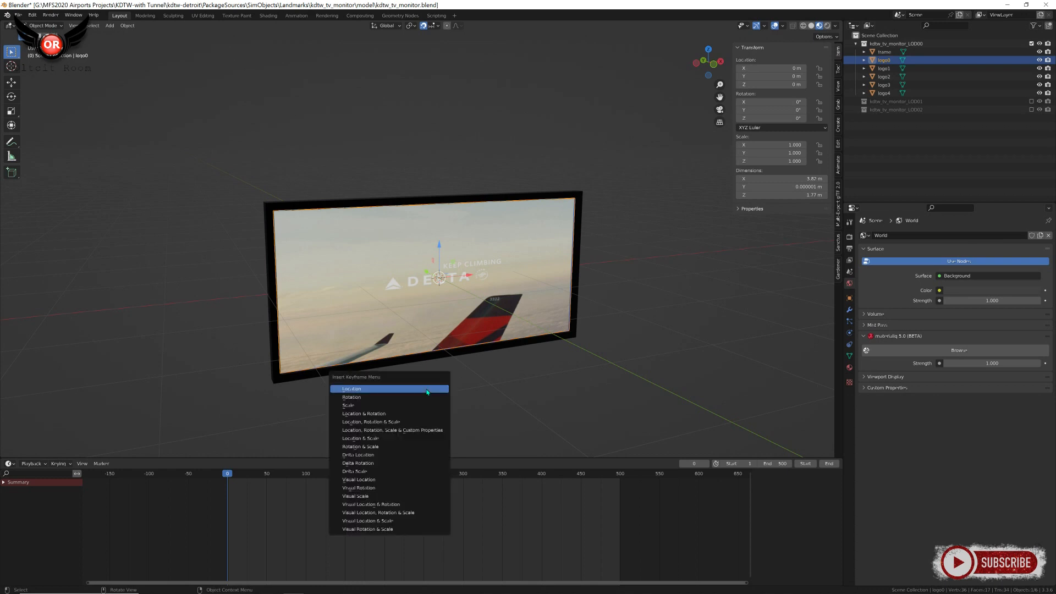
pyautogui.click(350, 389)
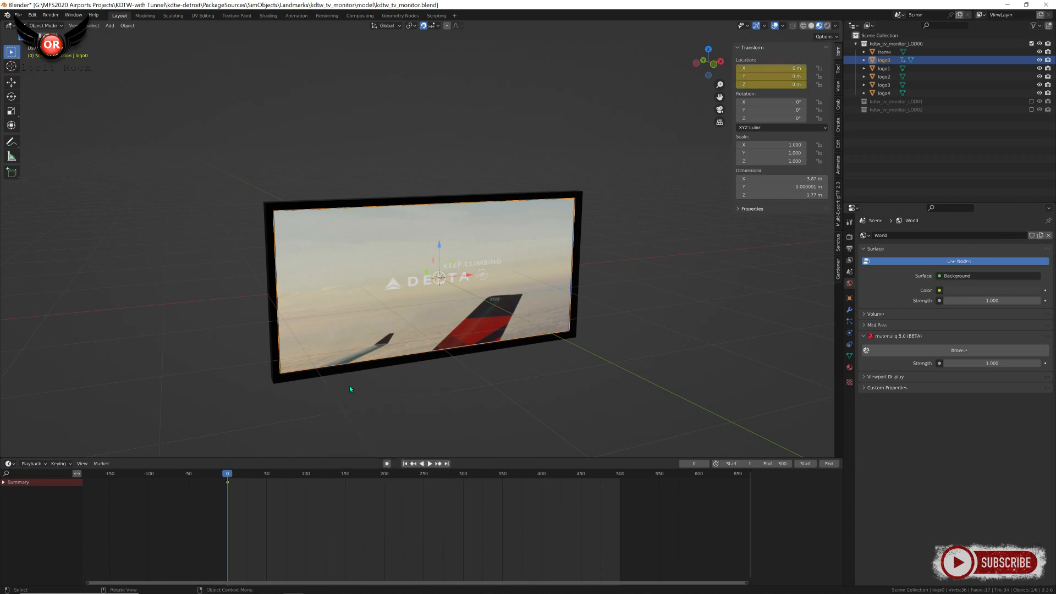
# Step: Insert a Location keyframe for the logo0 object at frame 99
pyautogui.moveTo(226, 480); pyautogui.dragTo(306, 483)
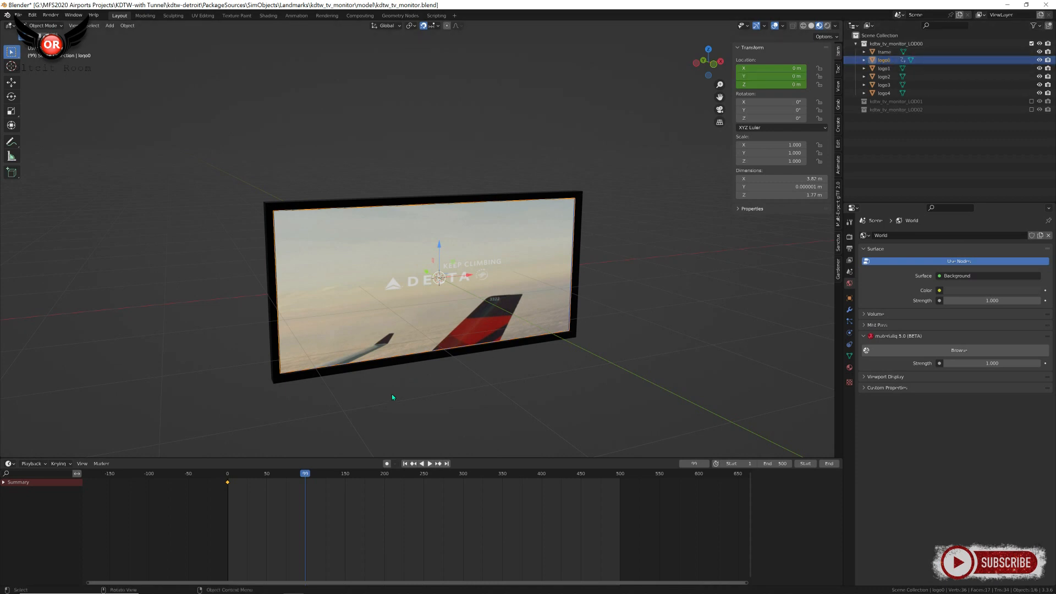
pyautogui.press('i')
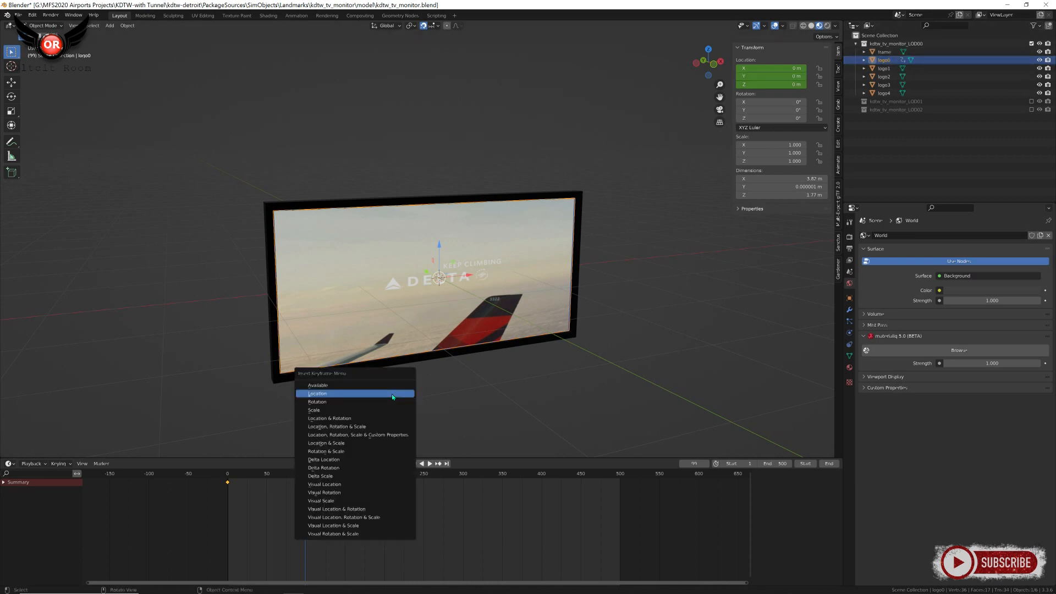
pyautogui.click(393, 394)
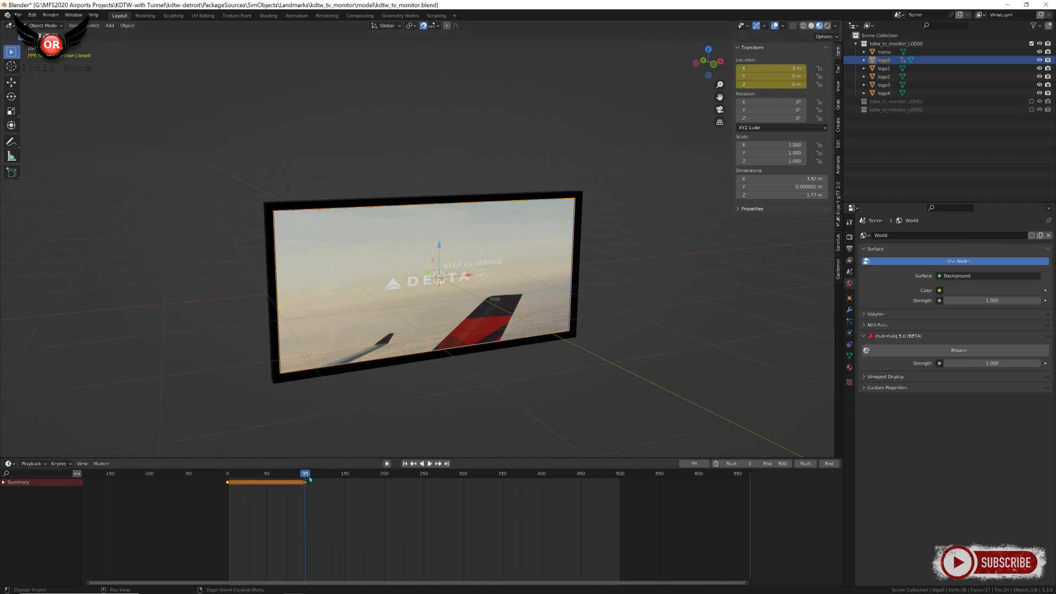
# Step: At frame 100, set logo0's Y location to 0.02 m and insert a Location keyframe
pyautogui.press('space')
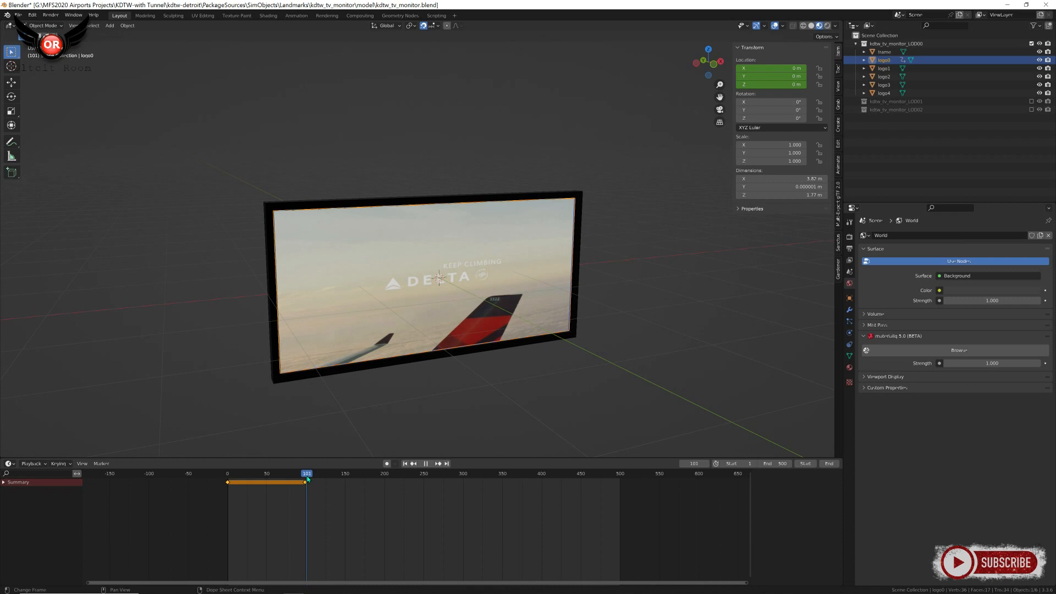
pyautogui.press('space')
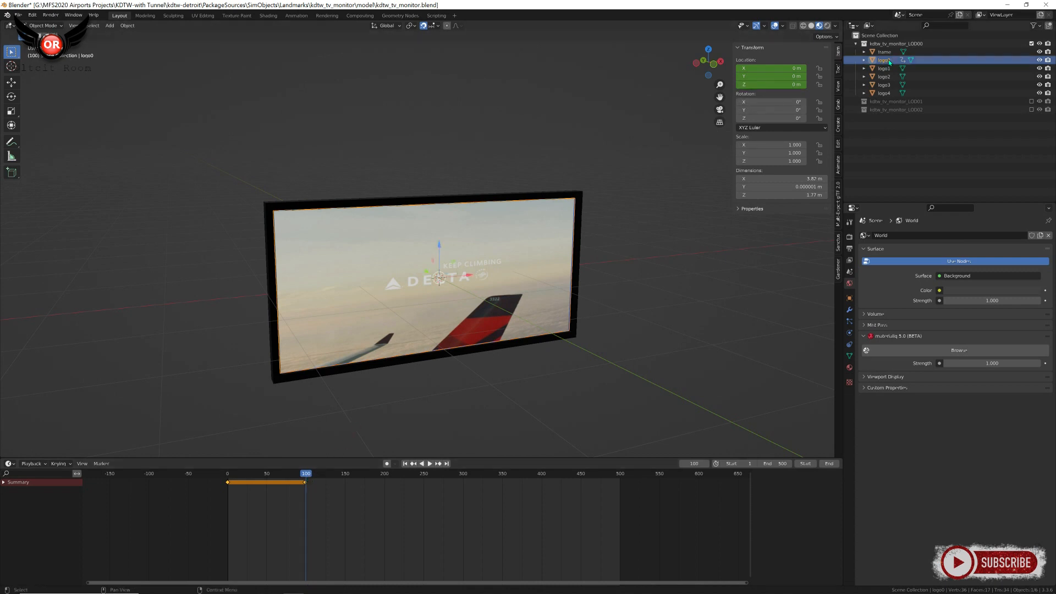
pyautogui.click(792, 76)
pyautogui.write('0.0')
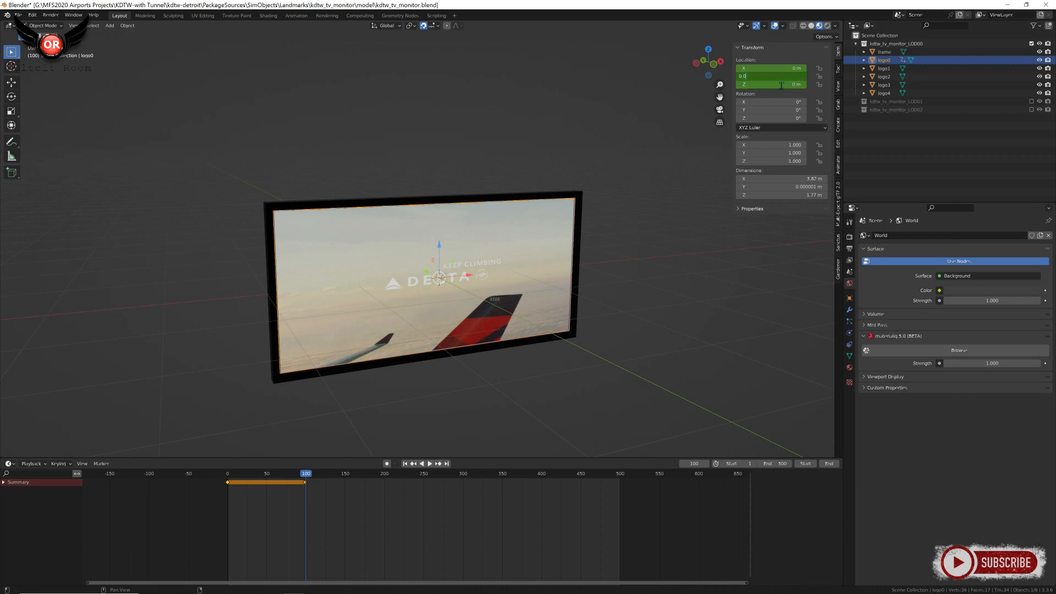
pyautogui.write('2')
pyautogui.press('Return')
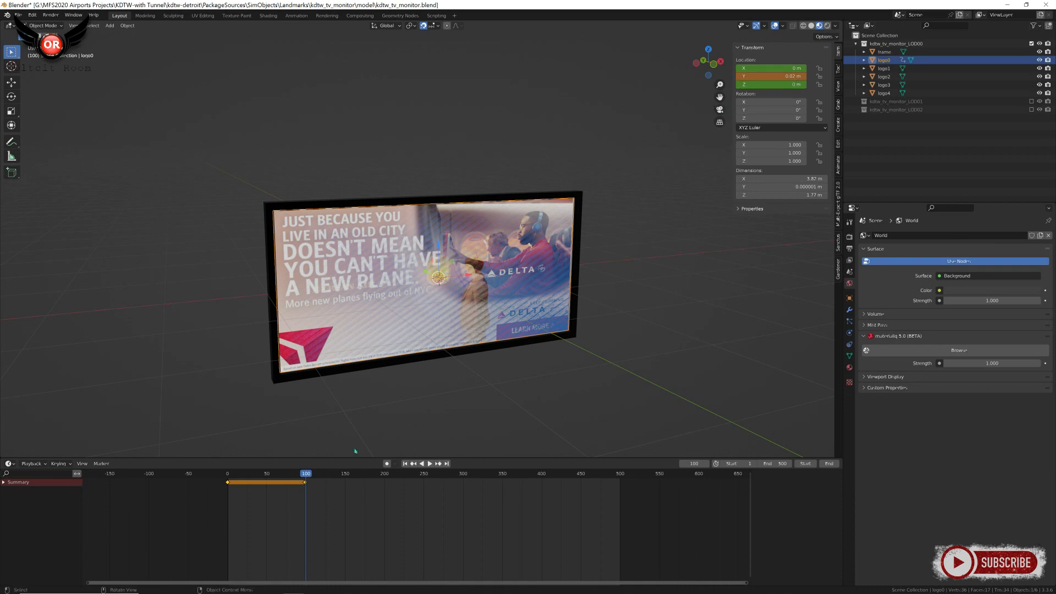
pyautogui.press('i')
pyautogui.click(501, 365)
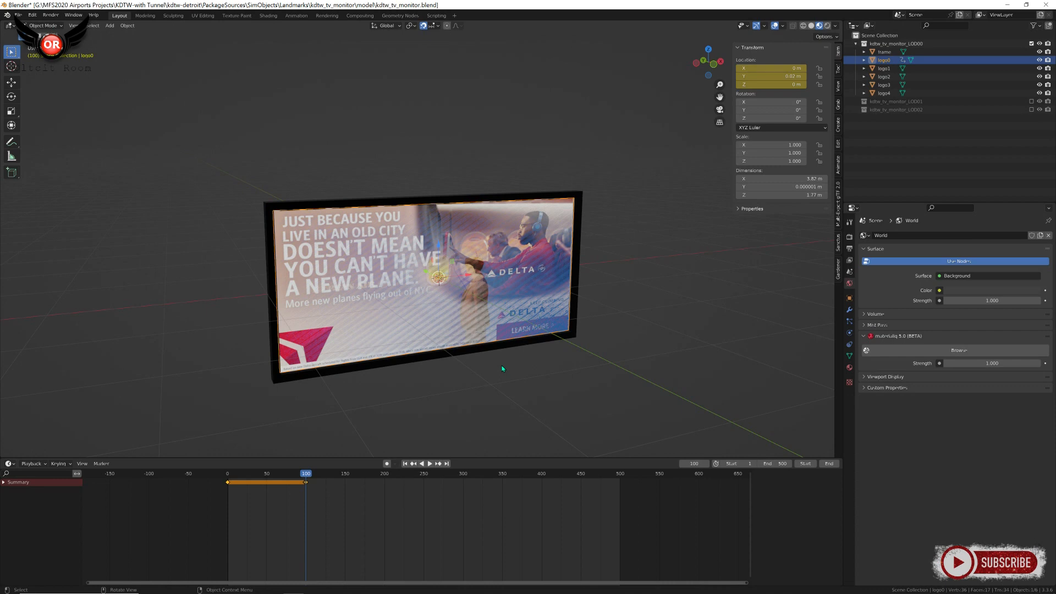
# Step: Insert a Location keyframe for the logo0 object at the final frame, 500
pyautogui.moveTo(309, 477); pyautogui.dragTo(620, 489)
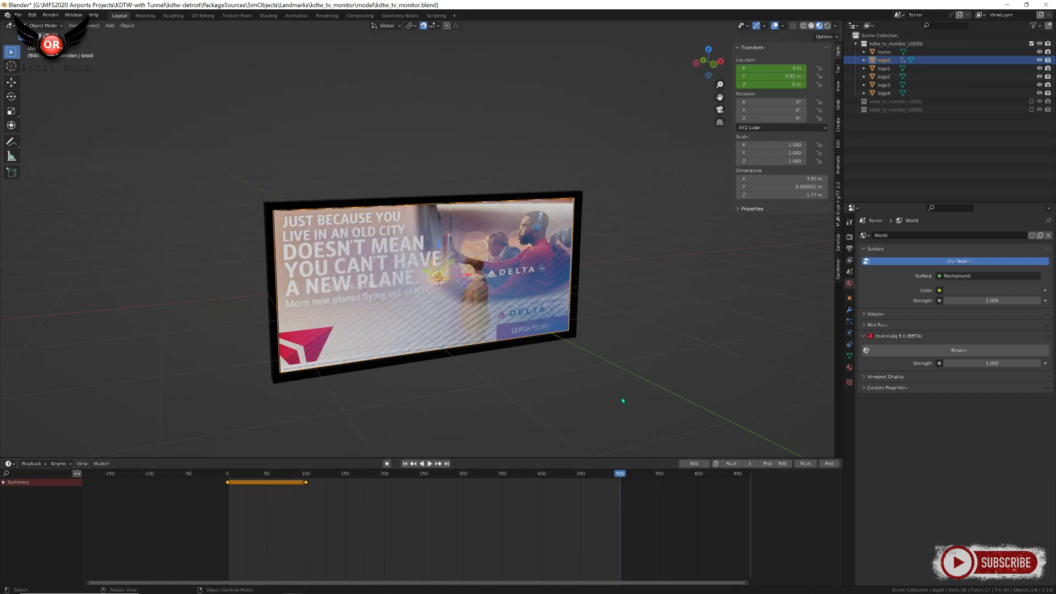
pyautogui.press('i')
pyautogui.click(594, 397)
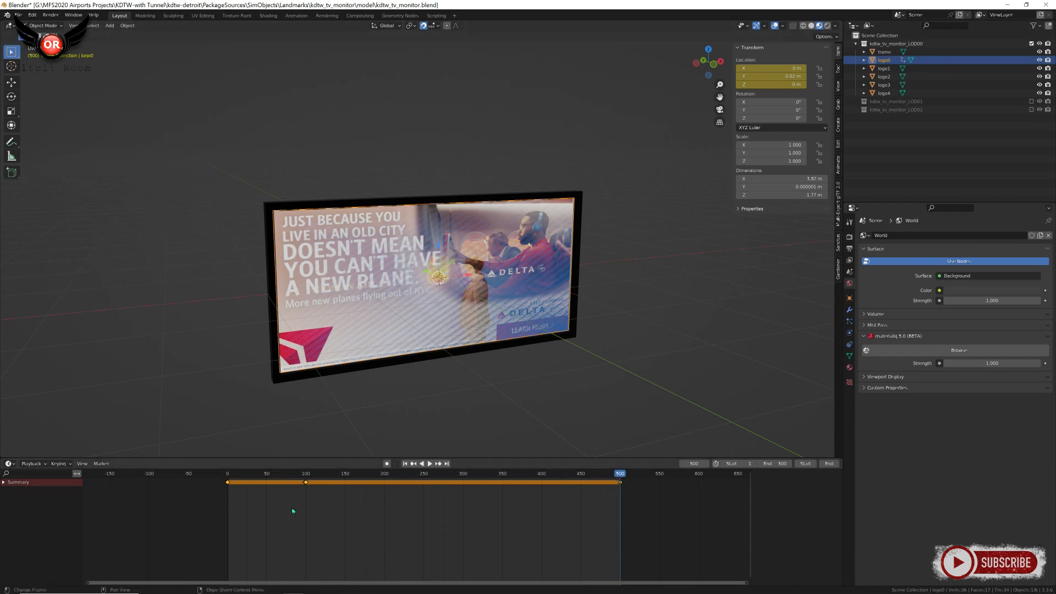
# Step: Go back to the start of the animation and insert a Location keyframe for the logo1 object at frame 1
pyautogui.moveTo(621, 476); pyautogui.dragTo(311, 487)
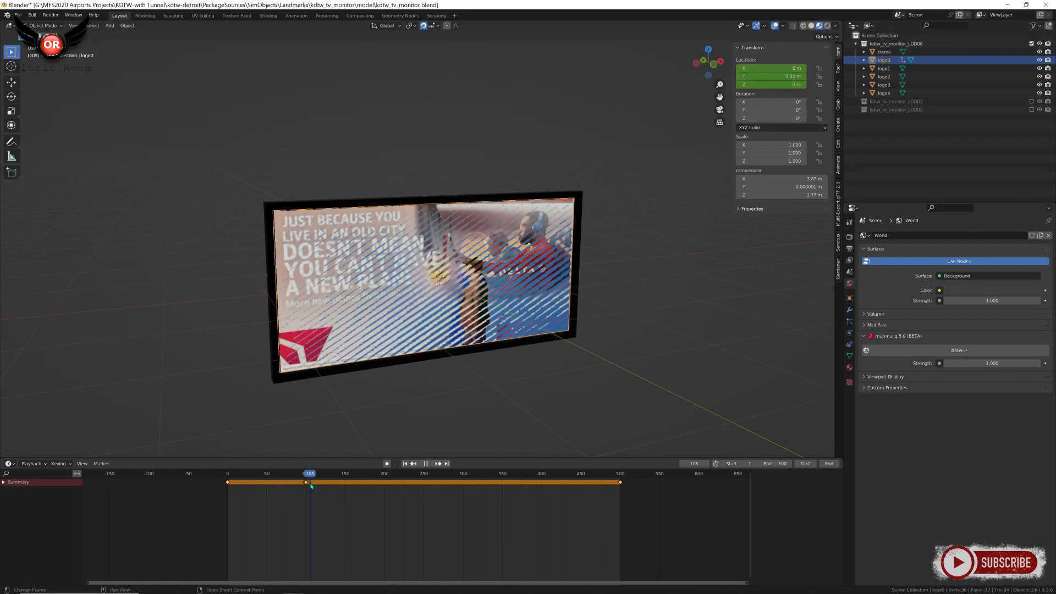
pyautogui.press('Escape')
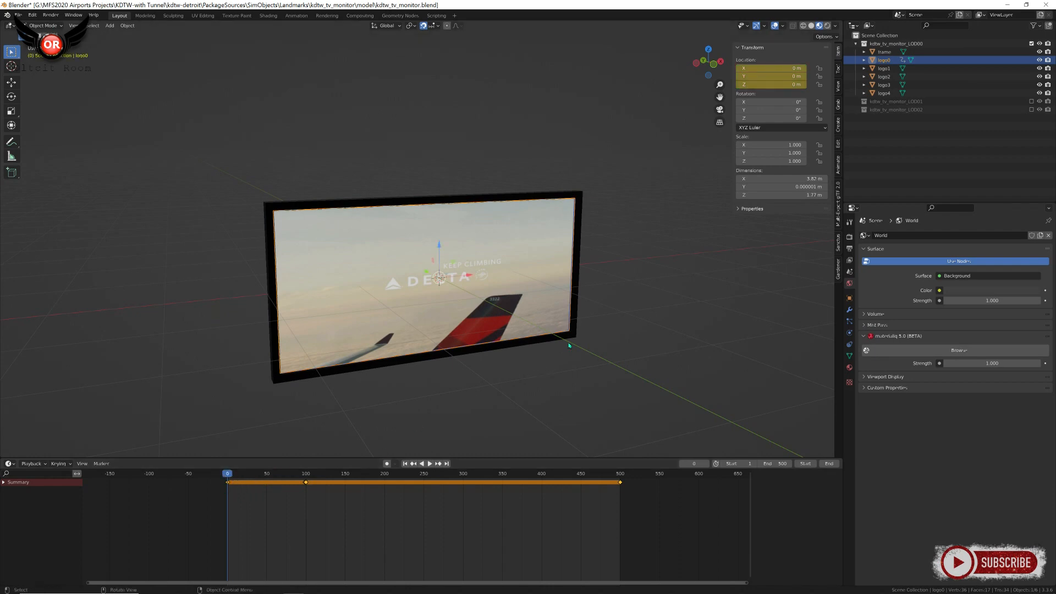
pyautogui.click(889, 69)
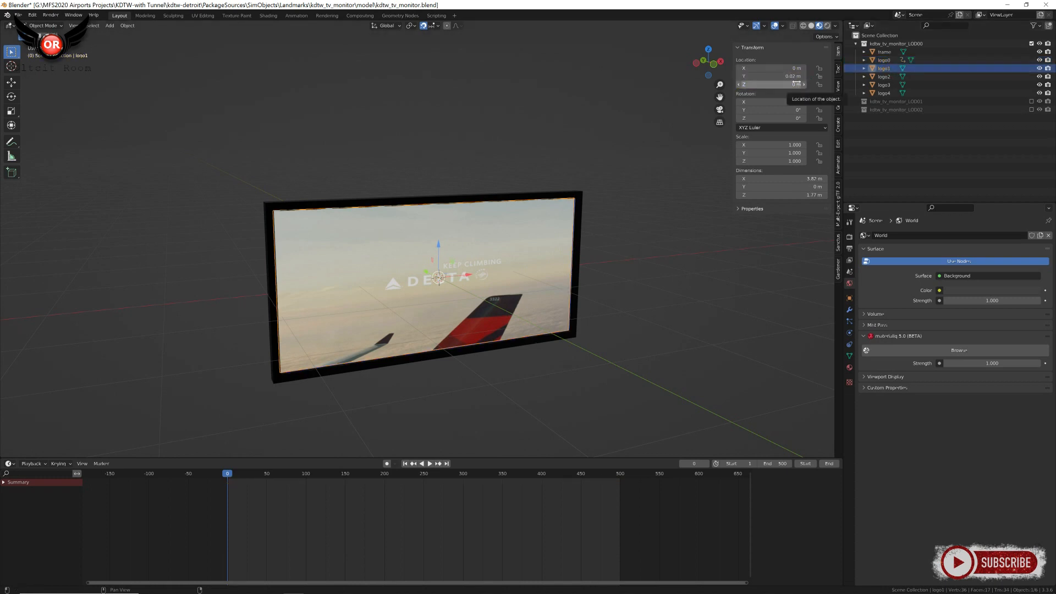
pyautogui.press('space')
pyautogui.press('space')
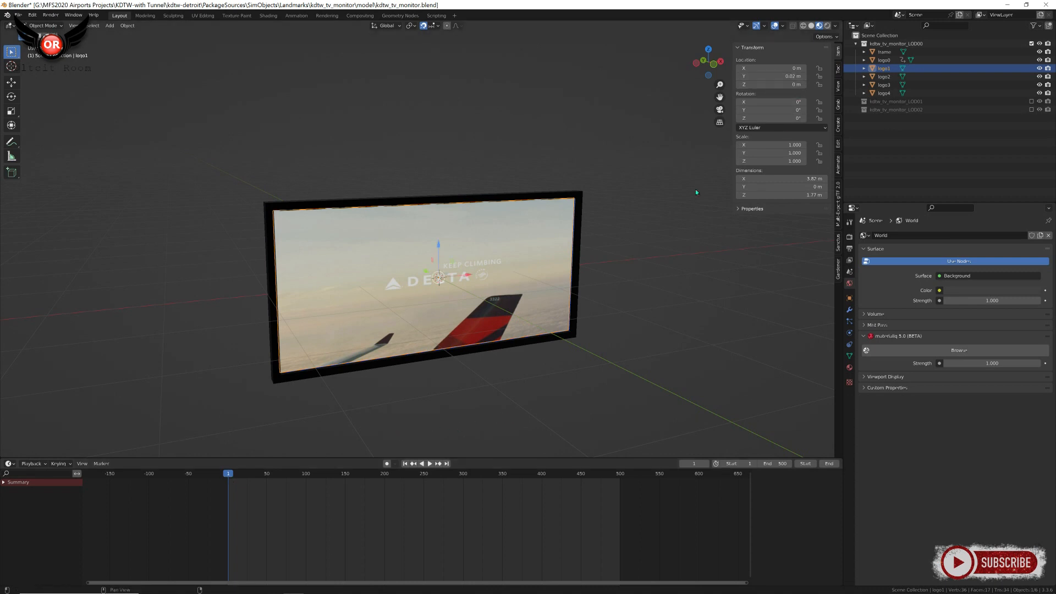
pyautogui.press('i')
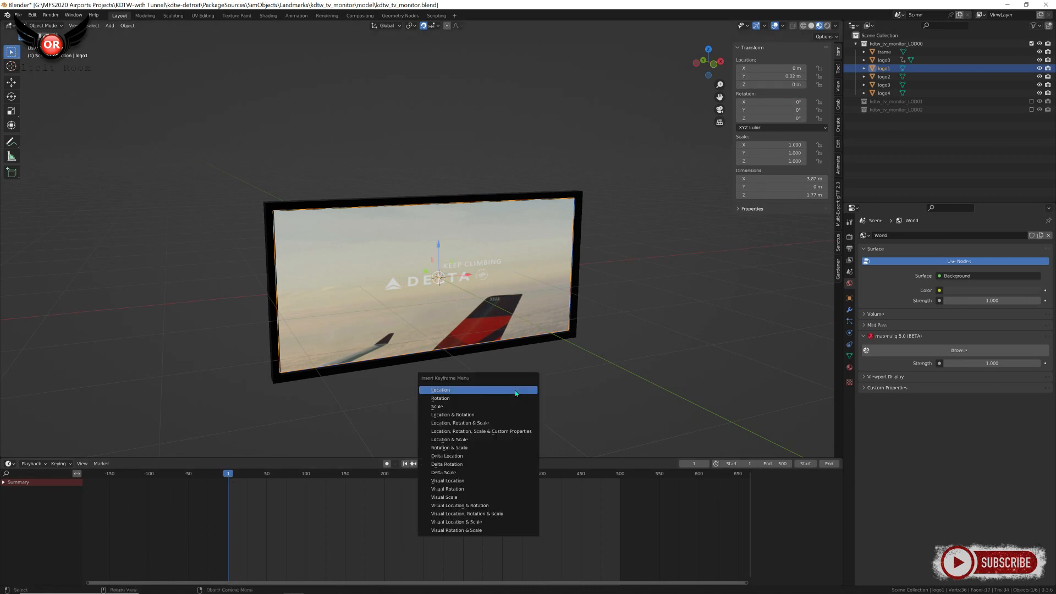
pyautogui.click(516, 393)
# Step: Insert a Location keyframe for the logo1 object at frame 99
pyautogui.press('space')
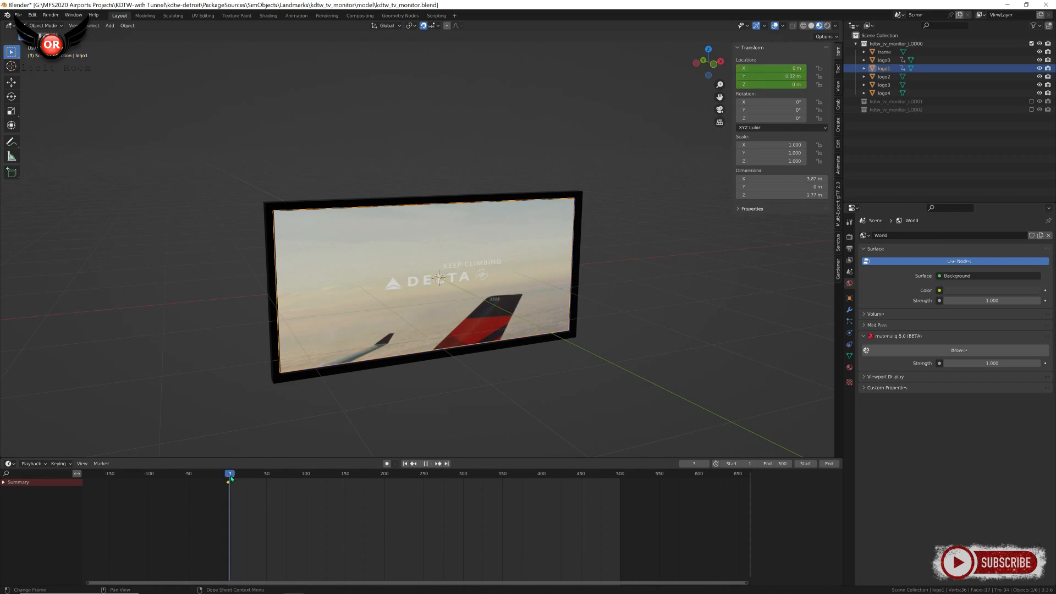
pyautogui.moveTo(273, 486); pyautogui.dragTo(305, 486)
pyautogui.press('space')
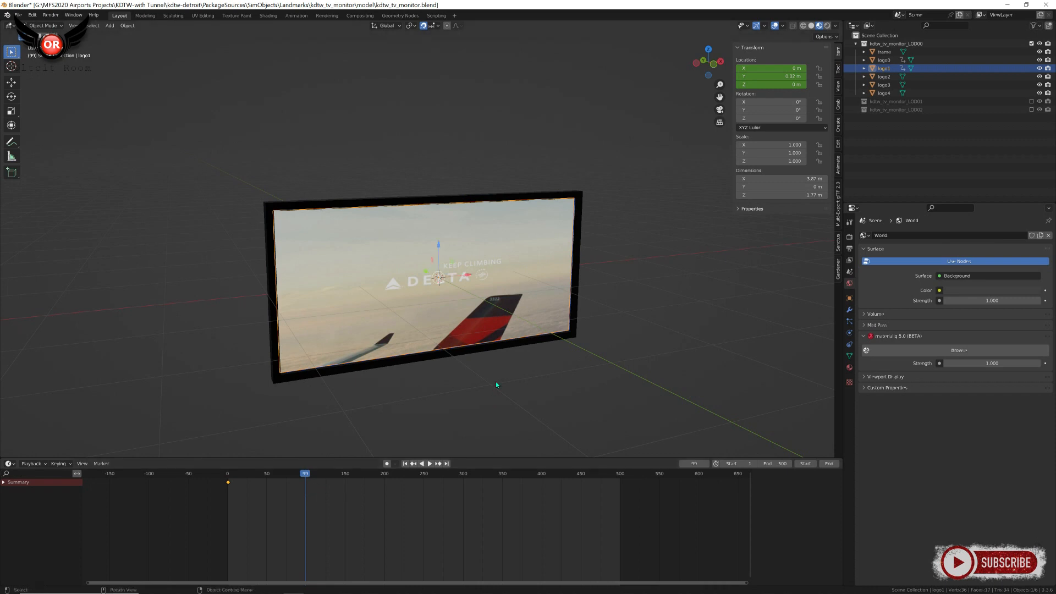
pyautogui.press('i')
pyautogui.click(496, 381)
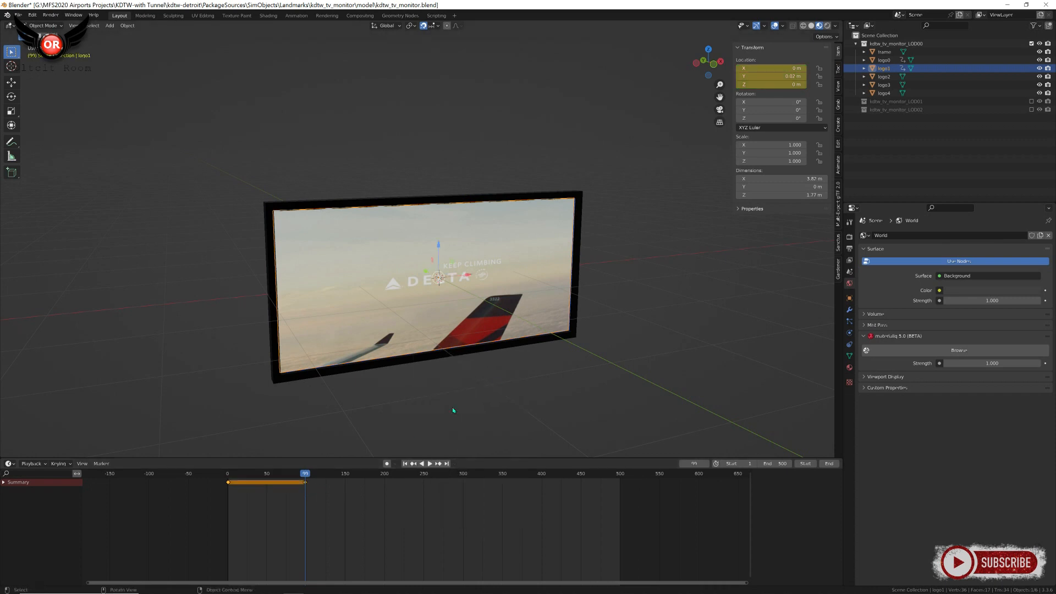
# Step: At frame 100, set logo1's Y location to 0 m and insert a Location keyframe
pyautogui.press('space')
pyautogui.moveTo(307, 477); pyautogui.dragTo(306, 480)
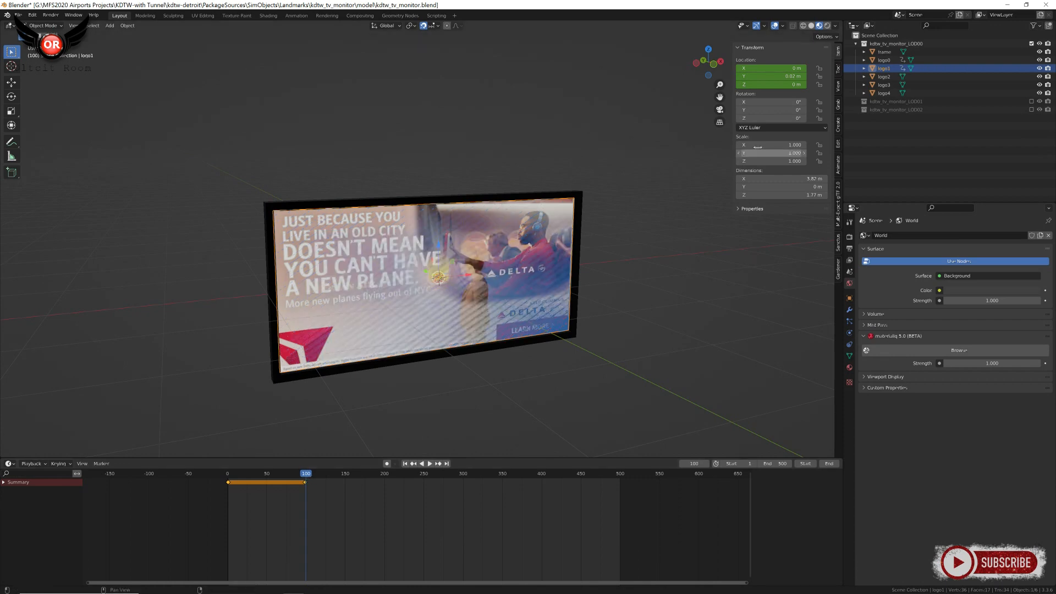
pyautogui.click(789, 76)
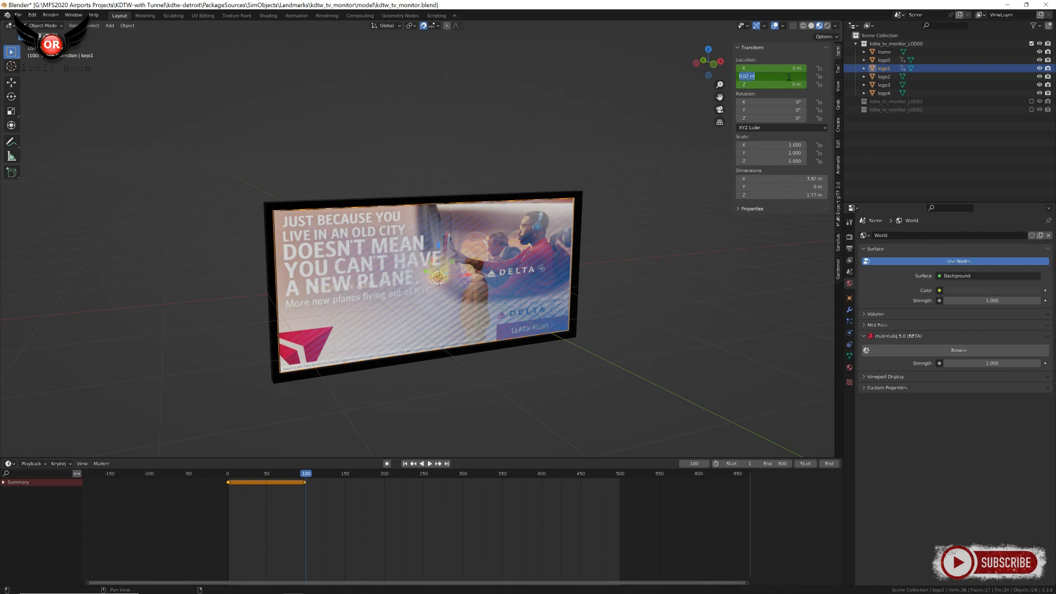
pyautogui.write('0')
pyautogui.press('Return')
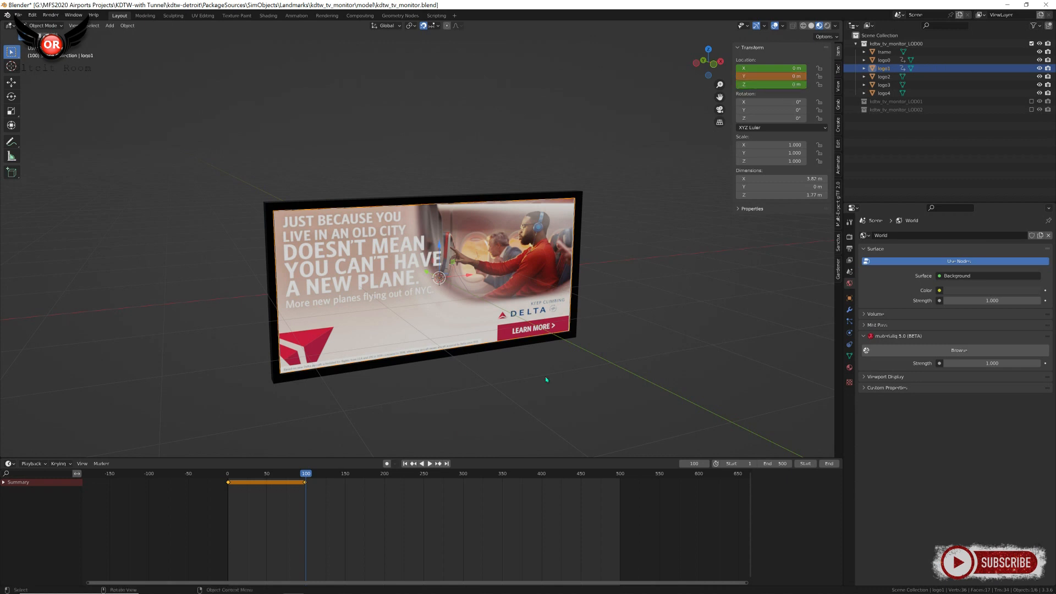
pyautogui.press('i')
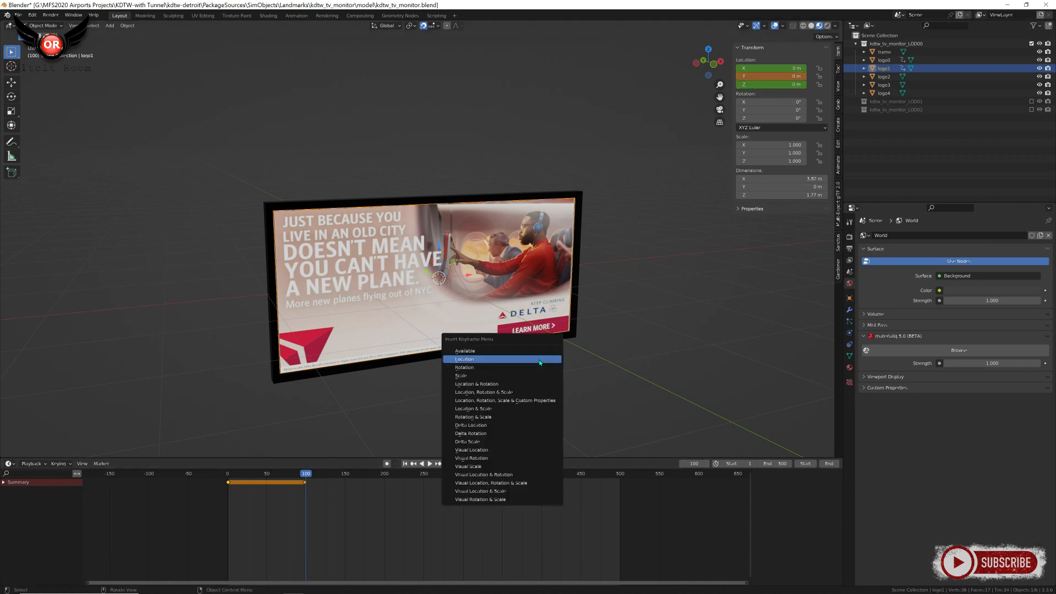
pyautogui.click(540, 361)
# Step: Insert a Location keyframe for the logo1 object at frame 199
pyautogui.moveTo(307, 476); pyautogui.dragTo(383, 490)
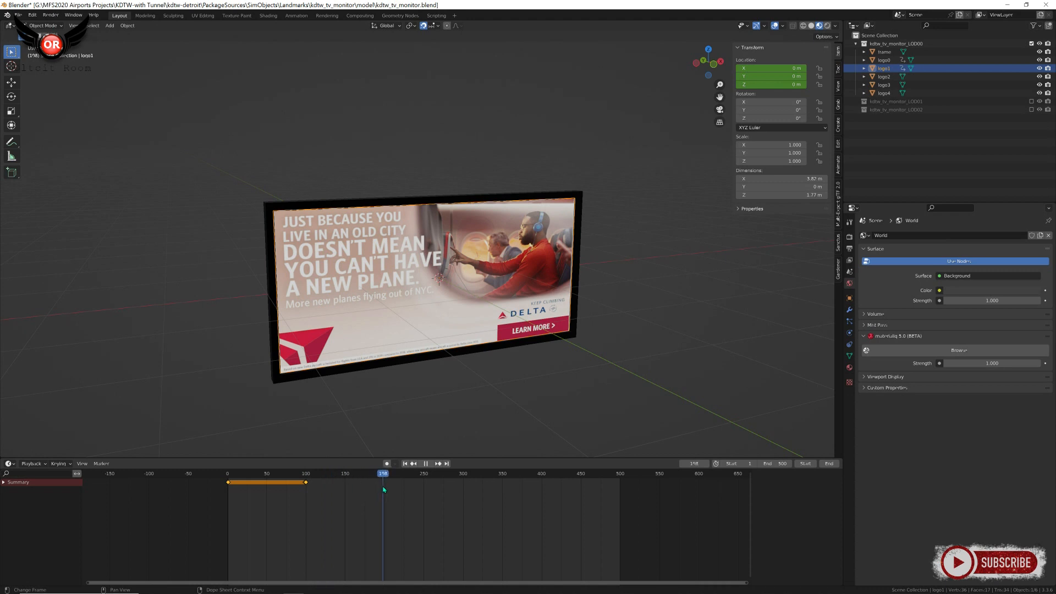
pyautogui.moveTo(383, 486); pyautogui.dragTo(385, 486)
pyautogui.press('space')
pyautogui.press('Escape')
pyautogui.press('i')
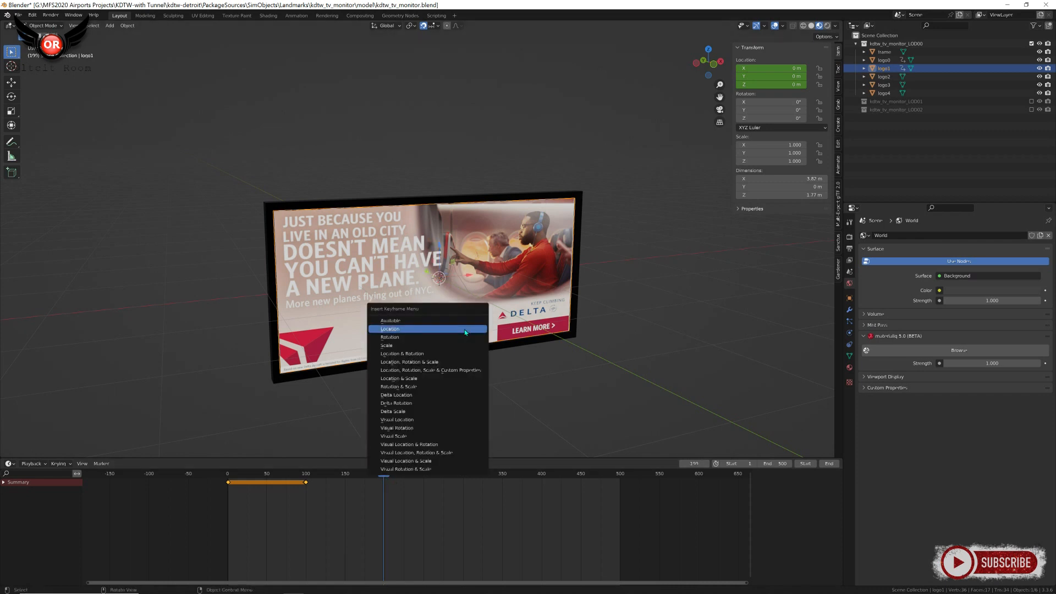
pyautogui.click(464, 330)
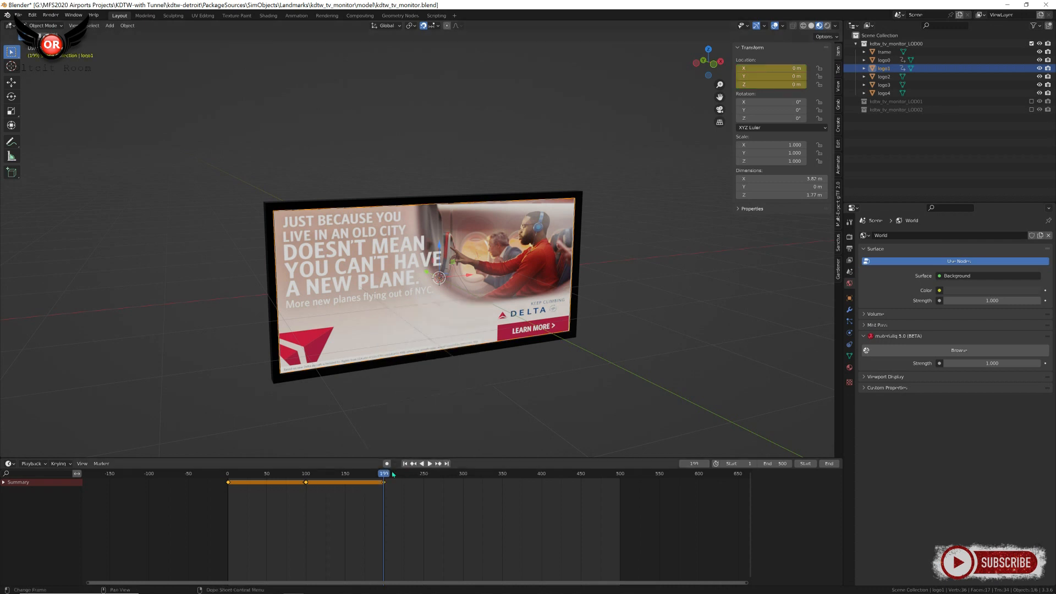
# Step: At frame 200, set logo1's Y location to 0.02 m and insert a Location keyframe
pyautogui.press('space')
pyautogui.press('space')
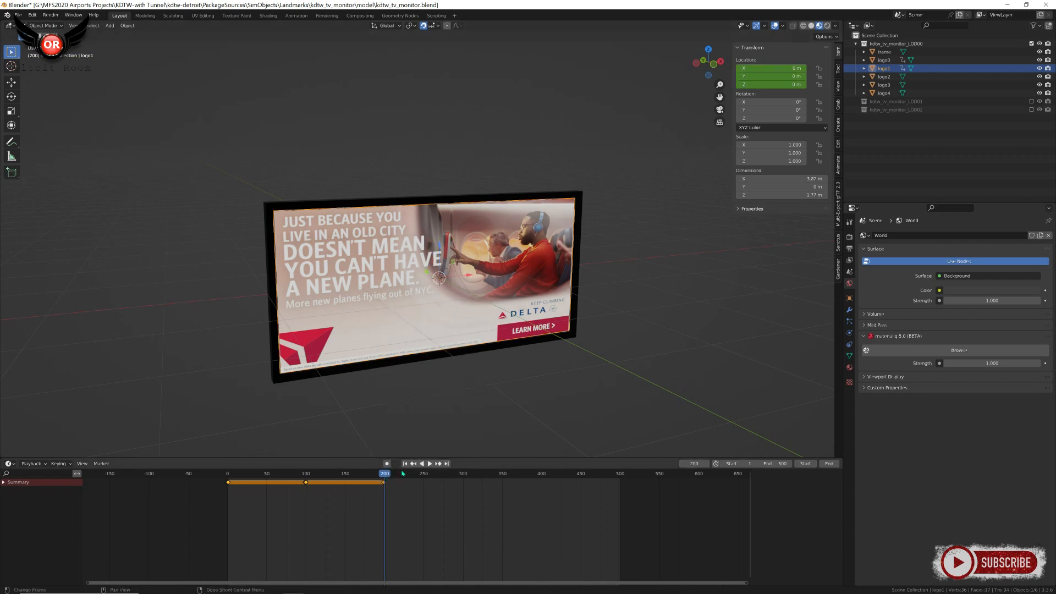
pyautogui.click(779, 77)
pyautogui.write('0.02')
pyautogui.press('Return')
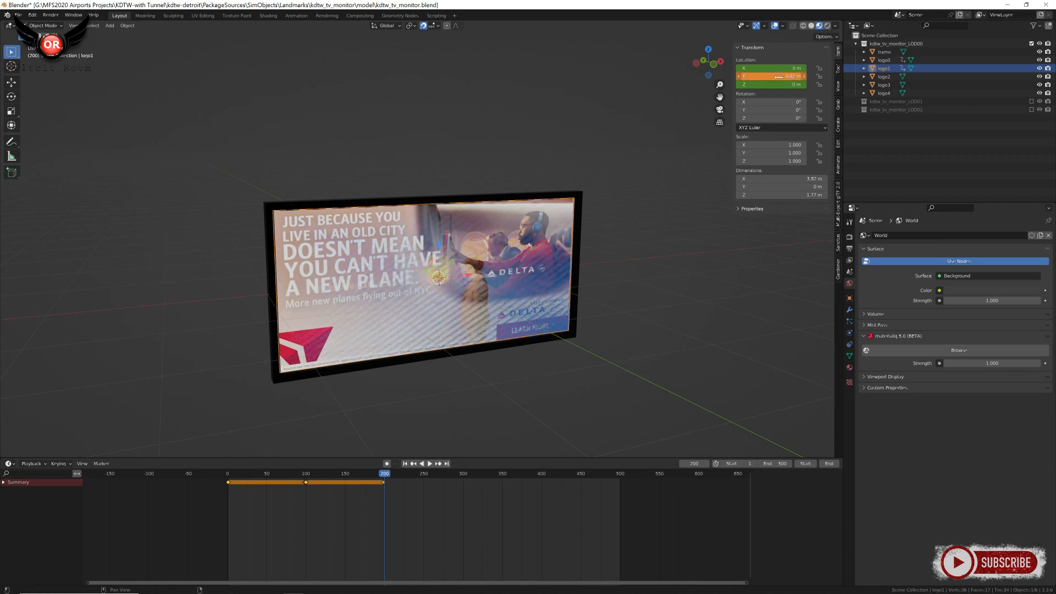
pyautogui.rightClick(470, 395)
pyautogui.click(471, 391)
# Step: Insert a Location keyframe for the logo1 object at the final frame, 500
pyautogui.press('space')
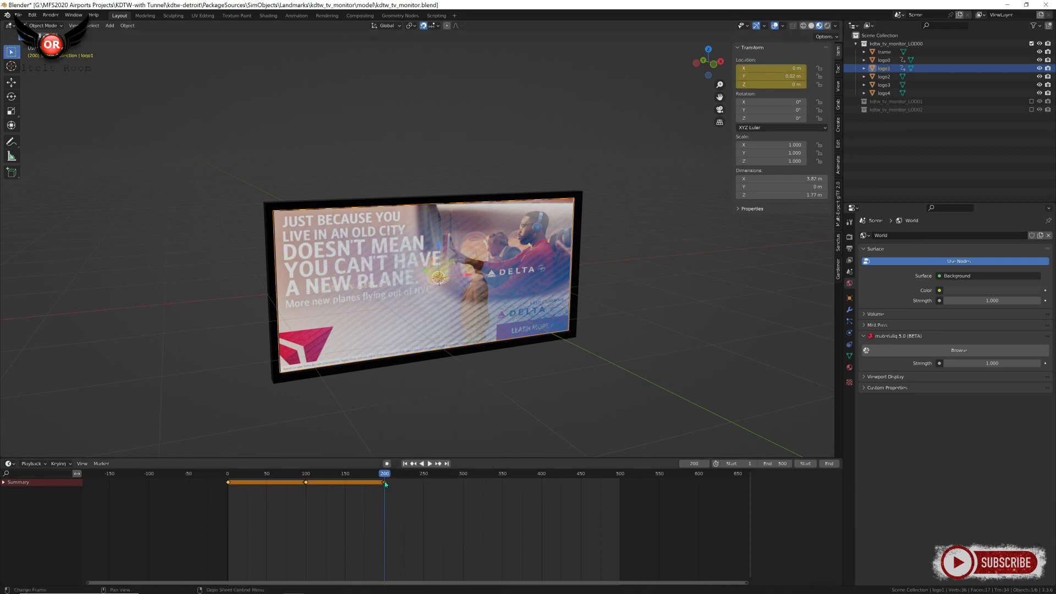
pyautogui.moveTo(481, 489); pyautogui.dragTo(623, 492)
pyautogui.press('i')
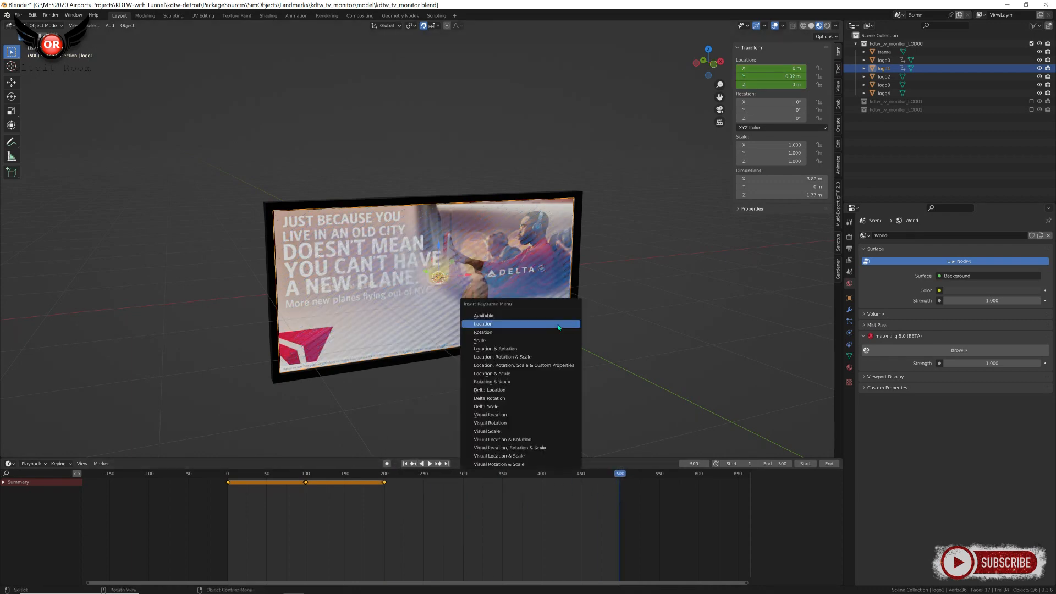
pyautogui.click(558, 328)
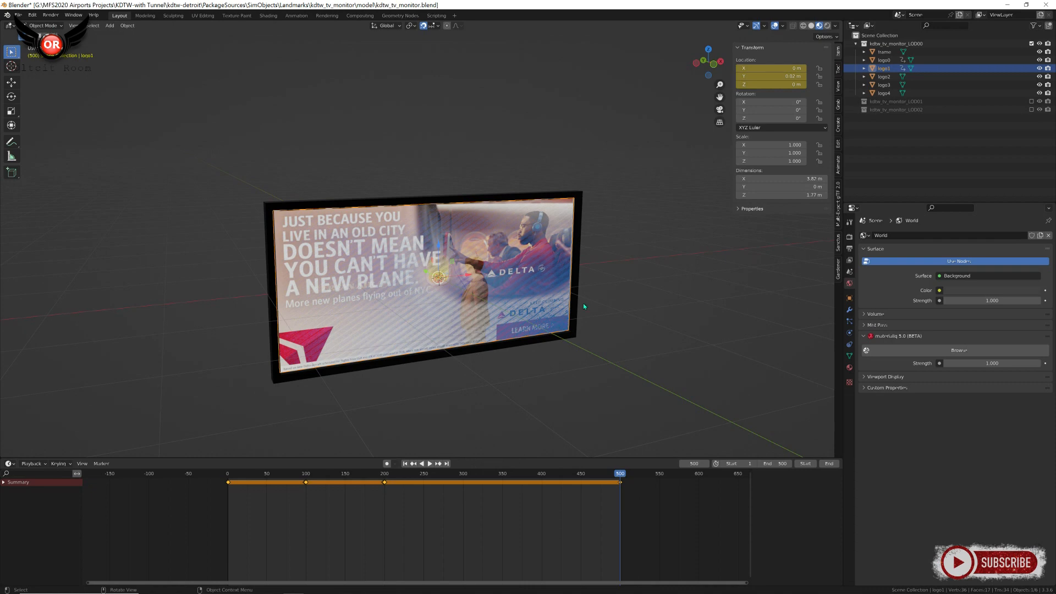
# Step: Select the logo2 object and insert a Location keyframe for it at frame 1
pyautogui.click(884, 77)
pyautogui.moveTo(622, 472); pyautogui.dragTo(229, 476)
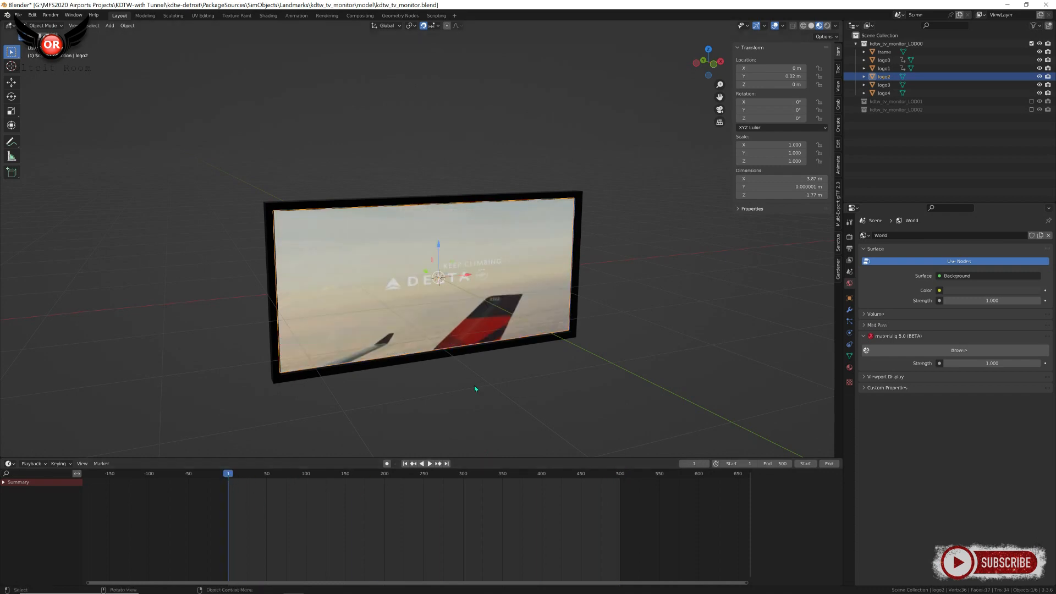
pyautogui.press('i')
pyautogui.click(563, 351)
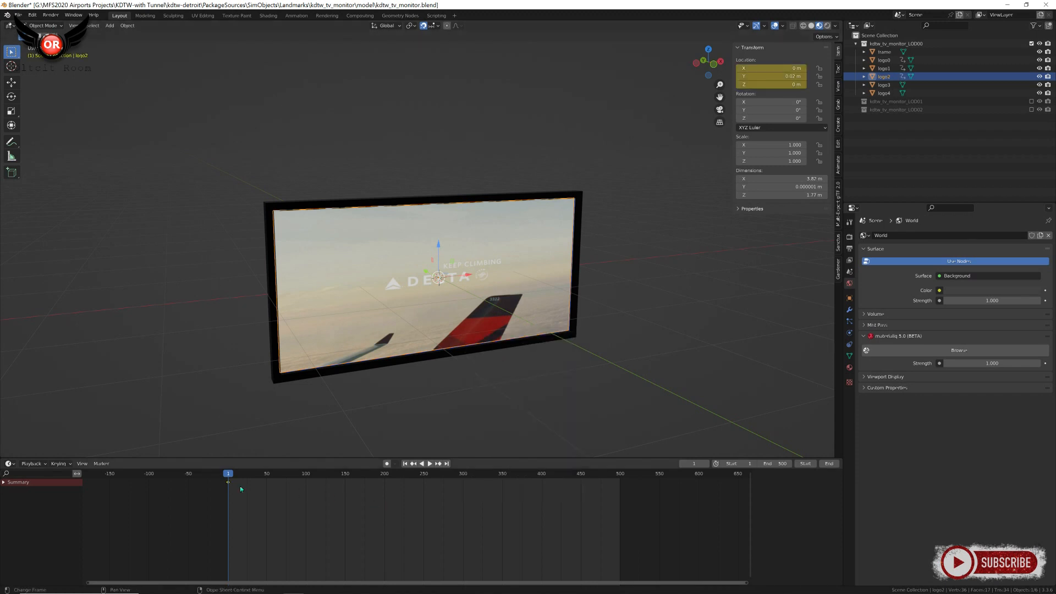
# Step: Insert a Location keyframe for the logo2 object at frame 199
pyautogui.moveTo(230, 475); pyautogui.dragTo(386, 491)
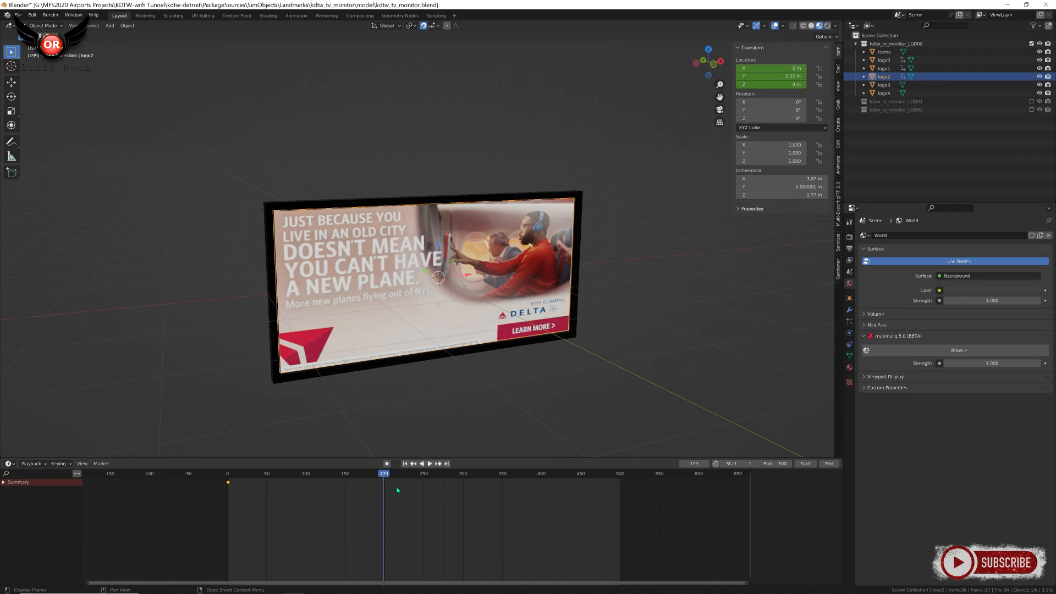
pyautogui.press('i')
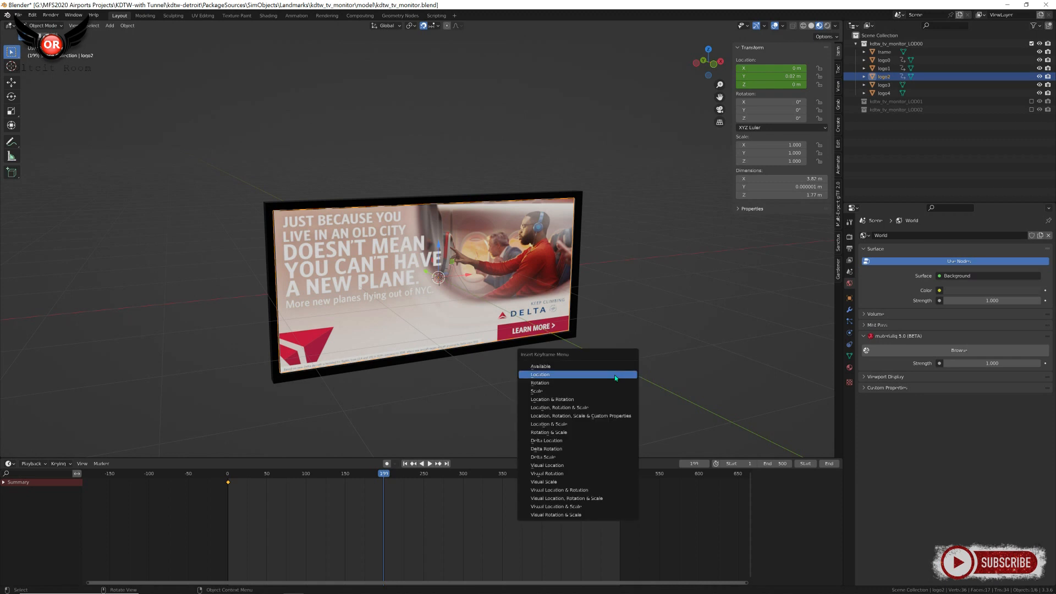
pyautogui.click(615, 375)
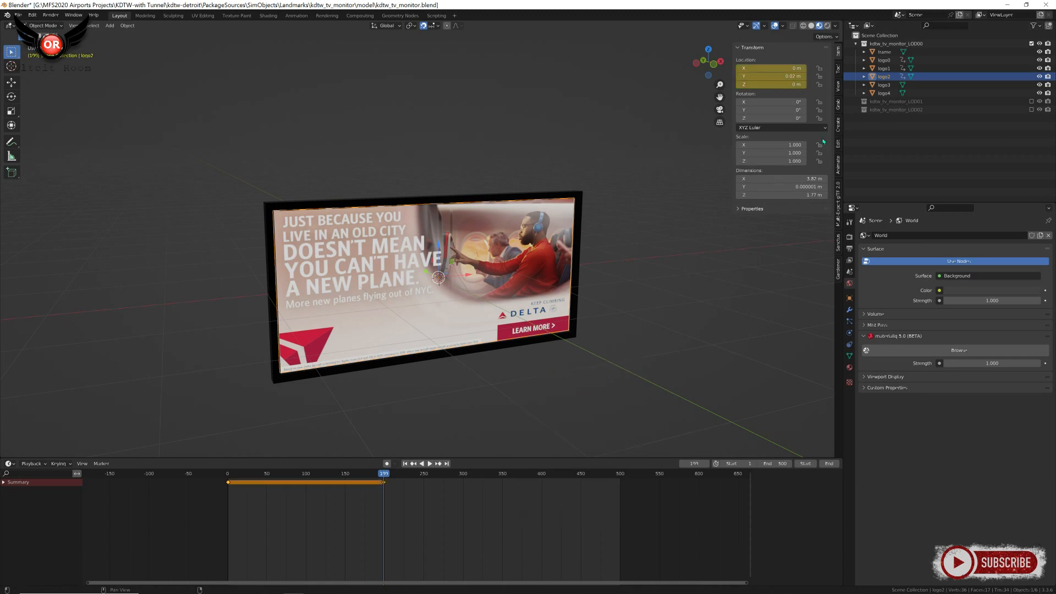
# Step: At frame 200, set logo2's Y location to 0 m and insert a Location keyframe
pyautogui.press('space')
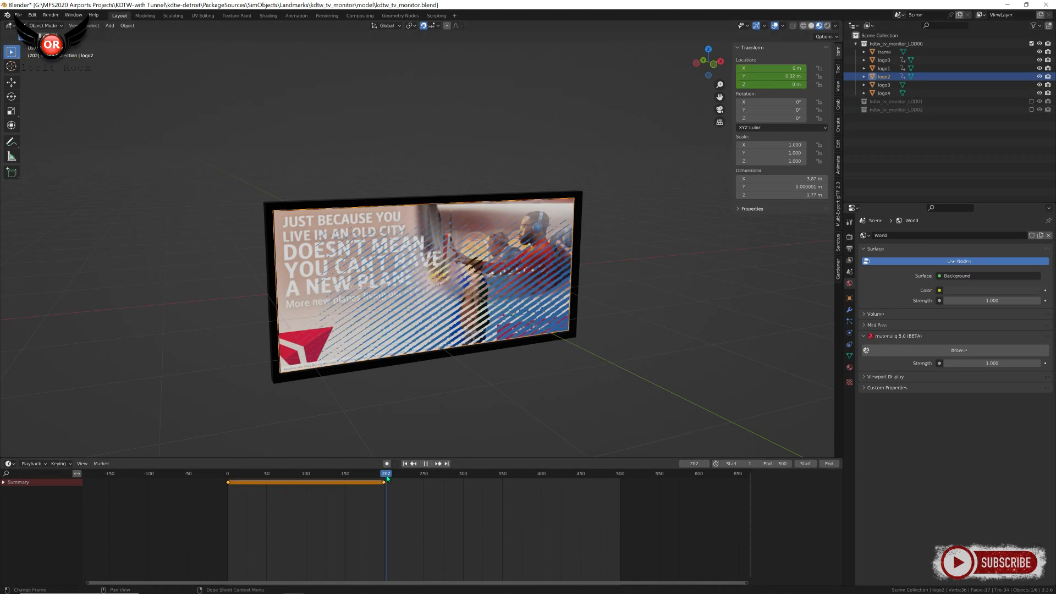
pyautogui.press('space')
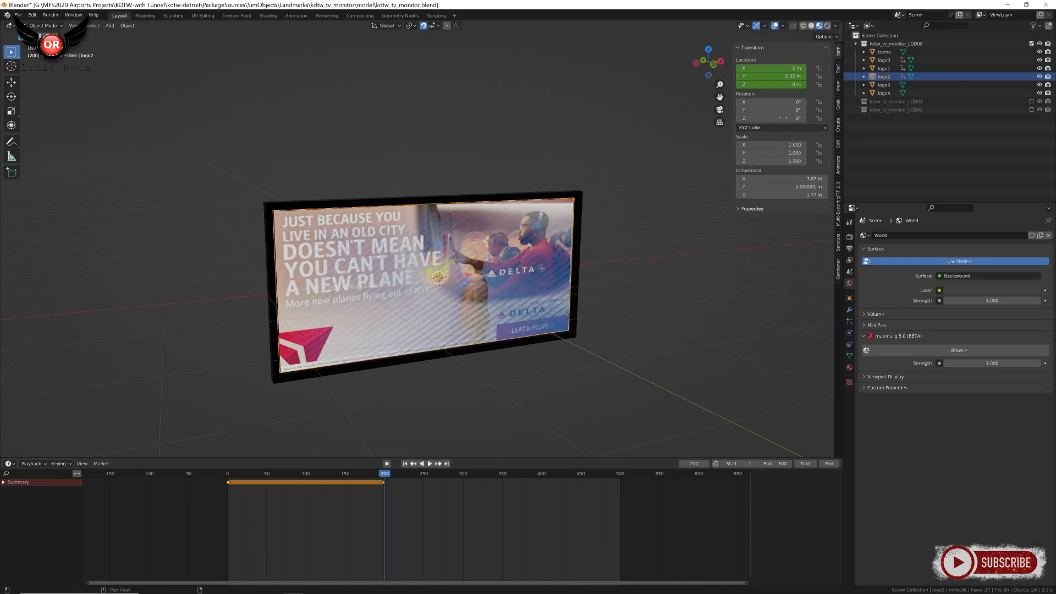
pyautogui.doubleClick(770, 76)
pyautogui.press('Return')
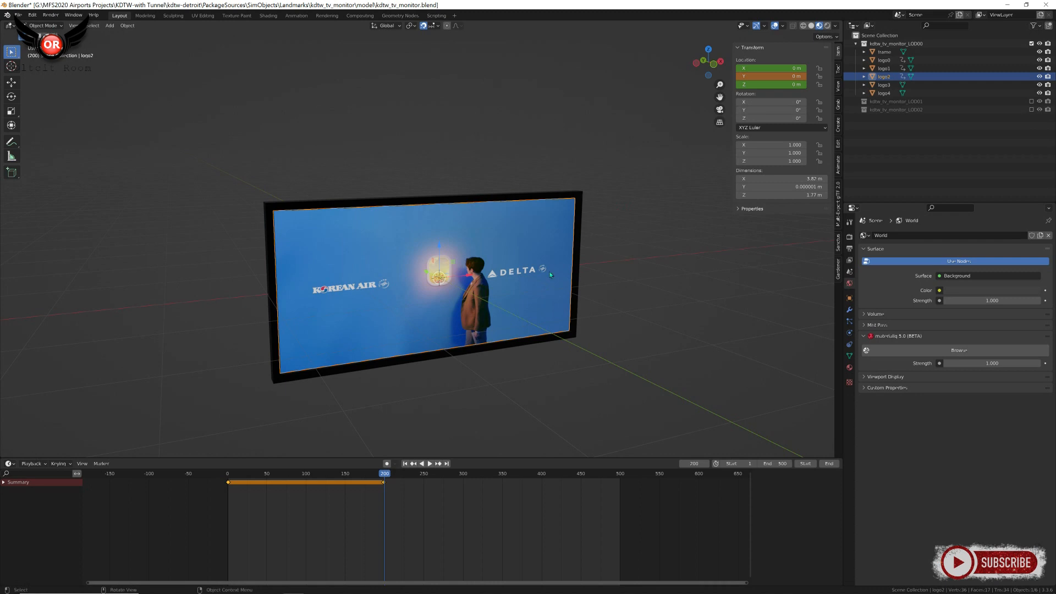
pyautogui.press('i')
pyautogui.click(474, 361)
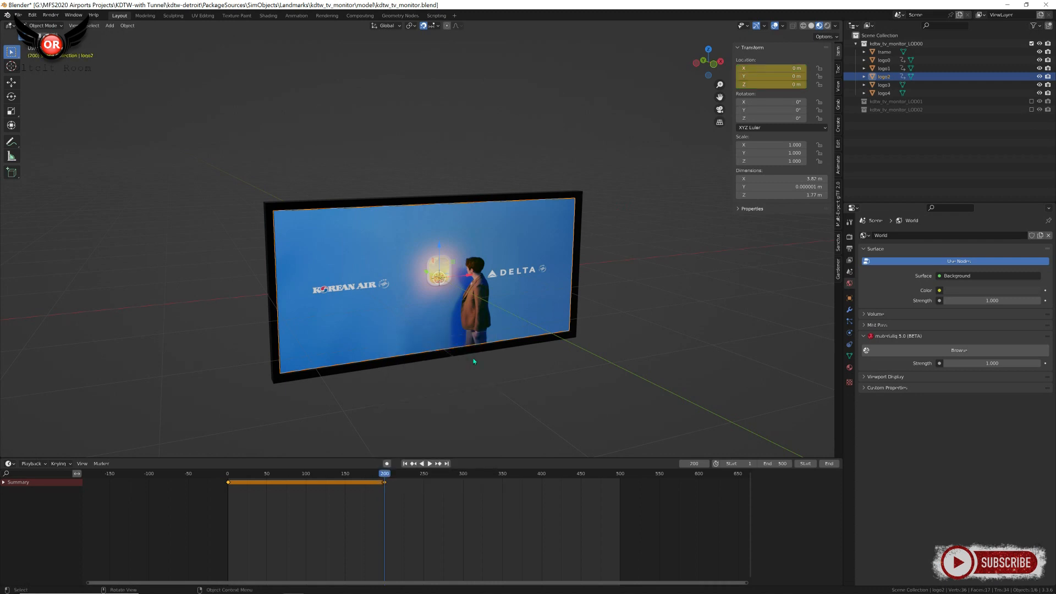
# Step: Insert a Location keyframe for the logo2 object at frame 299
pyautogui.moveTo(390, 478); pyautogui.dragTo(463, 484)
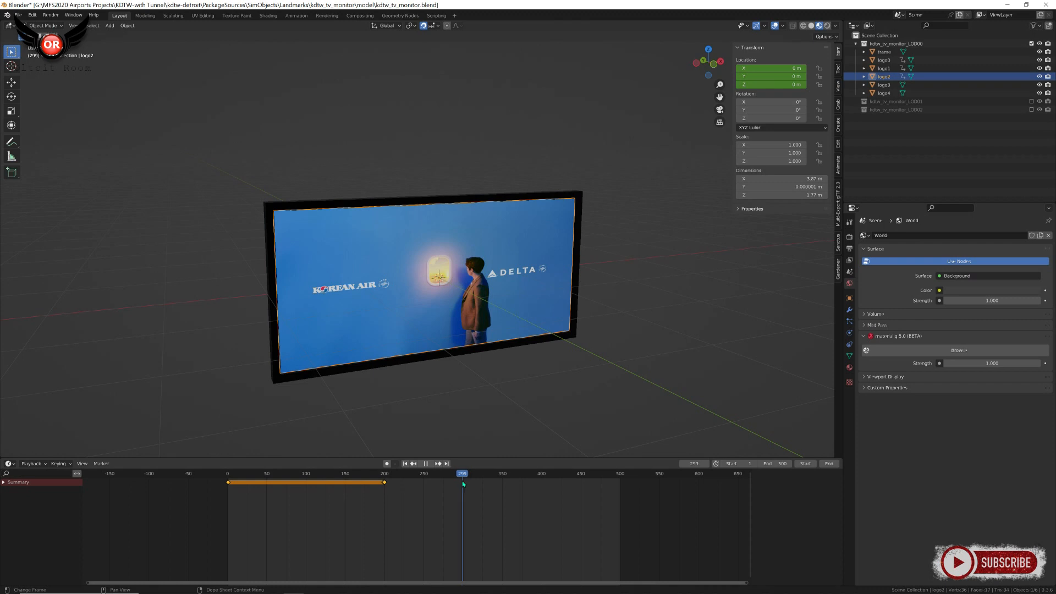
pyautogui.press('i')
pyautogui.click(505, 415)
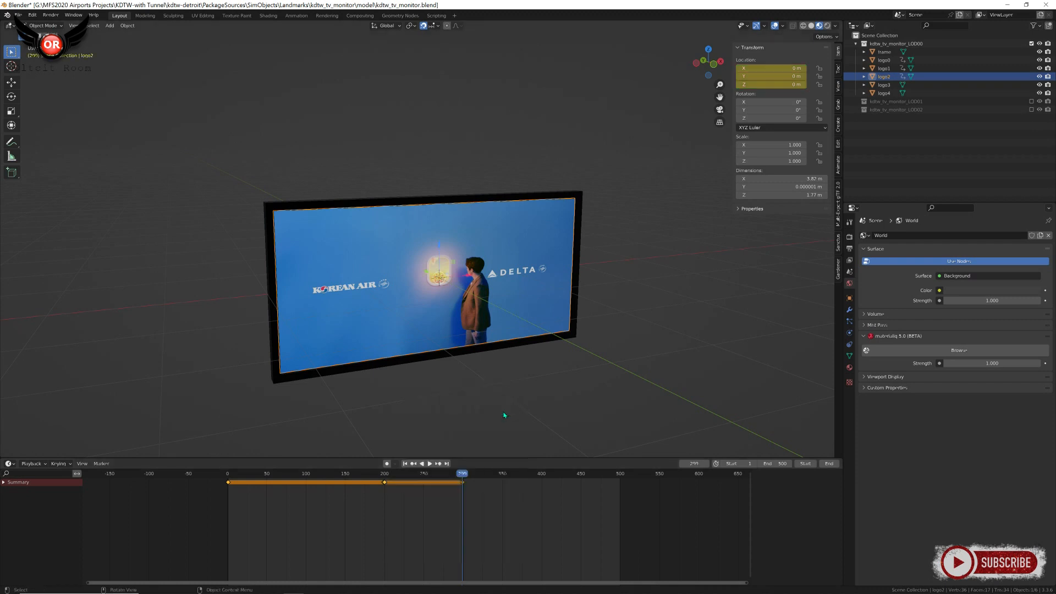
# Step: At frame 300, set logo2's Y location to 0.02 m and insert a Location keyframe
pyautogui.click(464, 476)
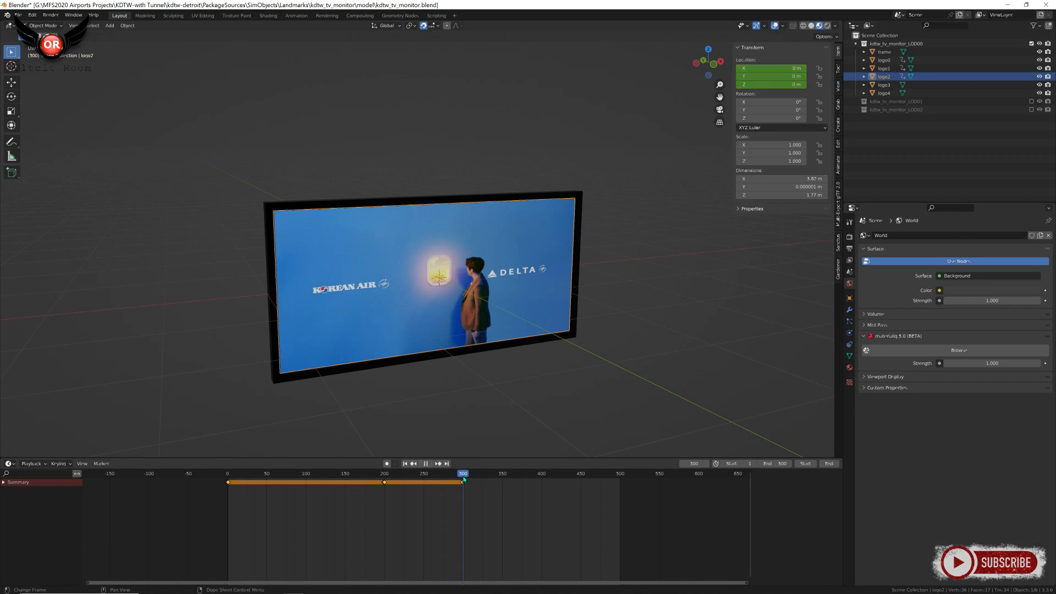
pyautogui.click(773, 76)
pyautogui.write('0.02')
pyautogui.press('Return')
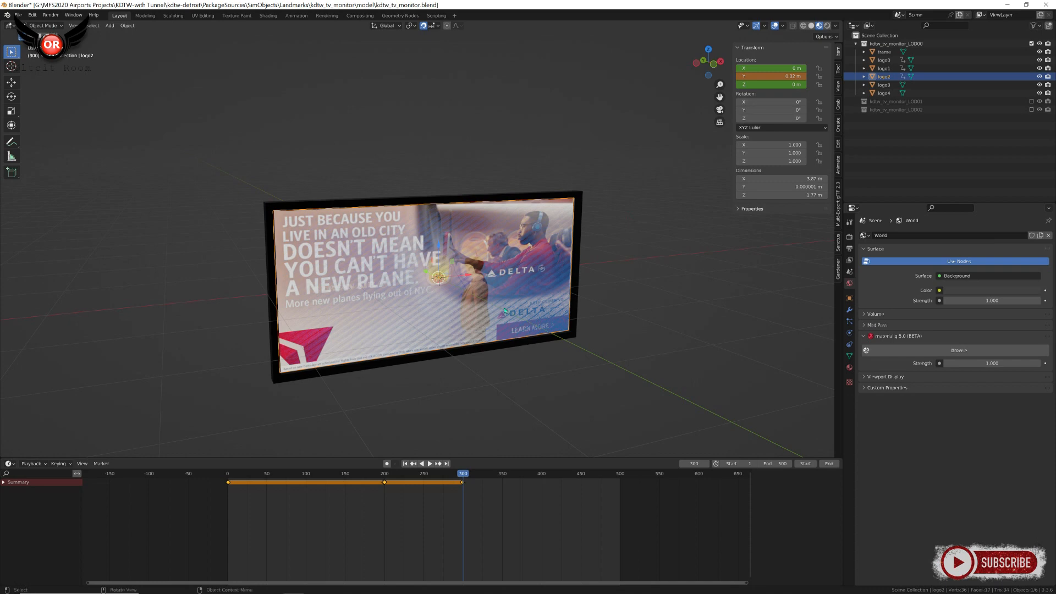
pyautogui.press('i')
pyautogui.click(477, 434)
# Step: Insert a Location keyframe for the logo2 object at the final frame, 500
pyautogui.moveTo(462, 482); pyautogui.dragTo(621, 491)
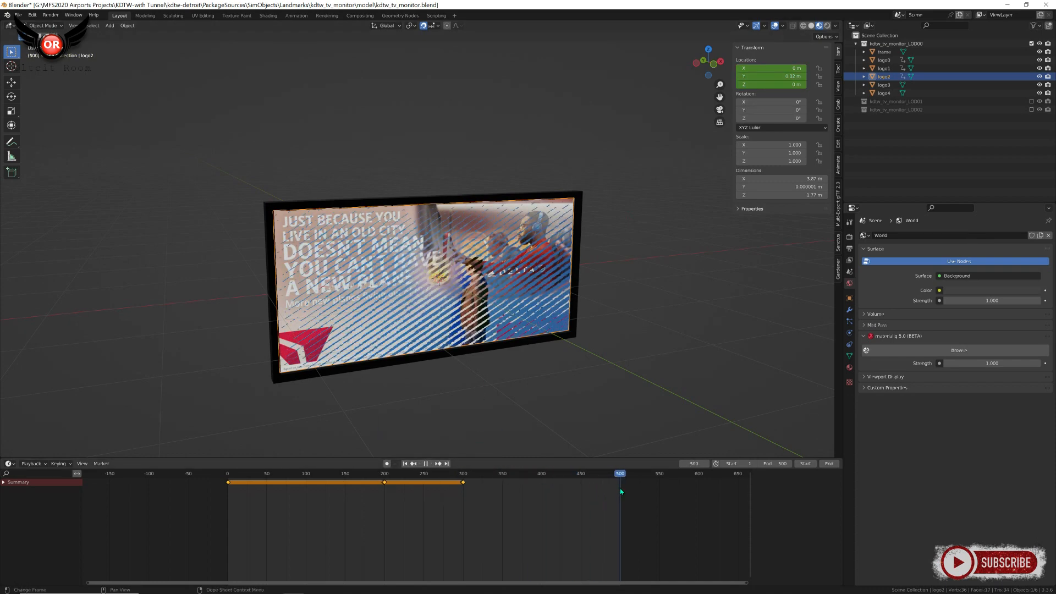
pyautogui.press('i')
pyautogui.click(565, 300)
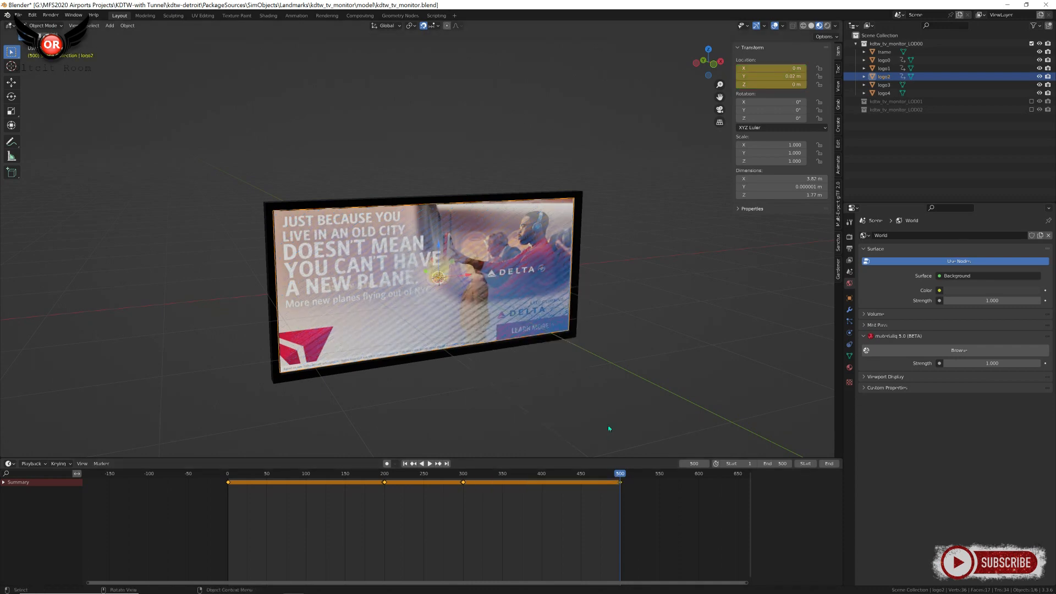
# Step: Play back the animation to check how the monitor switches between logo0, logo1 and logo2
pyautogui.press('space')
pyautogui.press('space')
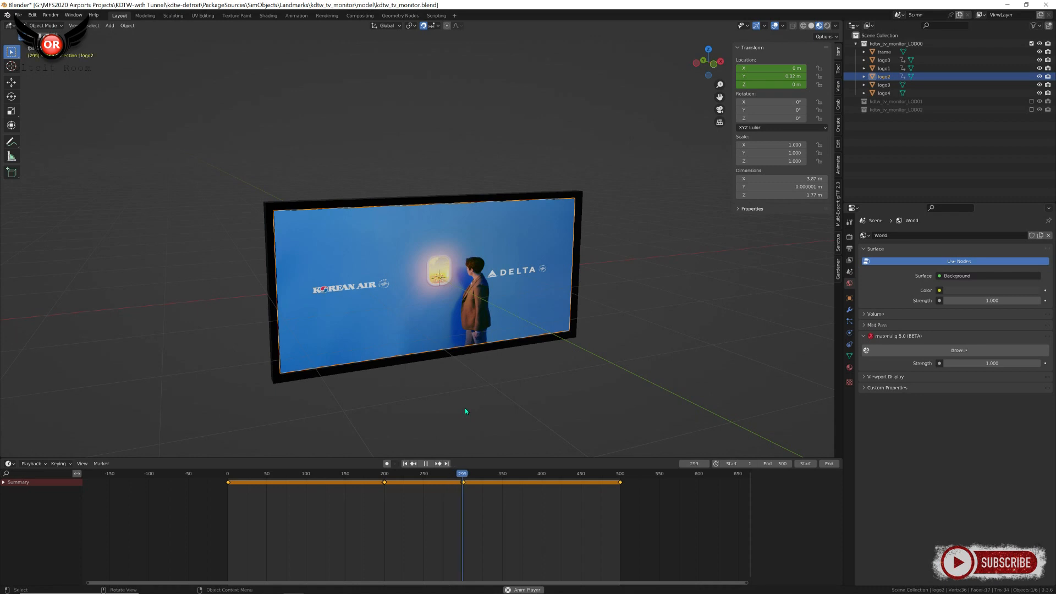
pyautogui.press('space')
# Step: Select the logo3 object and insert a Location keyframe for it at frame 1
pyautogui.moveTo(476, 479); pyautogui.dragTo(209, 488)
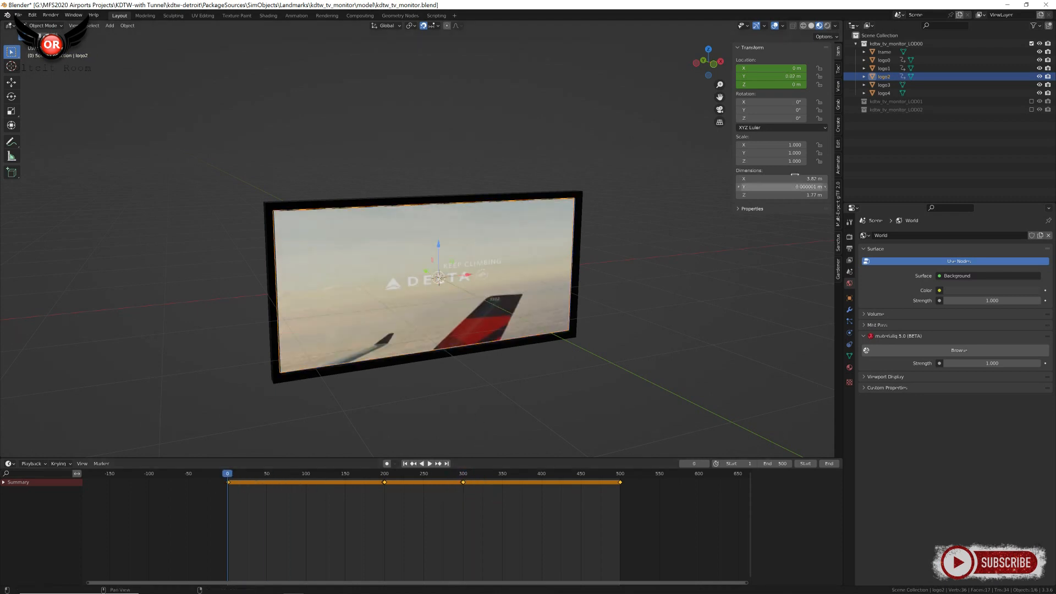
pyautogui.click(884, 85)
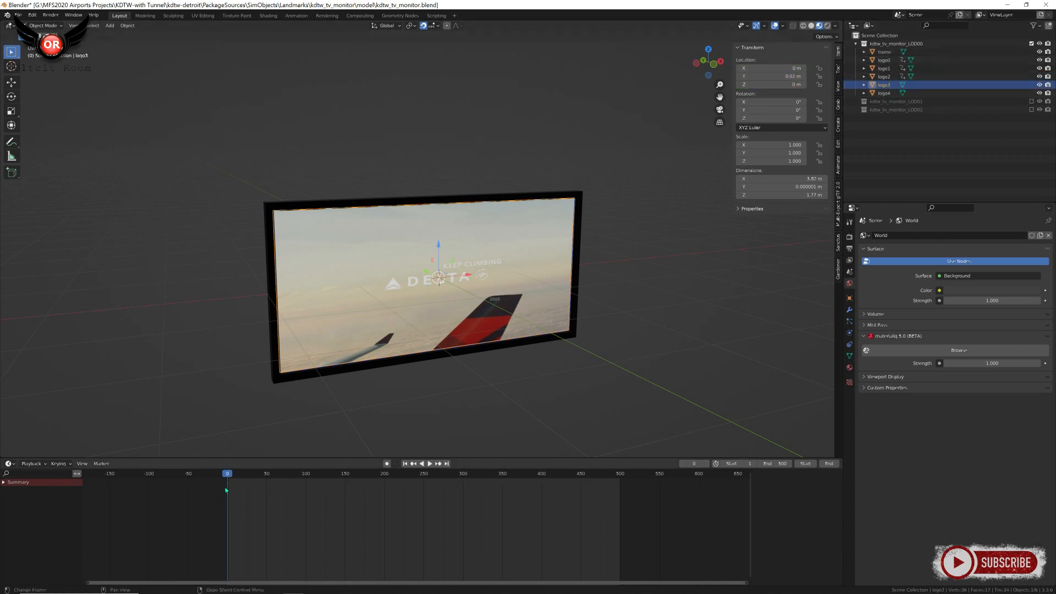
pyautogui.press('space')
pyautogui.press('i')
pyautogui.click(430, 389)
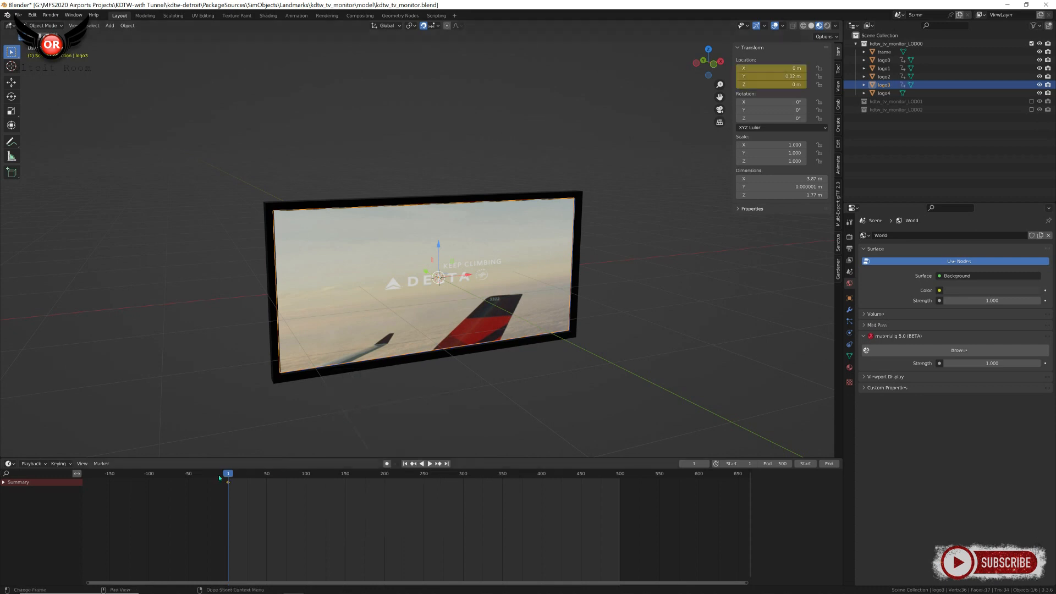
# Step: Insert a Location keyframe for the logo3 object at frame 299, with its Y location at 0.02 m
pyautogui.moveTo(228, 474); pyautogui.dragTo(457, 494)
pyautogui.press('space')
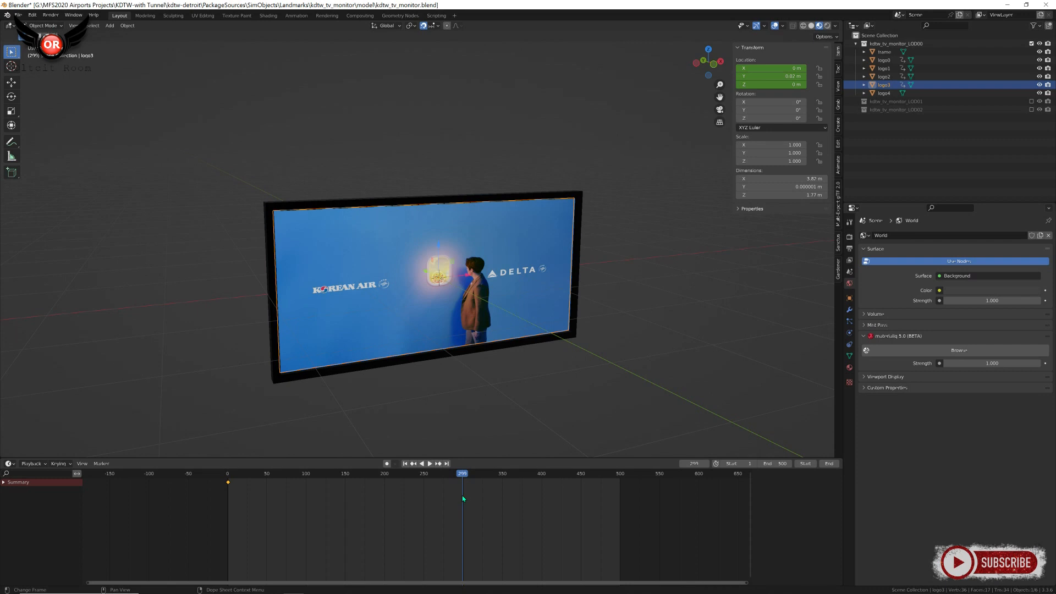
pyautogui.click(793, 75)
pyautogui.press('Return')
pyautogui.press('i')
pyautogui.click(574, 316)
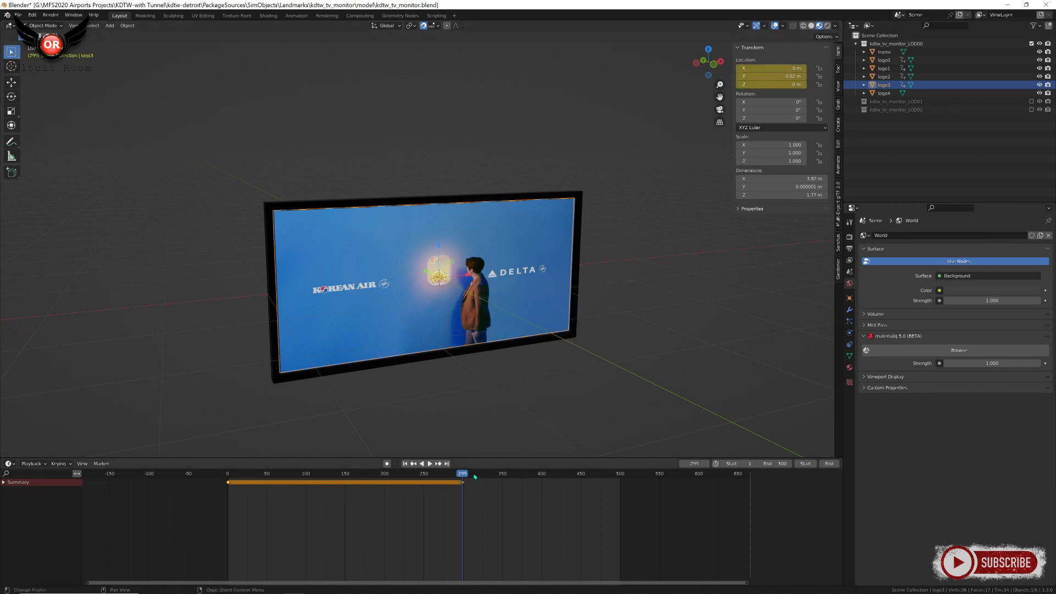
# Step: At frame 300, set logo3's Y location to 0 m and insert a Location keyframe
pyautogui.press('space')
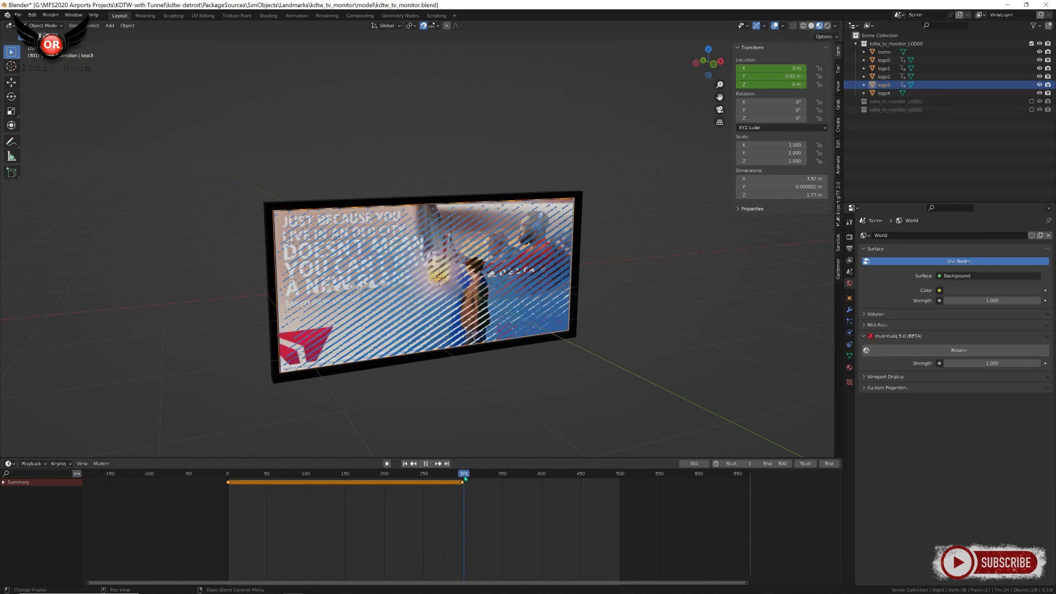
pyautogui.click(463, 477)
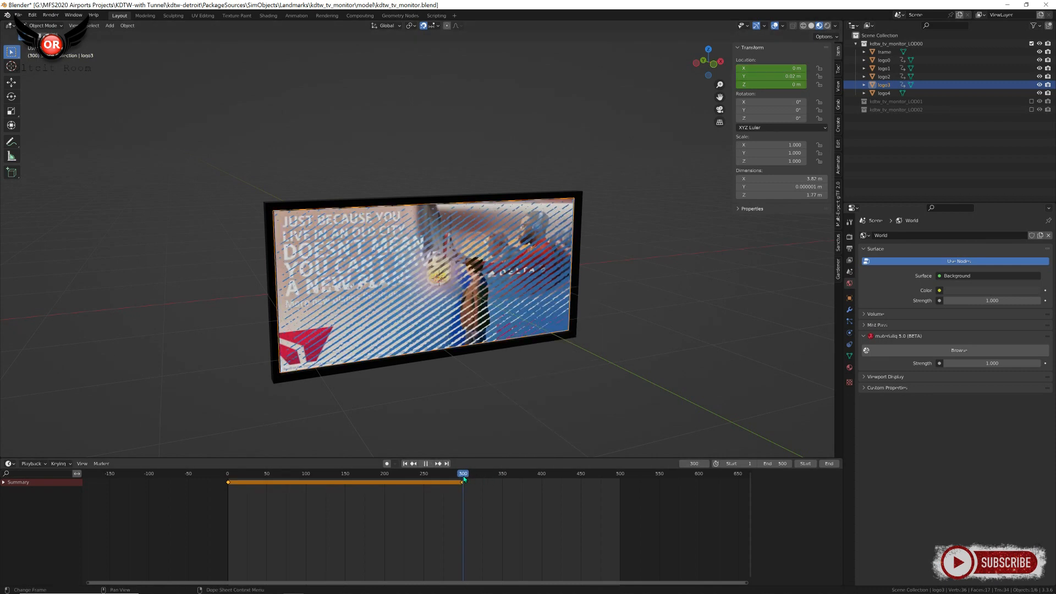
pyautogui.click(779, 77)
pyautogui.write('0')
pyautogui.press('Return')
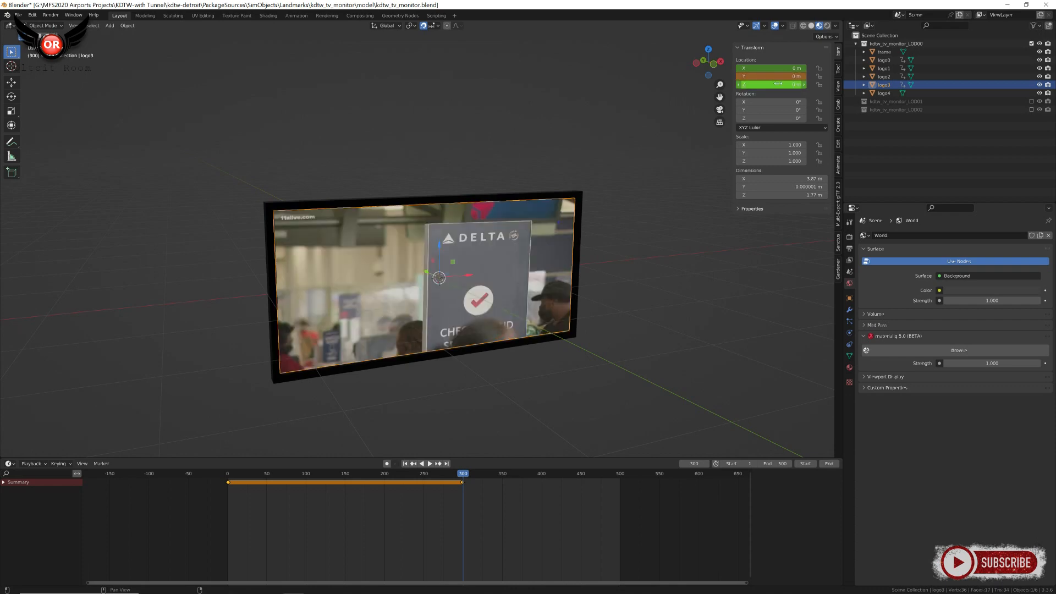
pyautogui.press('i')
pyautogui.click(549, 391)
# Step: Insert a Location keyframe for the logo3 object at frame 399
pyautogui.moveTo(462, 474); pyautogui.dragTo(542, 481)
pyautogui.press('i')
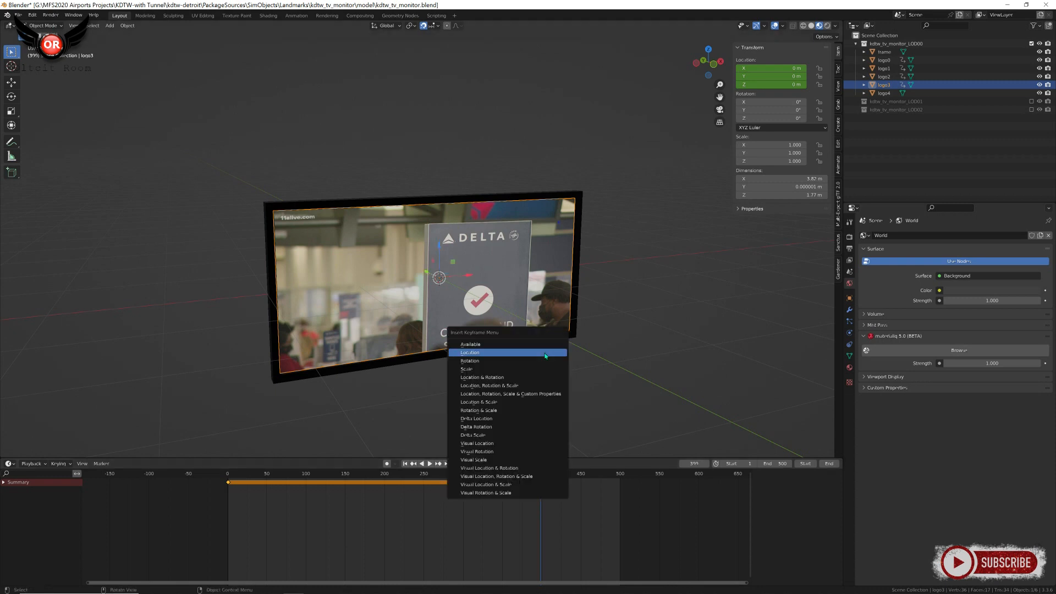
pyautogui.click(546, 356)
# Step: At frame 400, set logo3's Y location to 0.02 m and insert a Location keyframe
pyautogui.moveTo(541, 478); pyautogui.dragTo(542, 477)
pyautogui.click(787, 77)
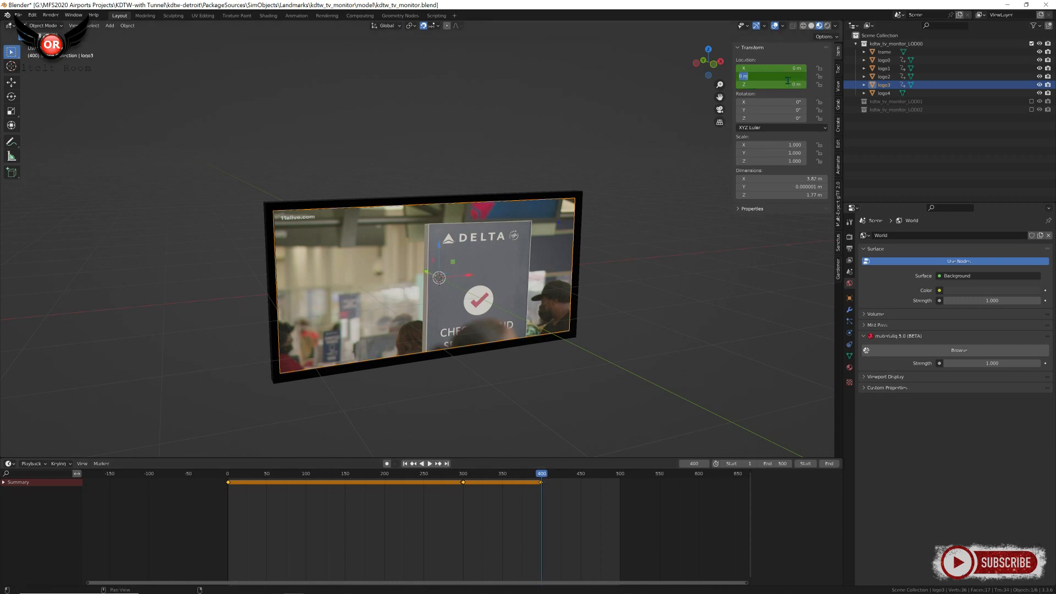
pyautogui.press('Return')
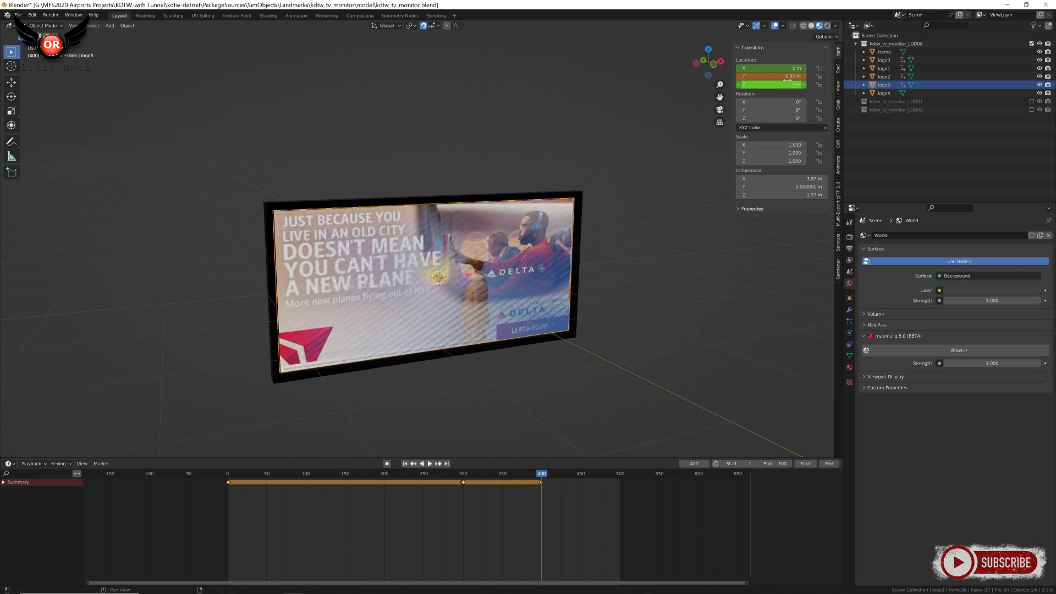
pyautogui.press('i')
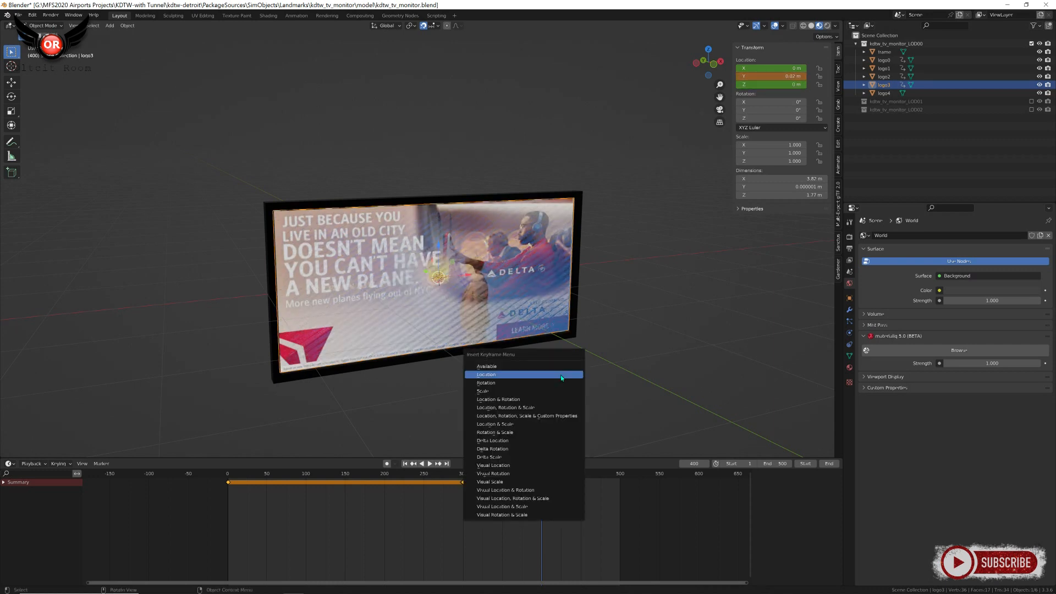
pyautogui.click(559, 375)
# Step: Insert a Location keyframe for the logo3 object at the final frame, 500
pyautogui.moveTo(544, 478); pyautogui.dragTo(620, 491)
pyautogui.press('space')
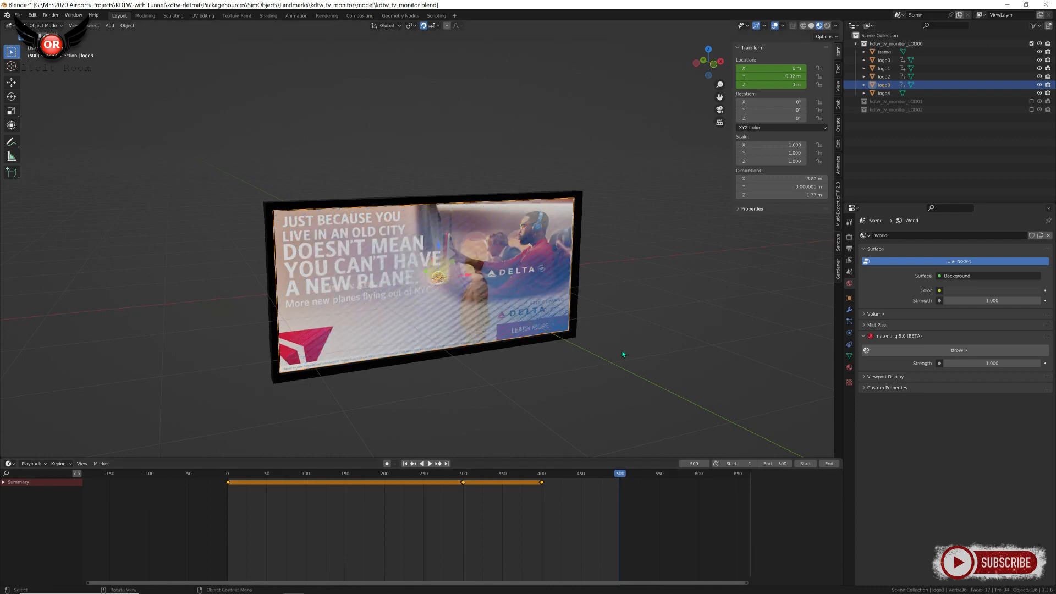
pyautogui.press('i')
pyautogui.click(624, 354)
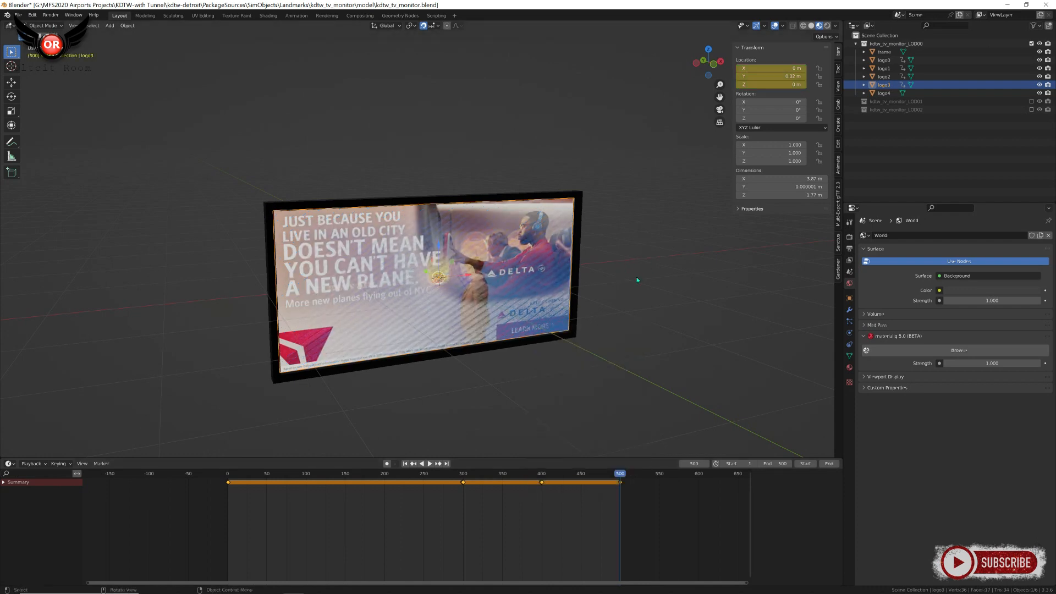
# Step: Select the logo4 object and insert a Location keyframe for it at frame 1
pyautogui.click(884, 93)
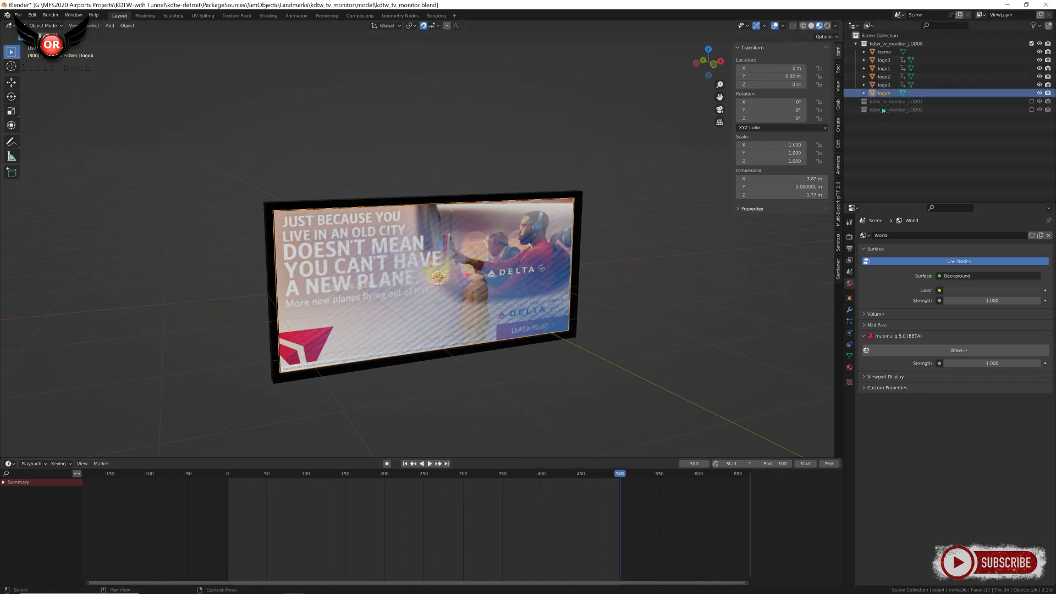
pyautogui.press('space')
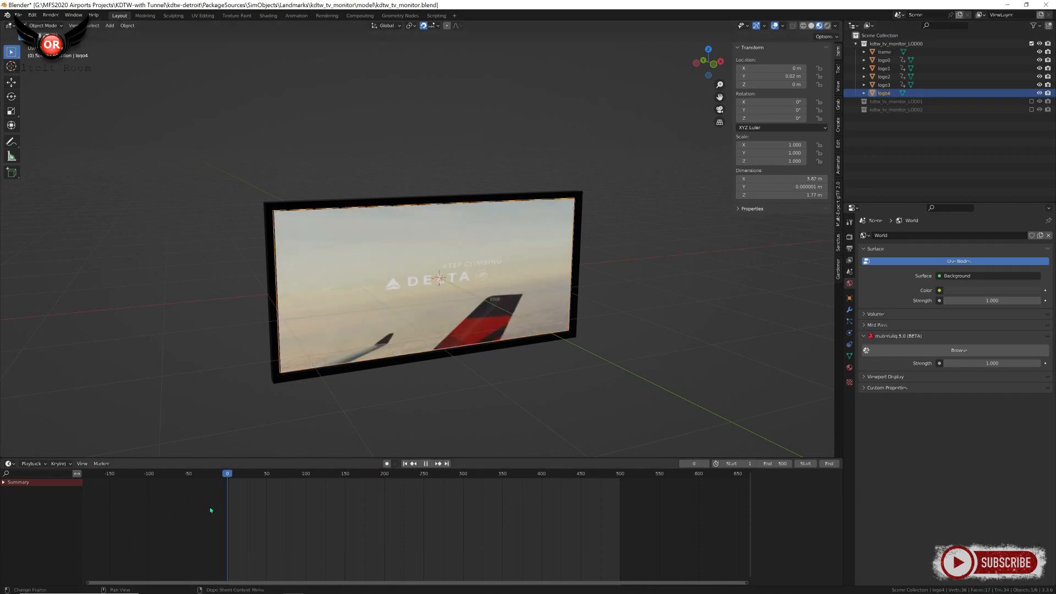
pyautogui.press('space')
pyautogui.press('space')
pyautogui.press('i')
pyautogui.click(435, 347)
# Step: Insert a Location keyframe for the logo4 object at frame 399
pyautogui.moveTo(226, 475); pyautogui.dragTo(541, 502)
pyautogui.press('i')
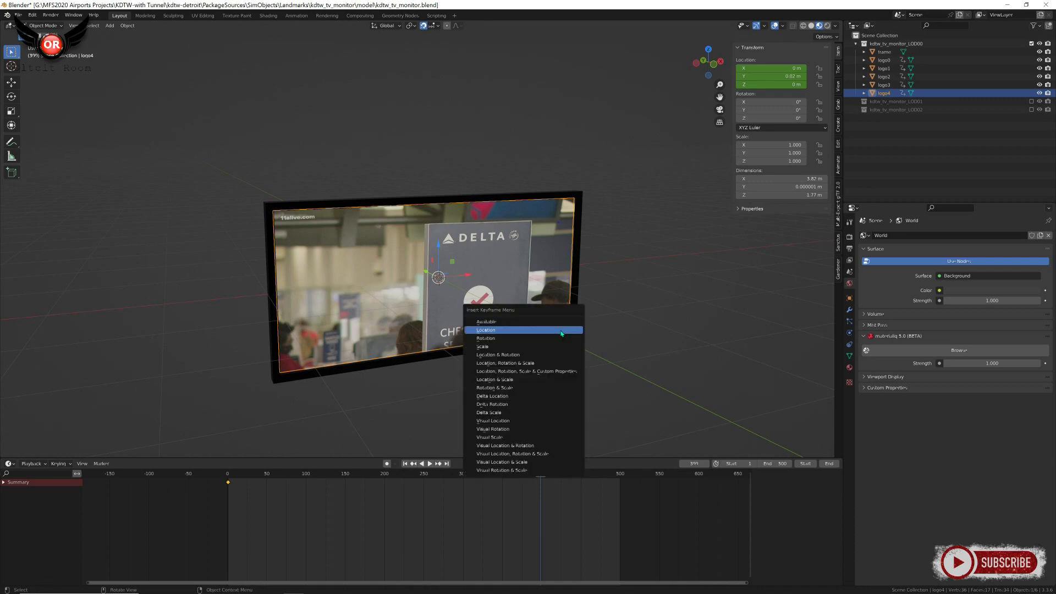
pyautogui.click(561, 333)
# Step: At frame 400, set logo4's Y location to 0 m and insert a Location keyframe
pyautogui.moveTo(542, 476); pyautogui.dragTo(542, 477)
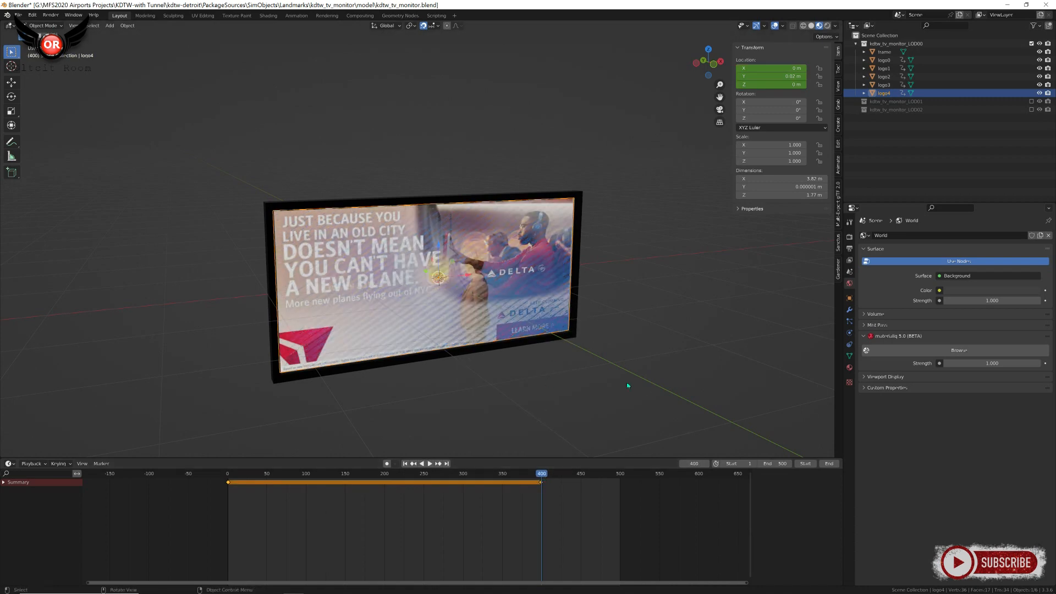
pyautogui.click(787, 77)
pyautogui.write('0')
pyautogui.press('Return')
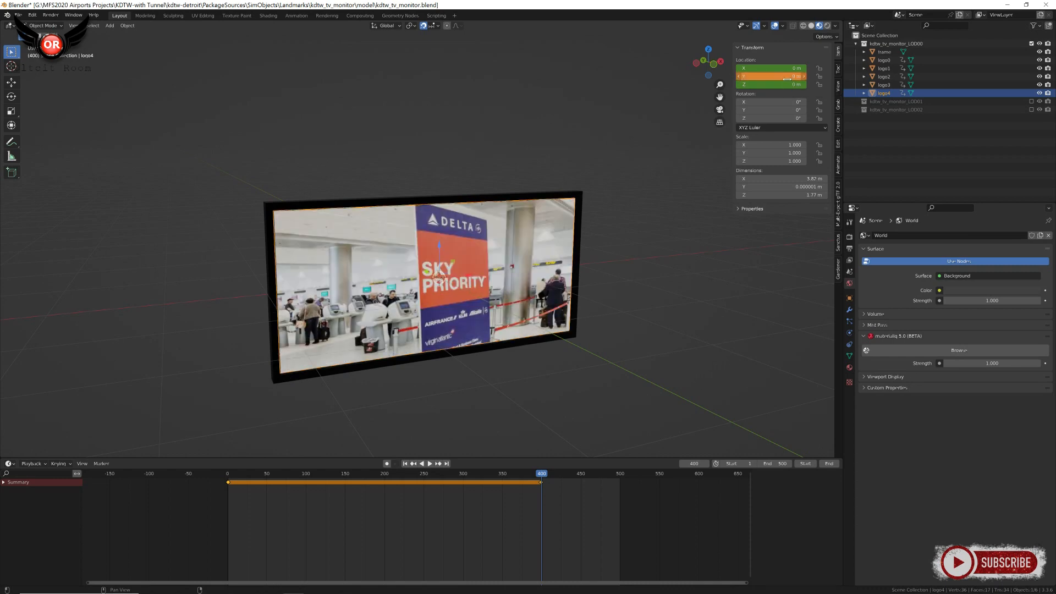
pyautogui.press('i')
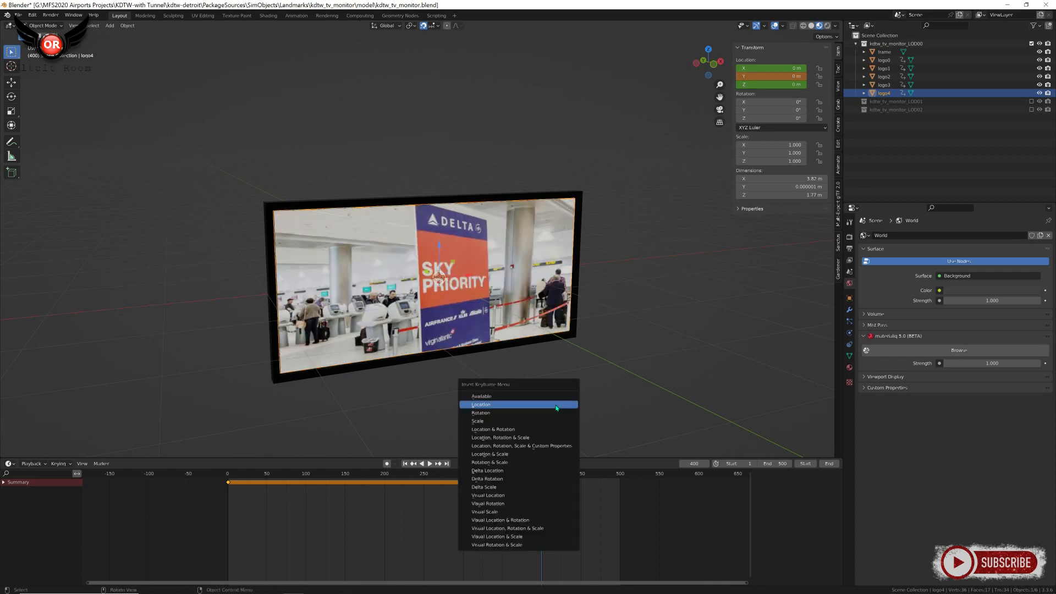
pyautogui.click(557, 405)
# Step: Insert a Location keyframe for the logo4 object at the final frame, 500
pyautogui.moveTo(544, 474); pyautogui.dragTo(621, 486)
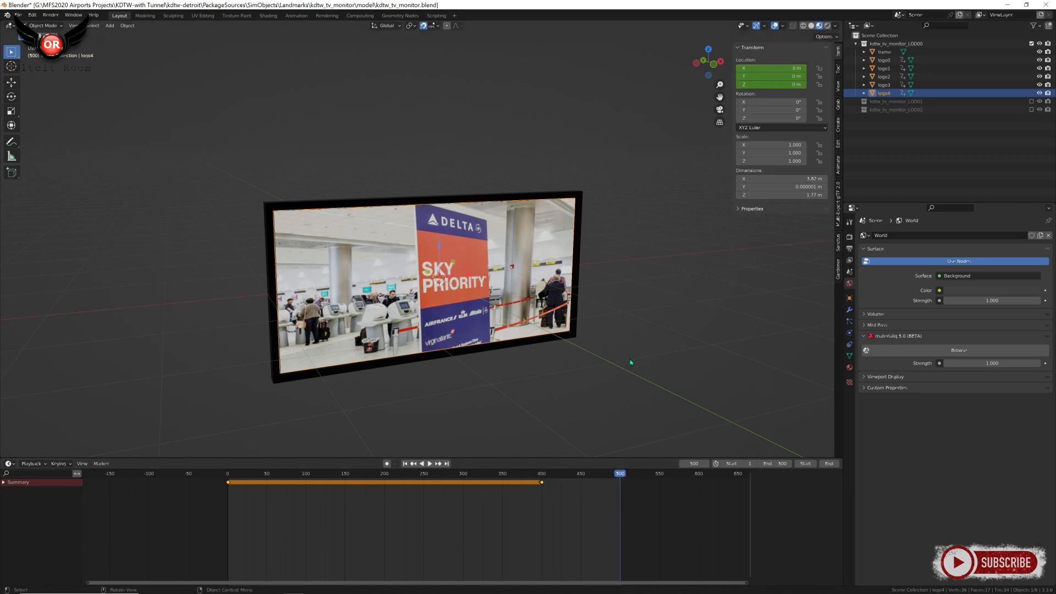
pyautogui.press('i')
pyautogui.click(630, 362)
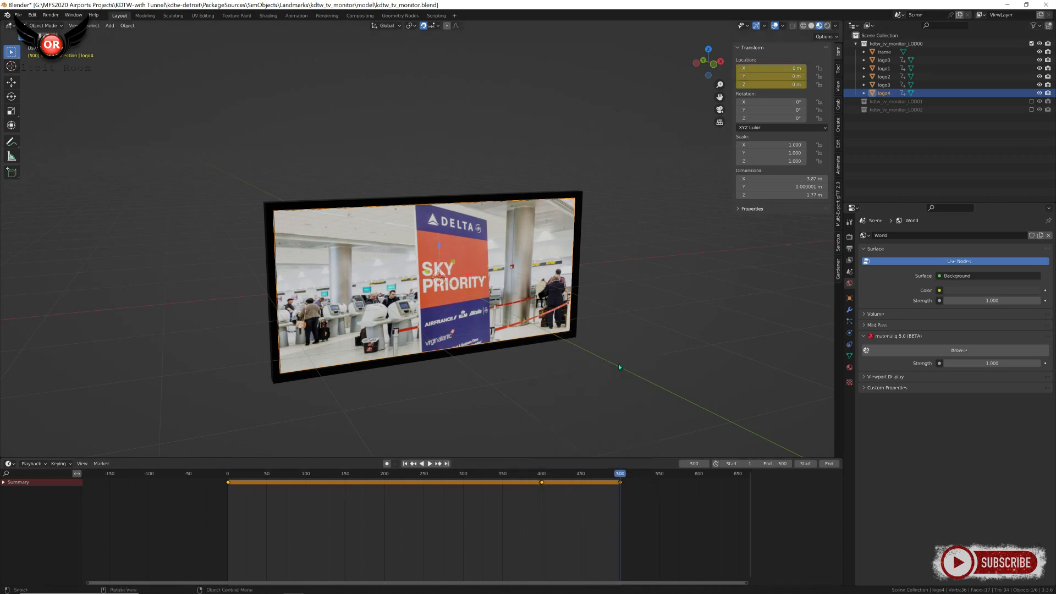
# Step: Play the full animation and watch the monitor's logo sequence from the front view
pyautogui.press('space')
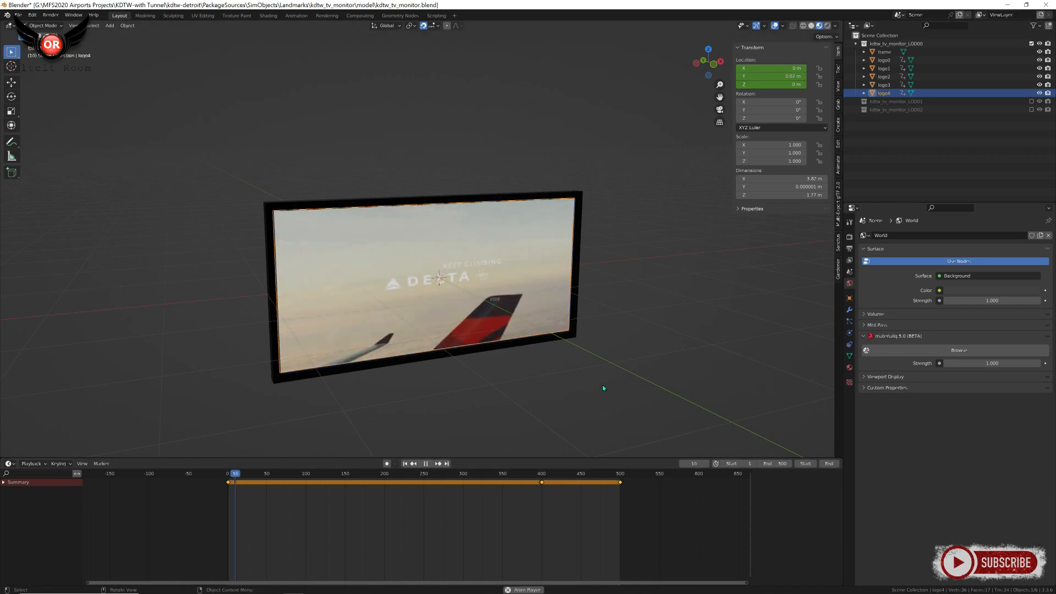
pyautogui.press('KP_1')
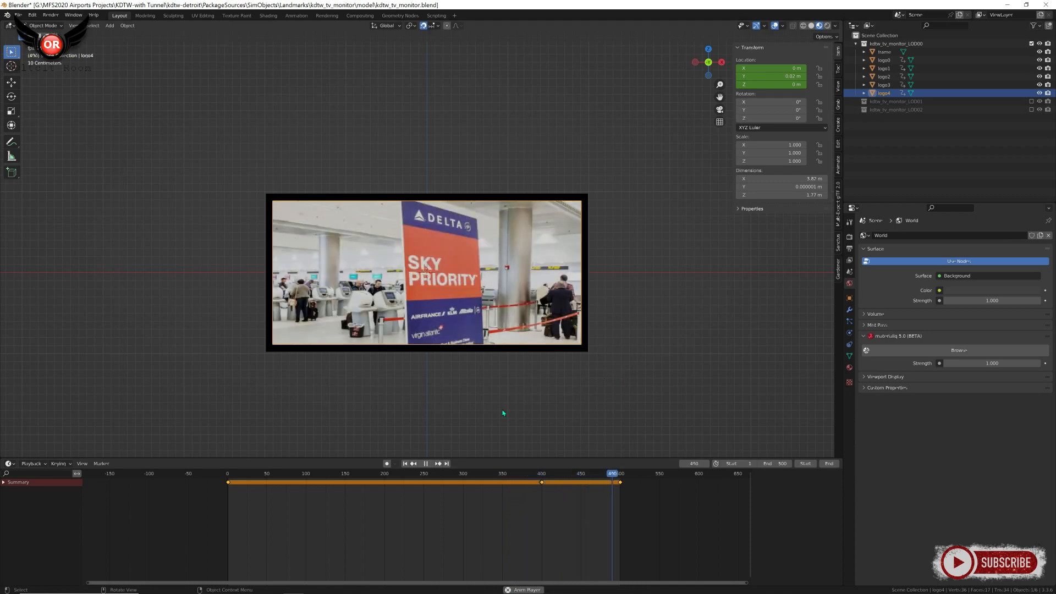
# Step: Stop the animation playback and inspect the monitor's logo panels from an angled side view and from the front
pyautogui.moveTo(550, 407)
pyautogui.mouseDown(button='middle')
pyautogui.moveTo(570, 400)
pyautogui.moveTo(558, 405)
pyautogui.mouseUp(button='middle')
pyautogui.press('space')
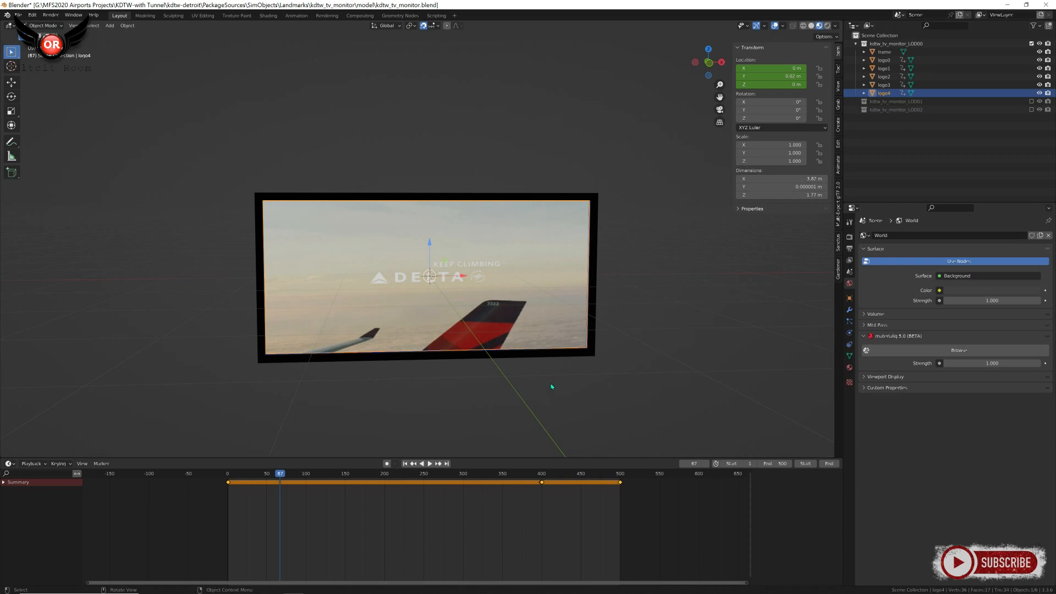
pyautogui.moveTo(551, 386); pyautogui.dragTo(618, 388, button='middle')
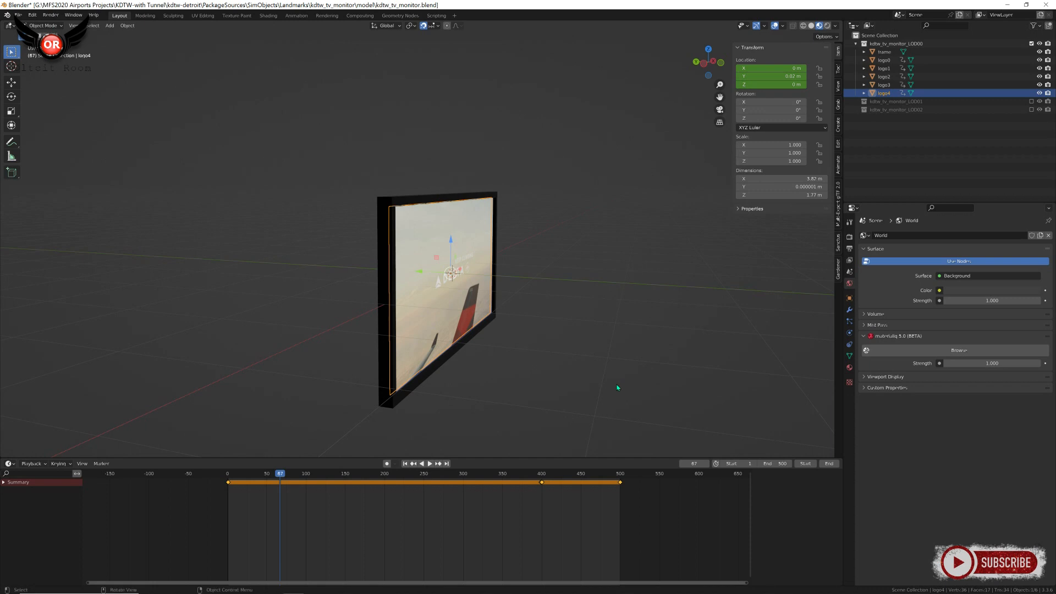
pyautogui.moveTo(551, 264); pyautogui.dragTo(591, 365, button='middle')
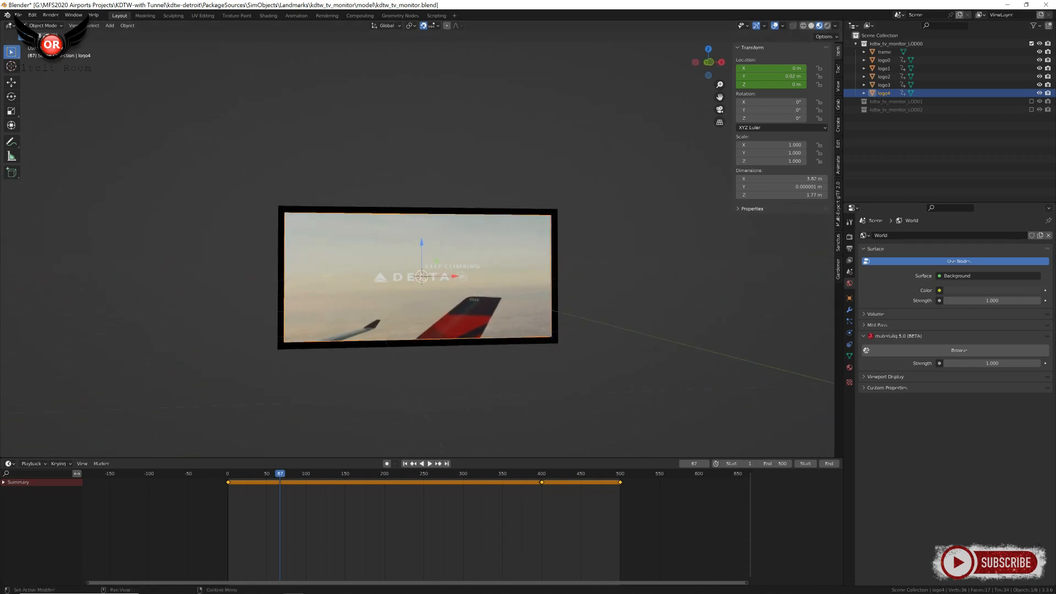
# Step: Switch to File Explorer and go back from the monitor's model folder to the kdtw-detroit project folder
pyautogui.hotkey('alt', 'Tab')
pyautogui.moveTo(523, 139)
pyautogui.mouseDown()
pyautogui.moveTo(554, 135)
pyautogui.moveTo(538, 138)
pyautogui.mouseUp()
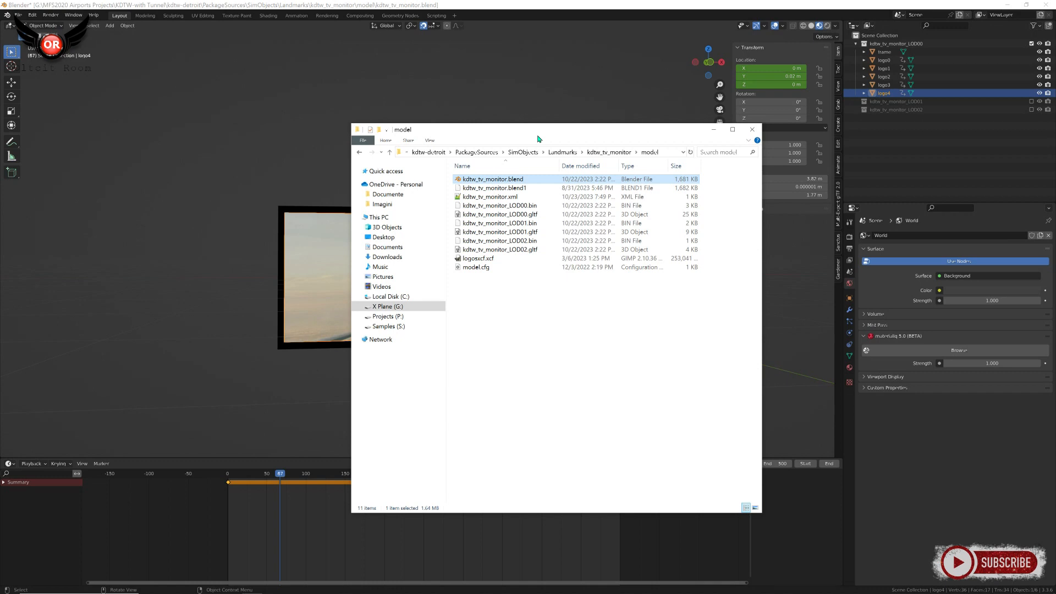
pyautogui.click(359, 152)
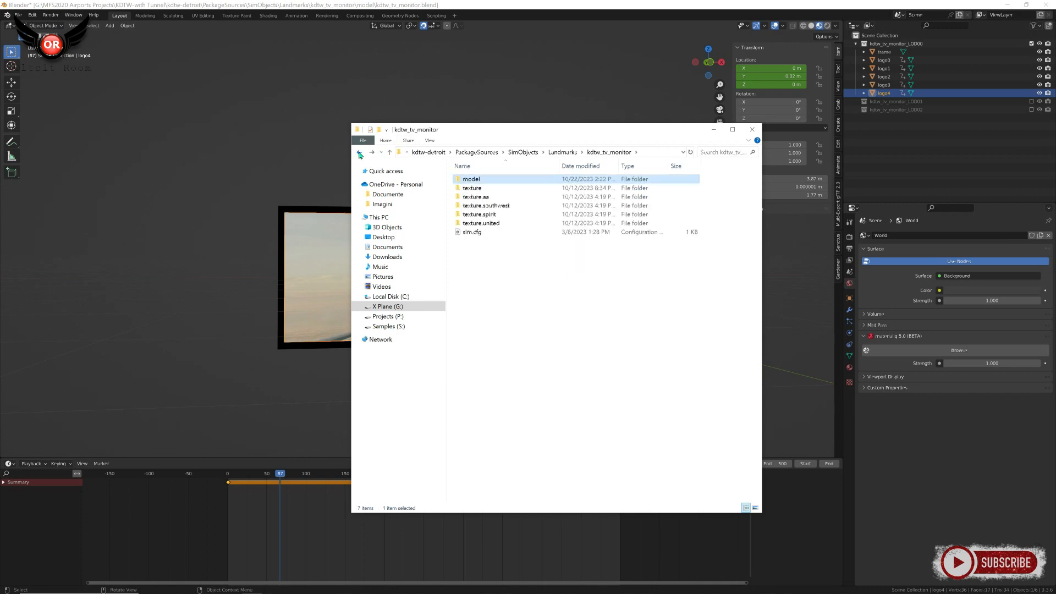
pyautogui.click(359, 152)
pyautogui.click(359, 152)
pyautogui.click(359, 152)
pyautogui.click(359, 153)
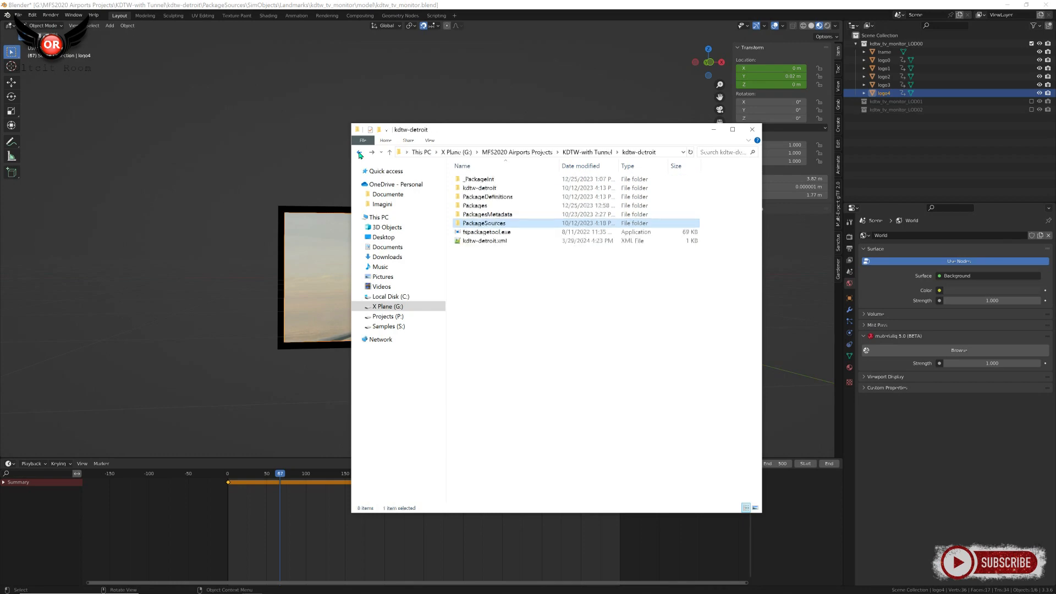
# Step: Look through the modelLib folder inside PackageSources, return to PackageSources, and move the window clear of the monitor model
pyautogui.doubleClick(477, 214)
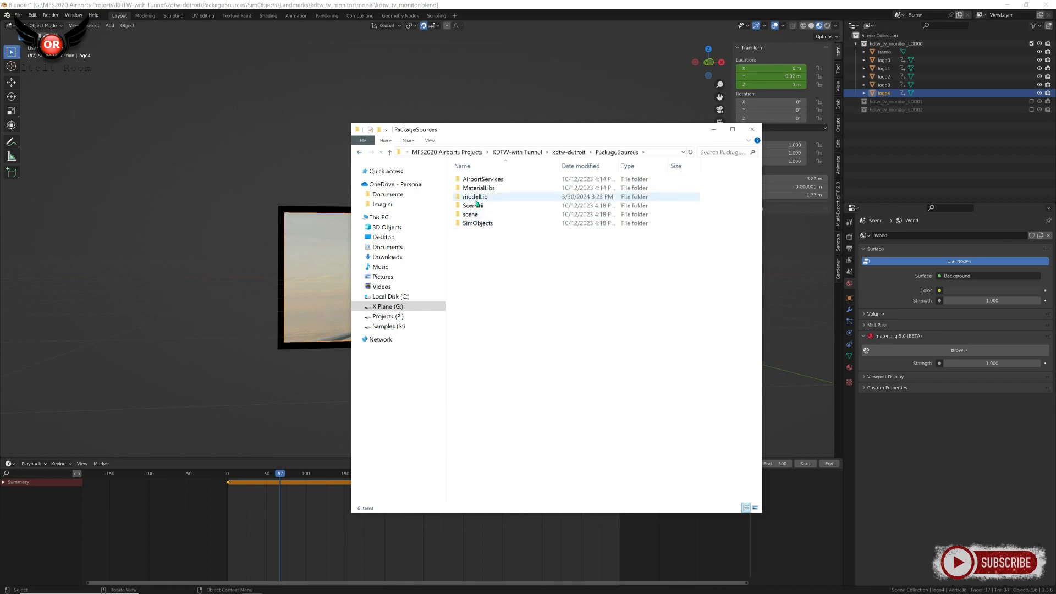
pyautogui.doubleClick(474, 196)
pyautogui.scroll(-3, 526, 322)
pyautogui.scroll(3, 527, 322)
pyautogui.click(360, 152)
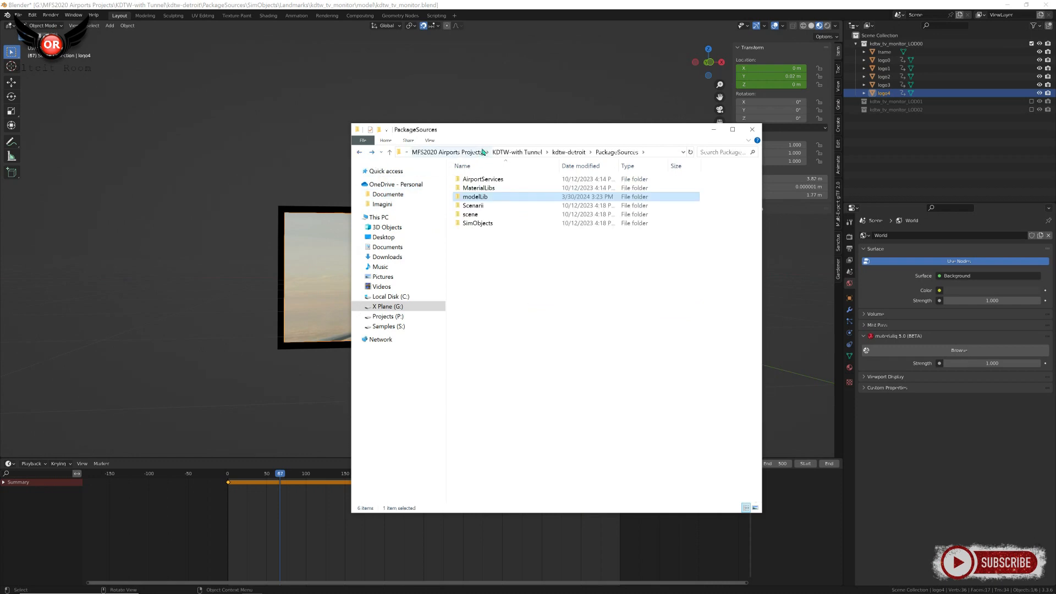
pyautogui.moveTo(508, 133); pyautogui.dragTo(747, 147)
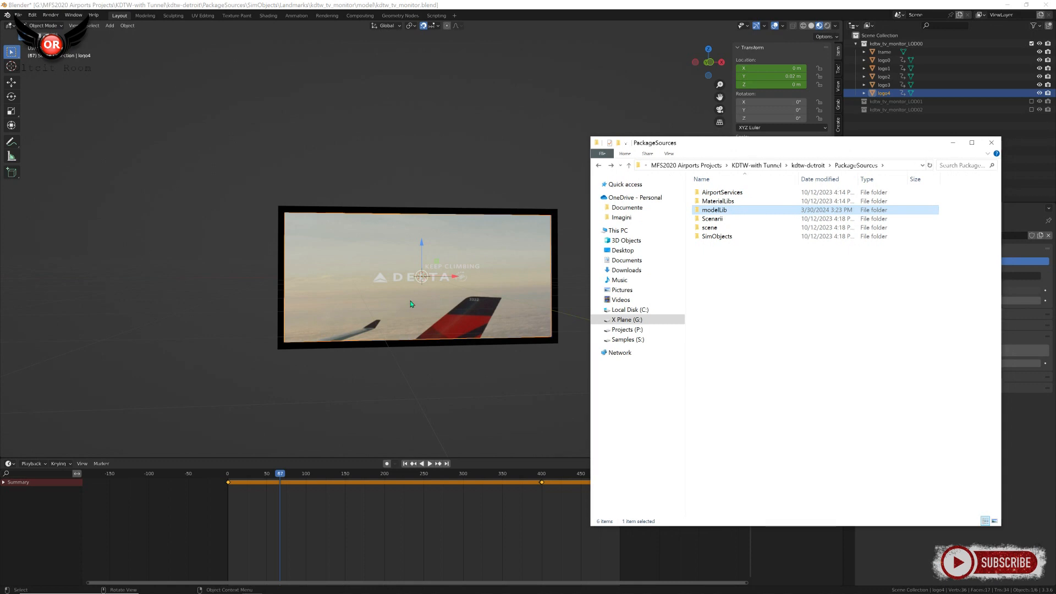
# Step: Open SimObjects > Landmarks > kdtw_tv_monitor > texture.aa and preview its logo0.png image
pyautogui.doubleClick(714, 236)
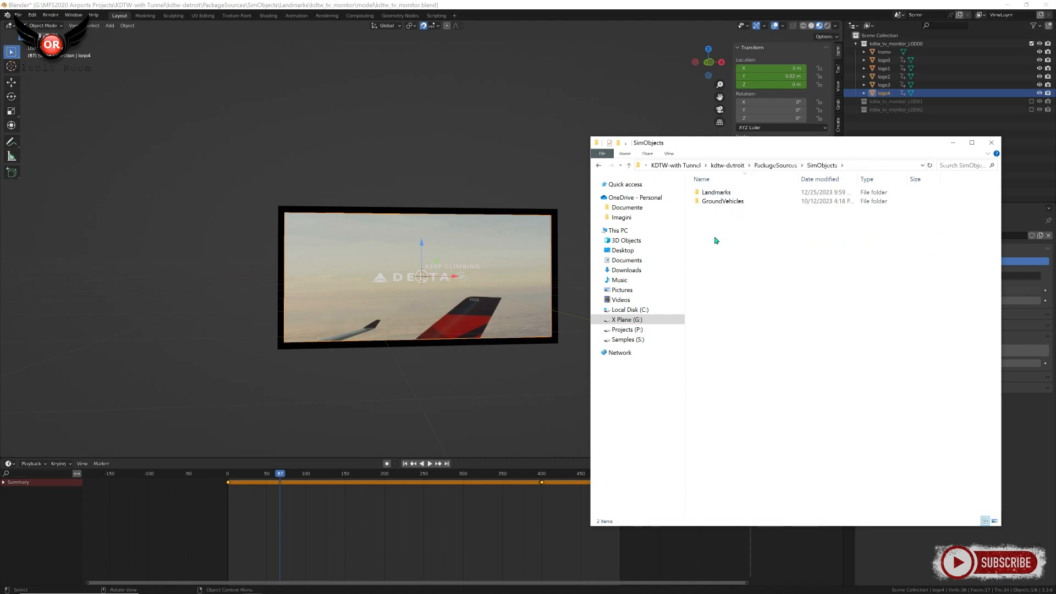
pyautogui.doubleClick(717, 192)
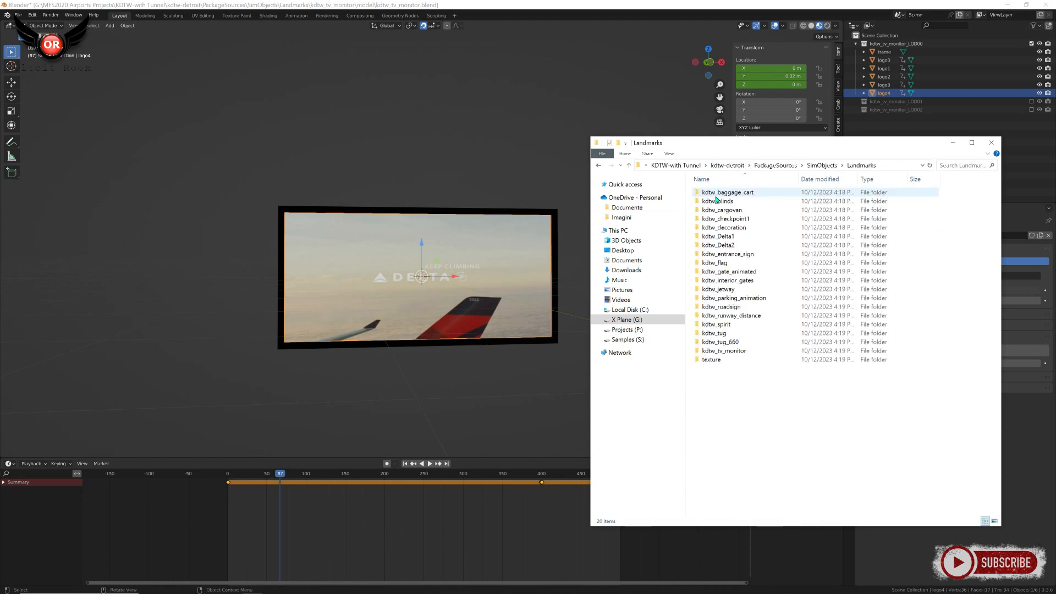
pyautogui.doubleClick(723, 350)
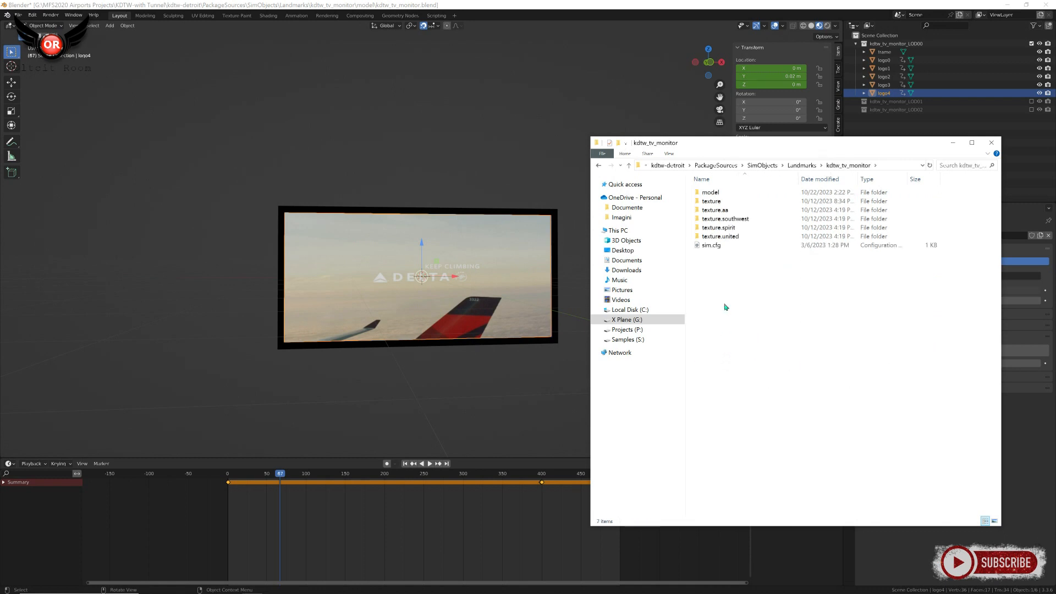
pyautogui.doubleClick(719, 210)
pyautogui.doubleClick(710, 209)
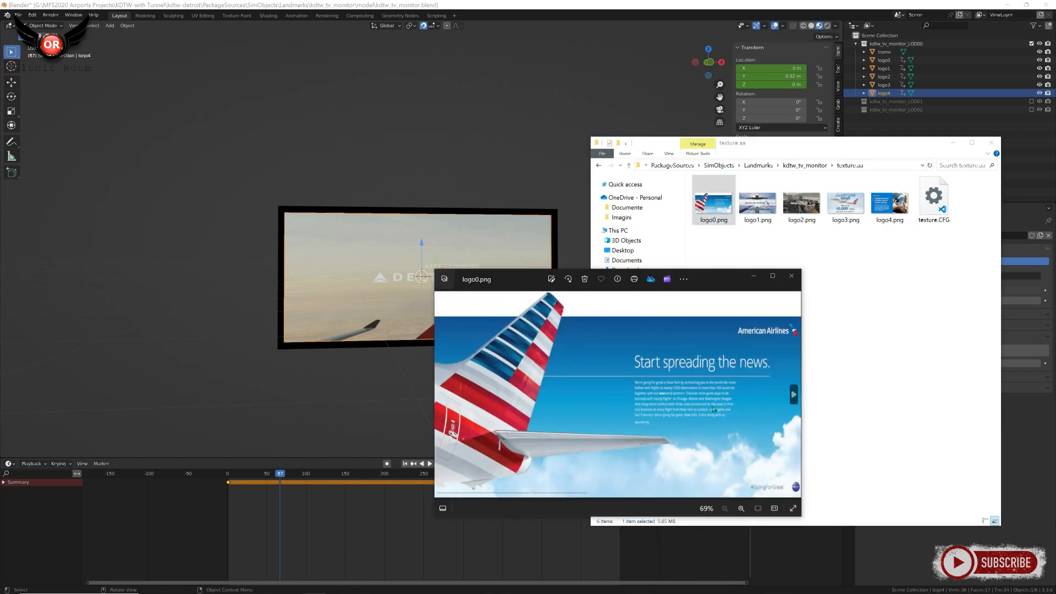
pyautogui.click(791, 276)
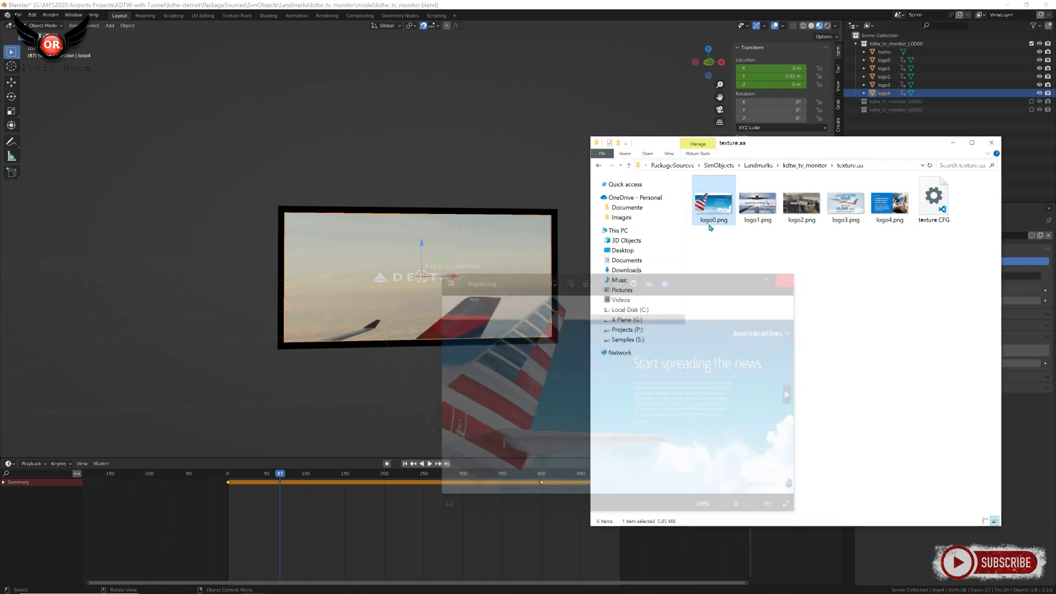
# Step: Preview logo0.png in the texture.southwest folder, close it, and return to the PackageSources folder
pyautogui.click(599, 165)
pyautogui.doubleClick(725, 219)
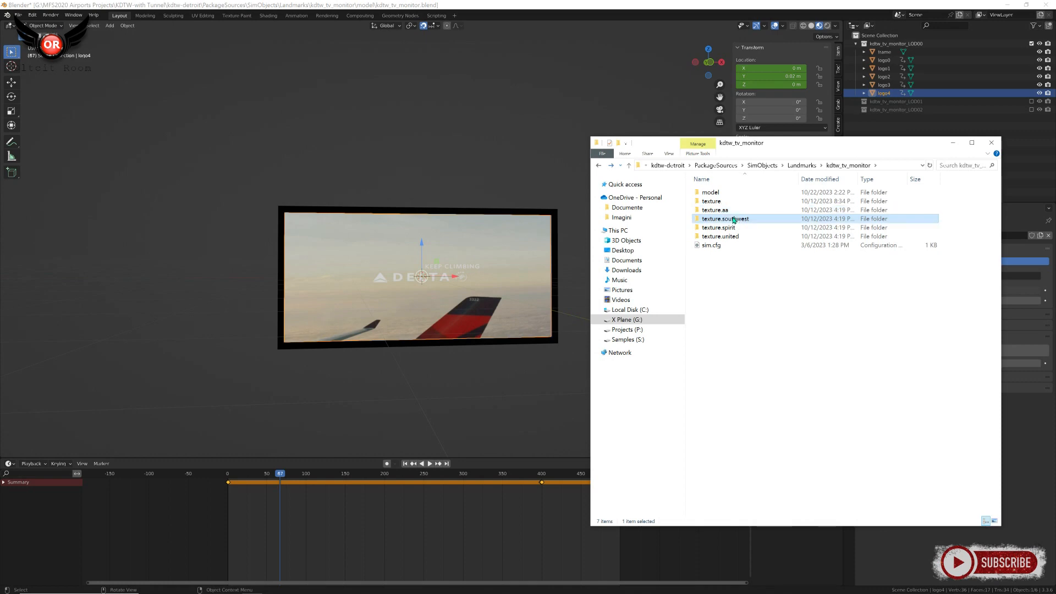
pyautogui.doubleClick(721, 207)
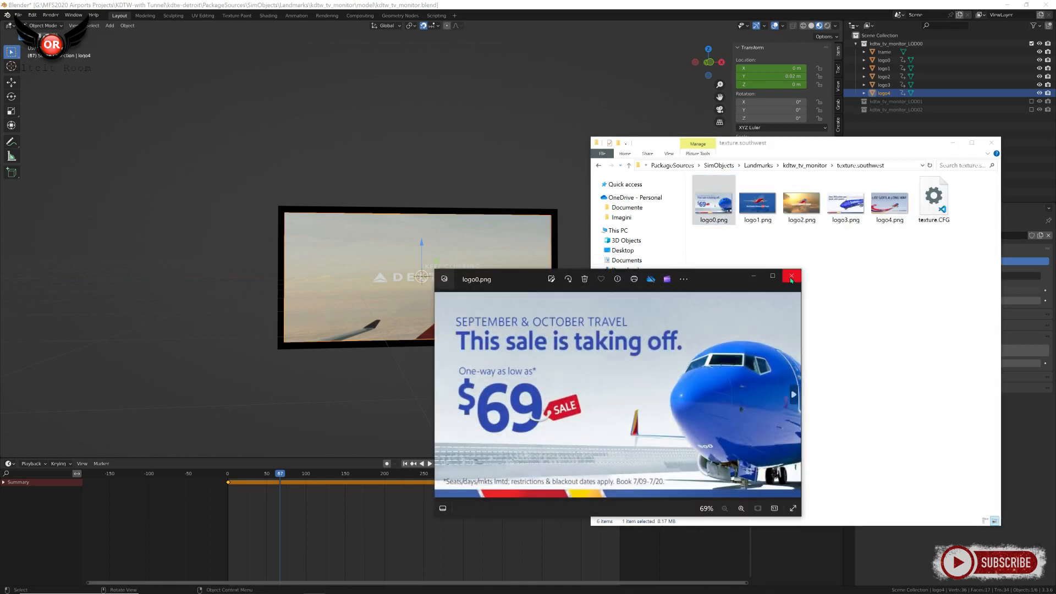
pyautogui.click(792, 276)
pyautogui.click(599, 166)
pyautogui.click(599, 166)
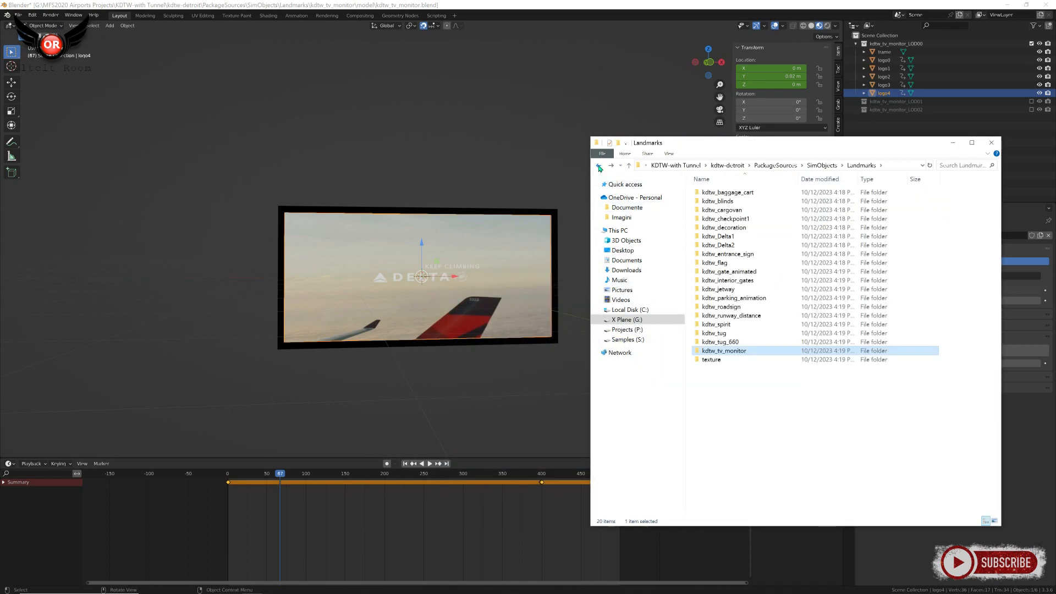
pyautogui.click(598, 166)
pyautogui.click(599, 166)
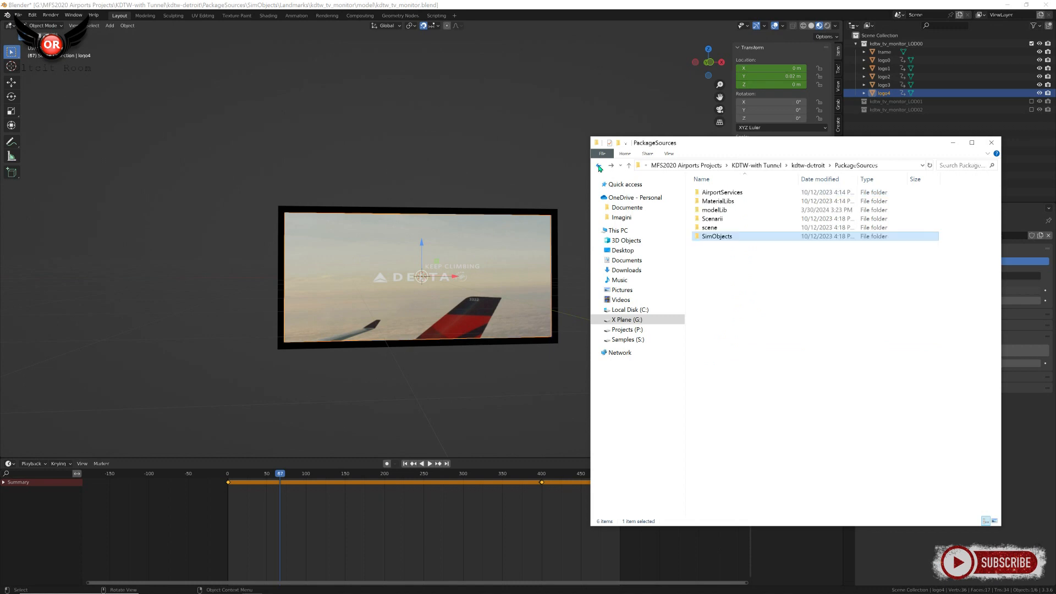
# Step: Browse from PackageSources through SimObjects, Landmarks and kdtw_tv_monitor to the monitor's model folder
pyautogui.doubleClick(719, 237)
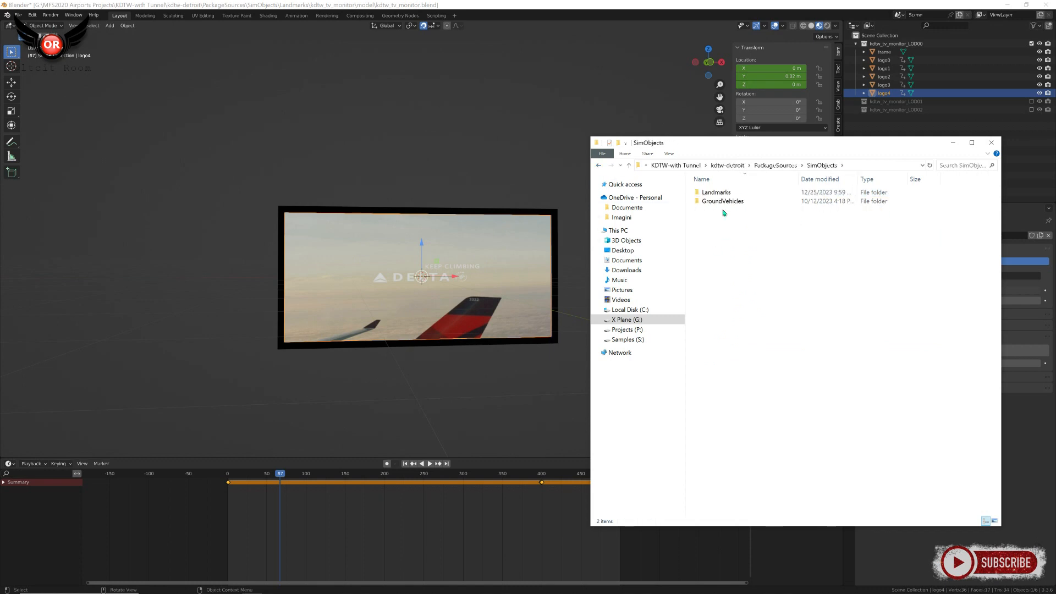
pyautogui.doubleClick(720, 193)
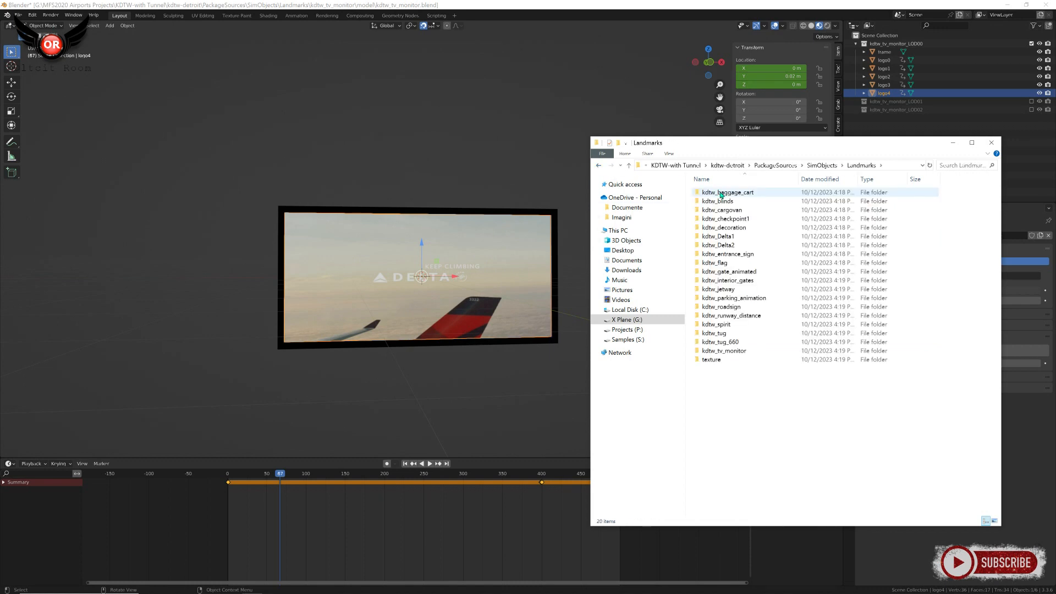
pyautogui.doubleClick(721, 351)
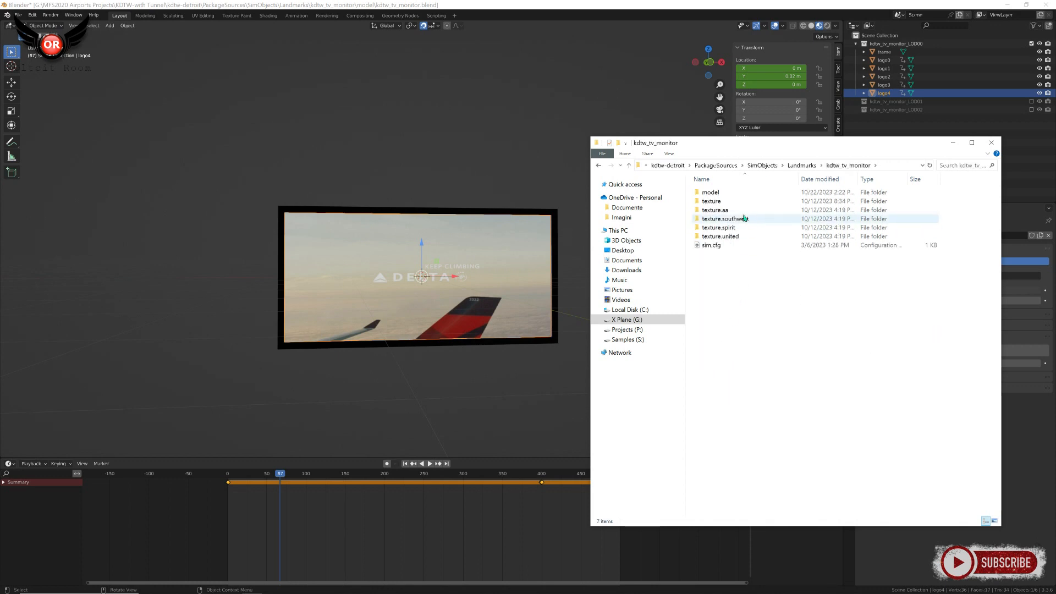
pyautogui.doubleClick(711, 193)
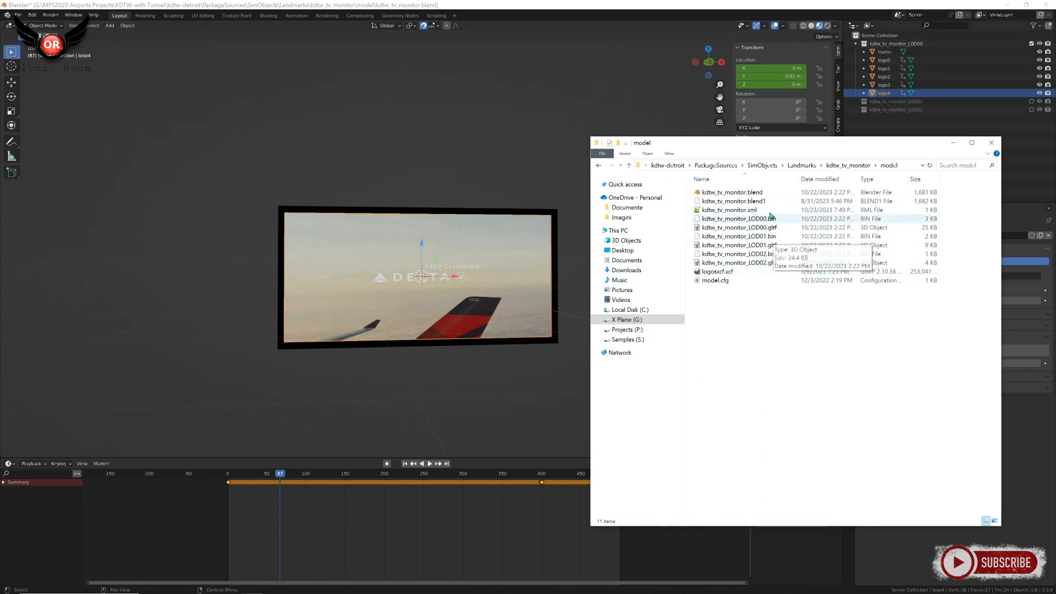
# Step: Open kdtw_tv_monitor.xml in Notepad++ and examine its LOD entries
pyautogui.click(733, 210)
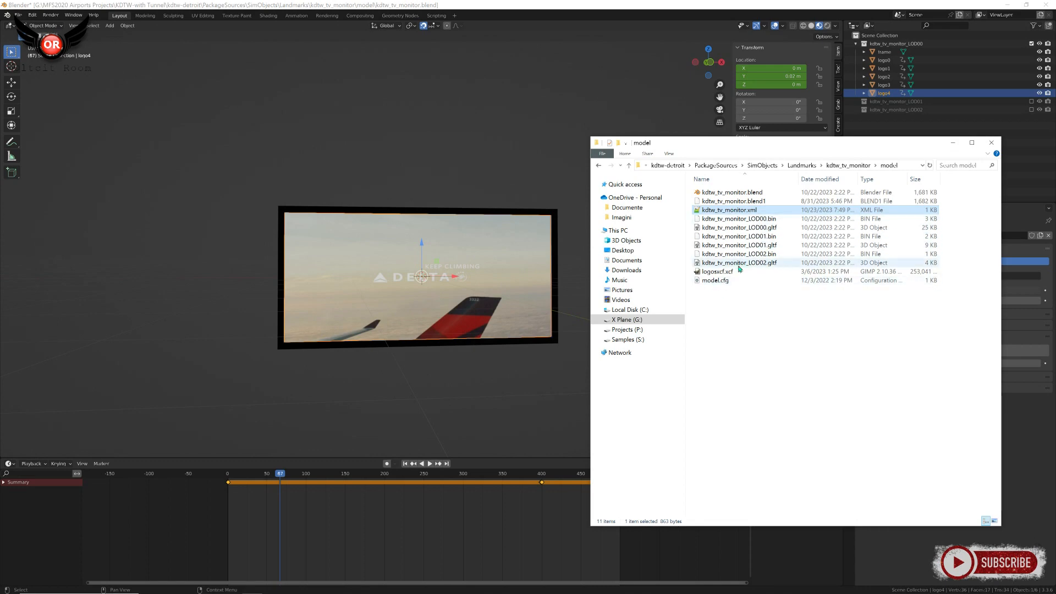
pyautogui.rightClick(735, 210)
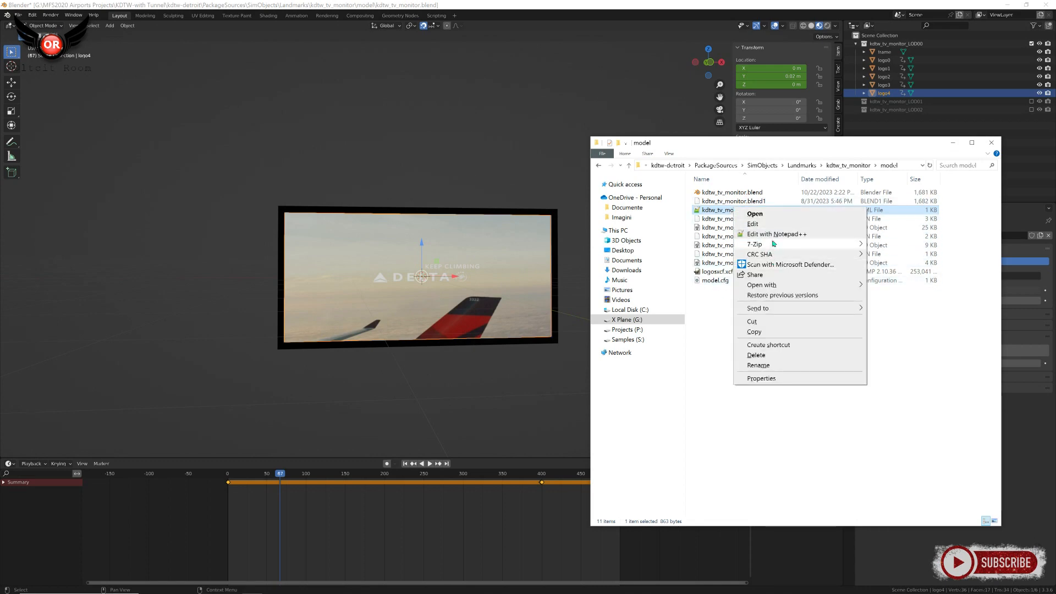
pyautogui.click(776, 233)
pyautogui.moveTo(656, 76); pyautogui.dragTo(729, 90)
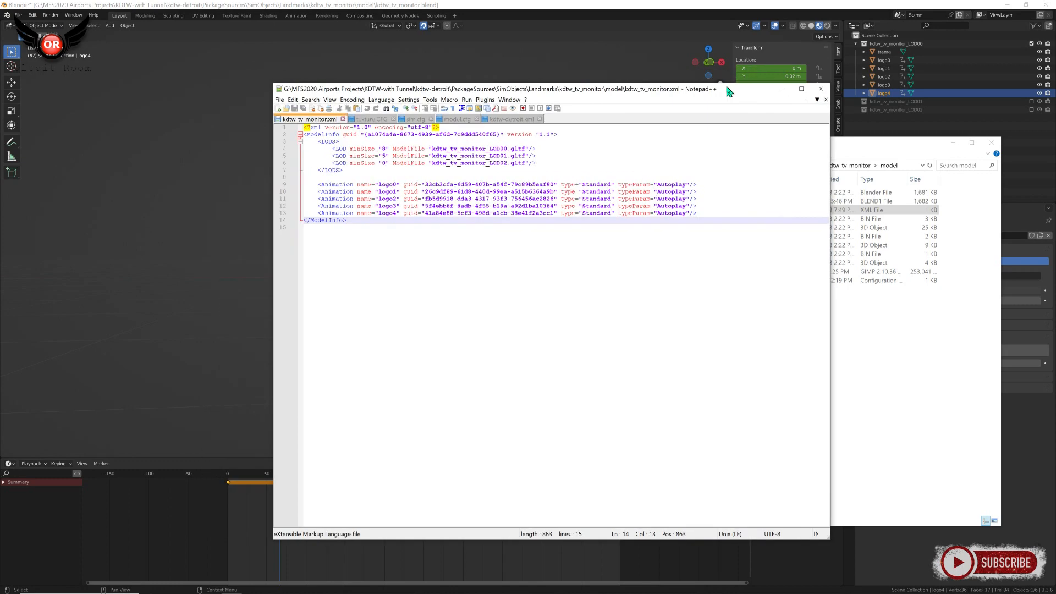
pyautogui.click(598, 163)
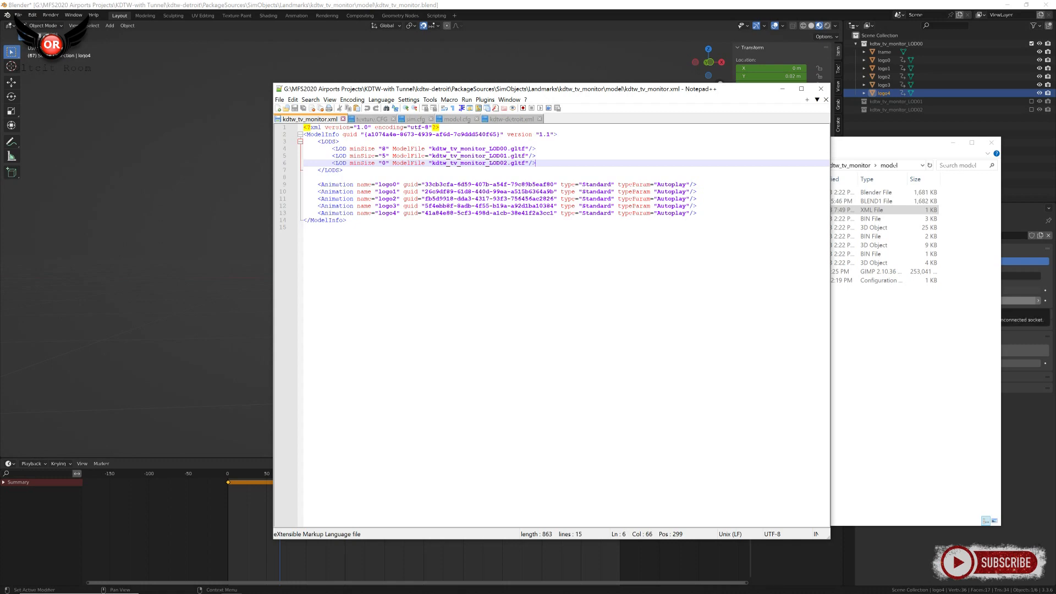
# Step: Switch to the browser, generate one new hyphenated GUID on guidgenerator.com, and move the browser out of the way
pyautogui.hotkey('alt', 'Tab')
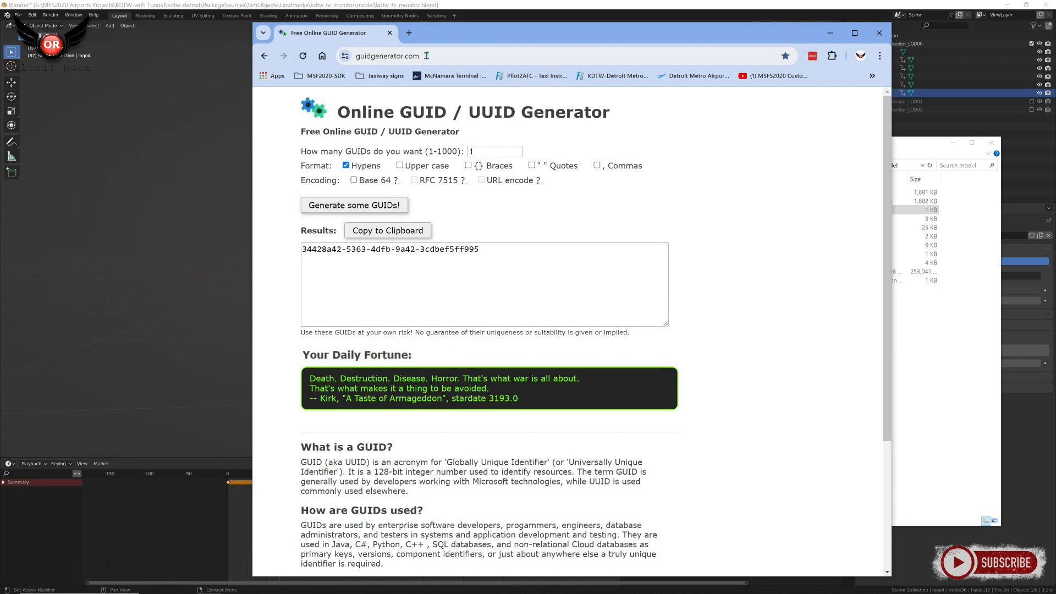
pyautogui.click(263, 56)
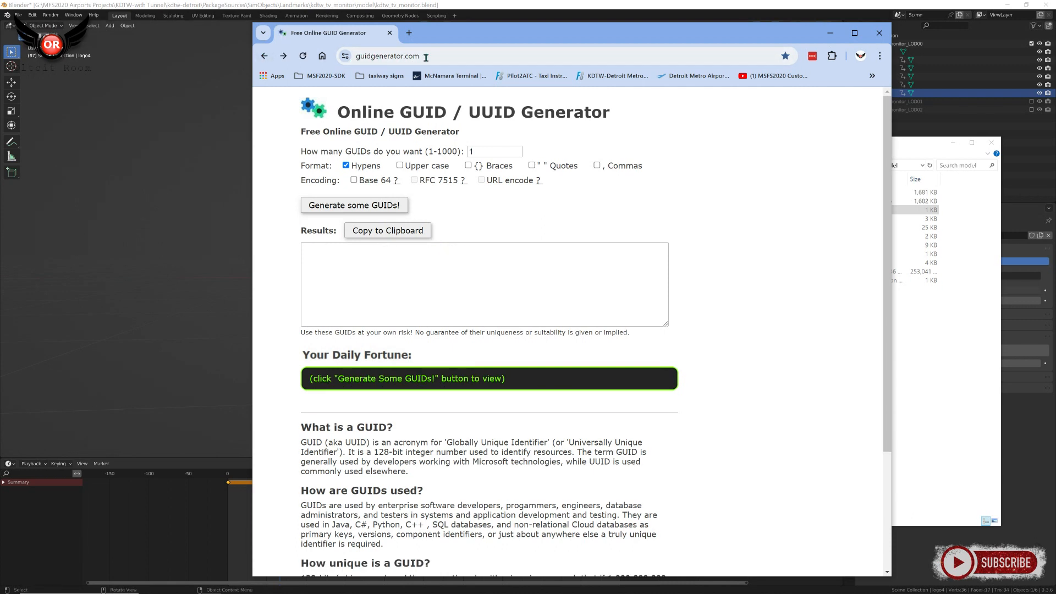
pyautogui.click(347, 206)
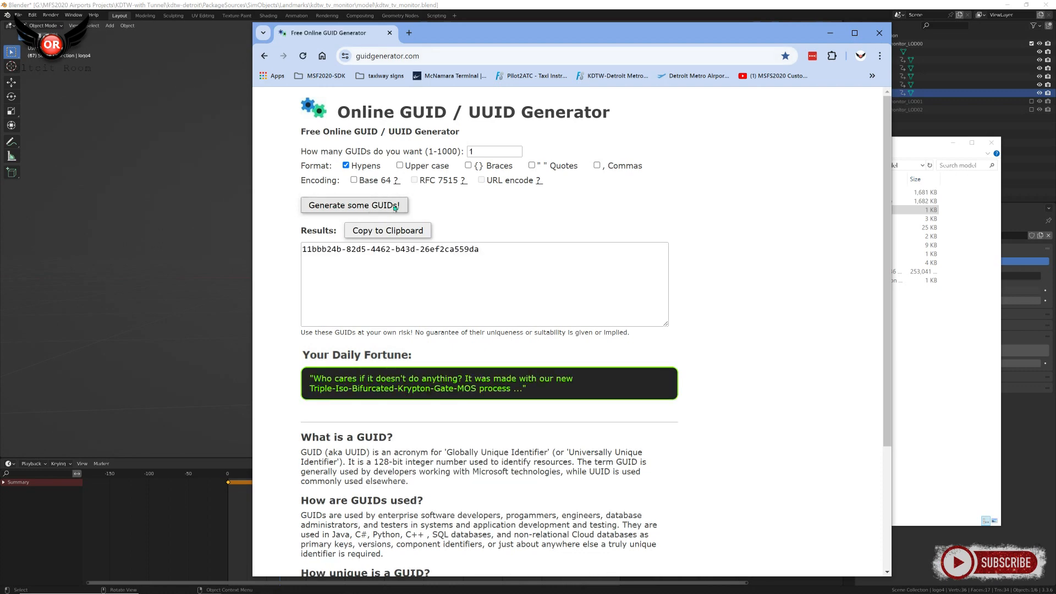
pyautogui.moveTo(589, 38); pyautogui.dragTo(1055, 43)
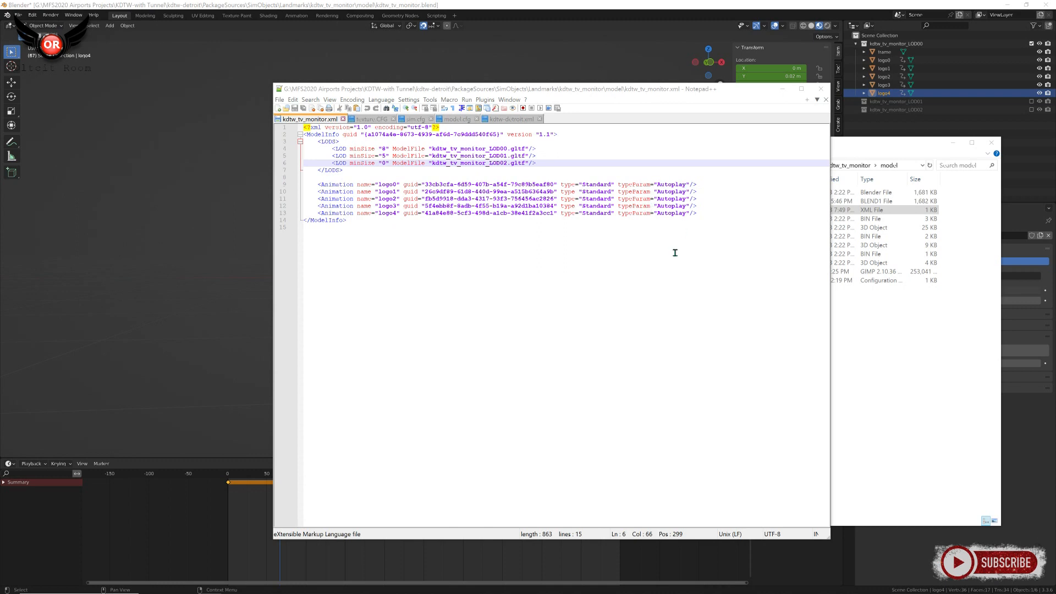
# Step: Review the LOD lines and the logo0 to logo4 Animation lines in kdtw_tv_monitor.xml, then close Notepad++ and return to the model folder
pyautogui.moveTo(330, 147); pyautogui.dragTo(583, 165)
pyautogui.click(583, 165)
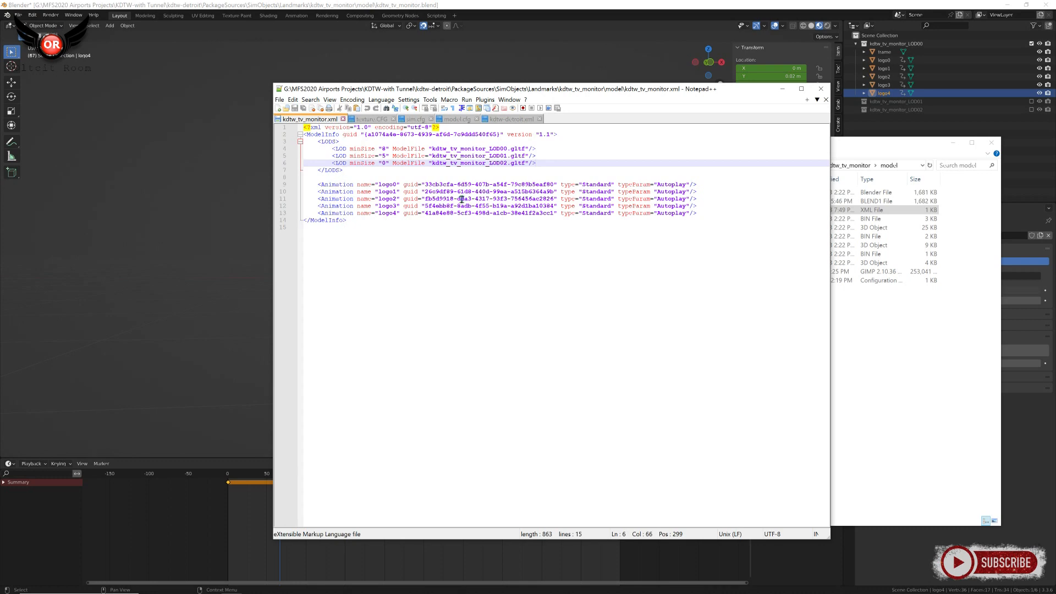
pyautogui.moveTo(565, 91); pyautogui.dragTo(460, 85)
pyautogui.moveTo(584, 88); pyautogui.dragTo(633, 90)
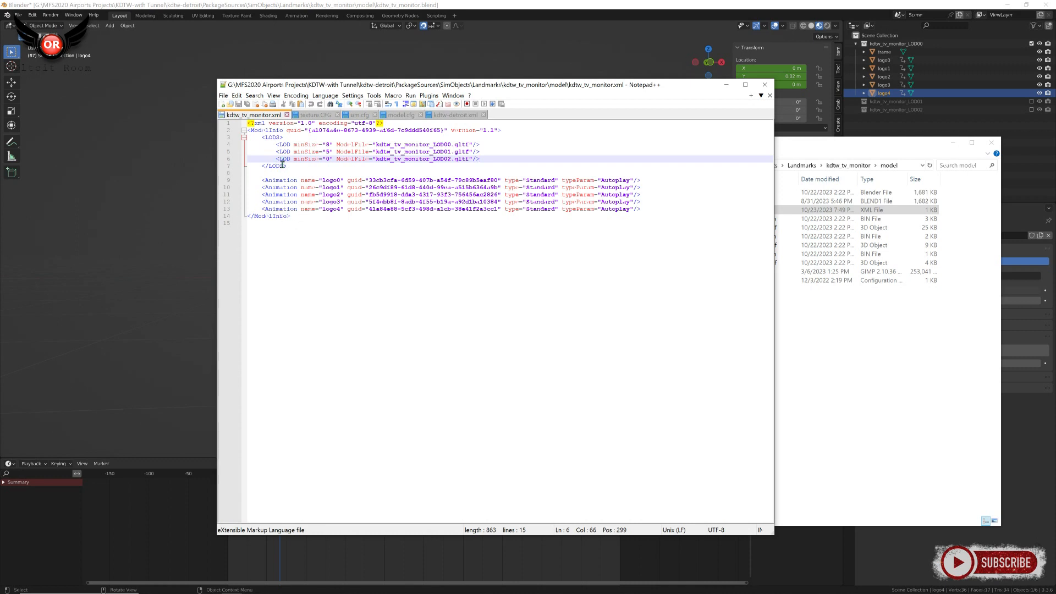
pyautogui.moveTo(262, 180); pyautogui.dragTo(662, 209)
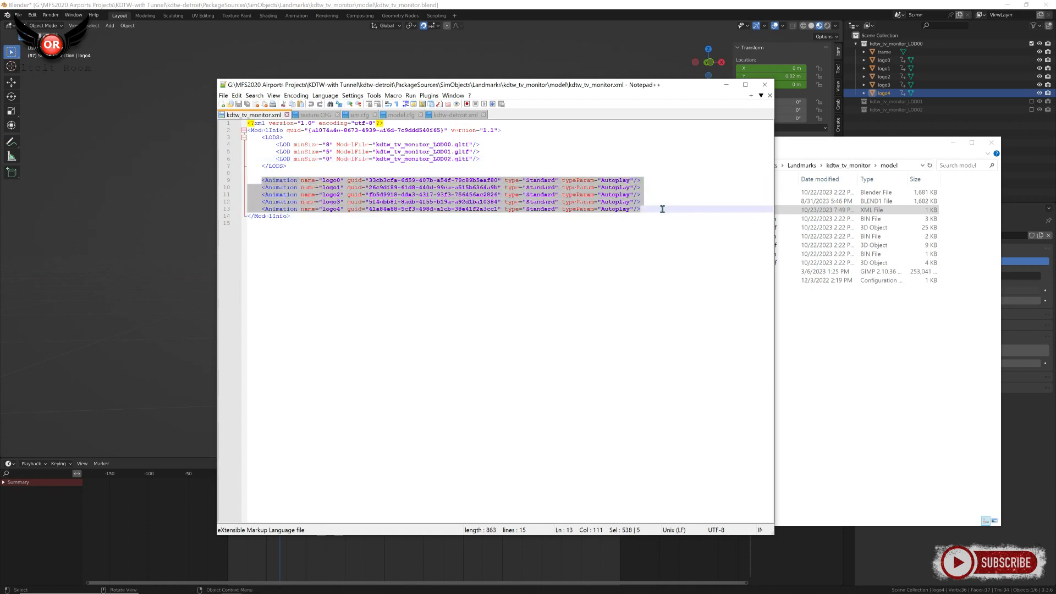
pyautogui.click(337, 284)
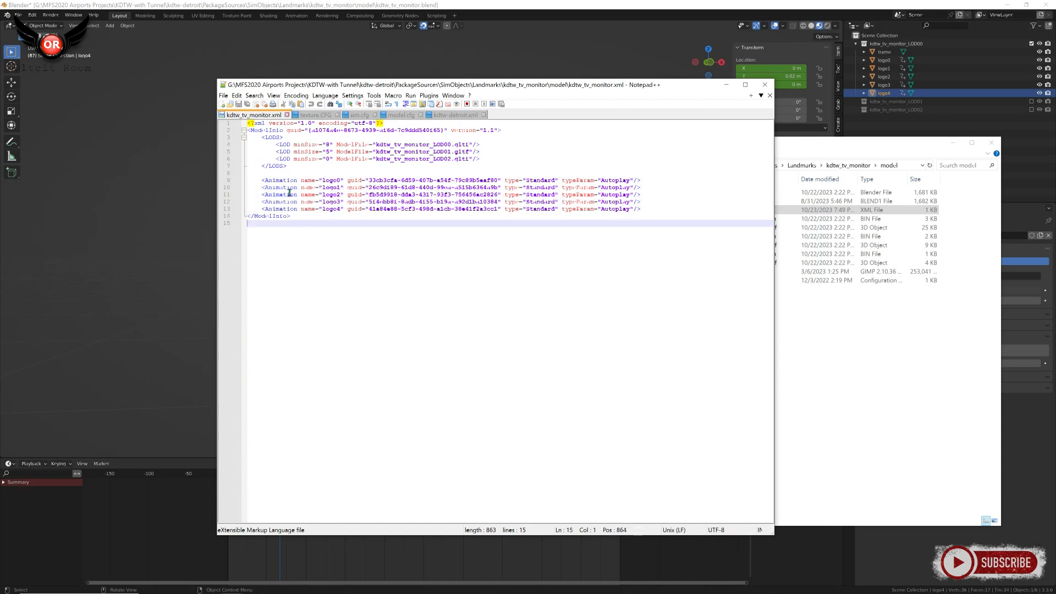
pyautogui.click(766, 86)
pyautogui.moveTo(721, 144); pyautogui.dragTo(487, 106)
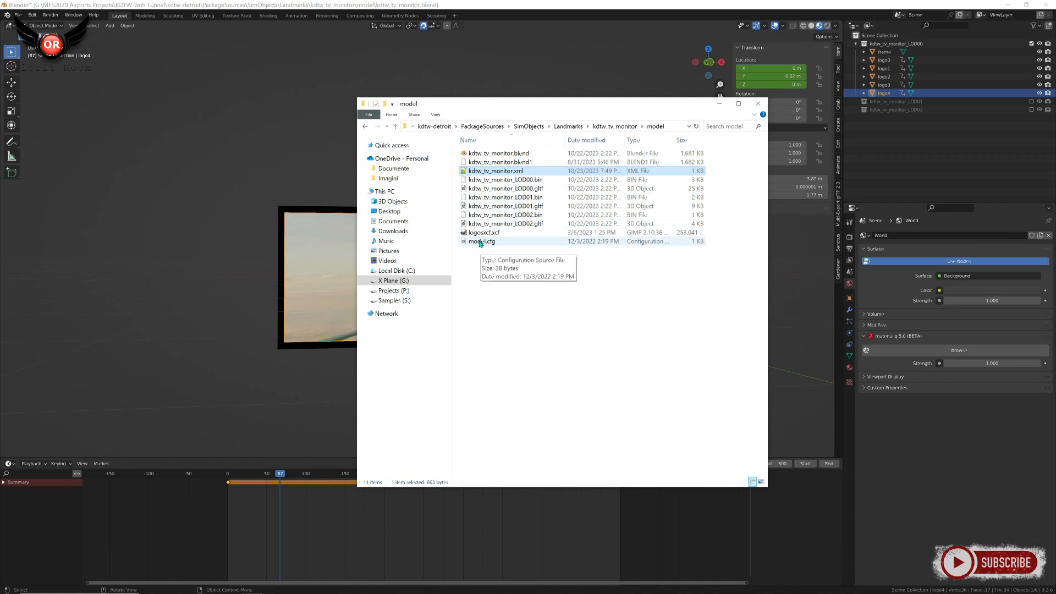
# Step: Open model.cfg in Notepad++, examine its normal=kdtw_tv_monitor.xml entry, and close the editor
pyautogui.rightClick(480, 242)
pyautogui.click(517, 257)
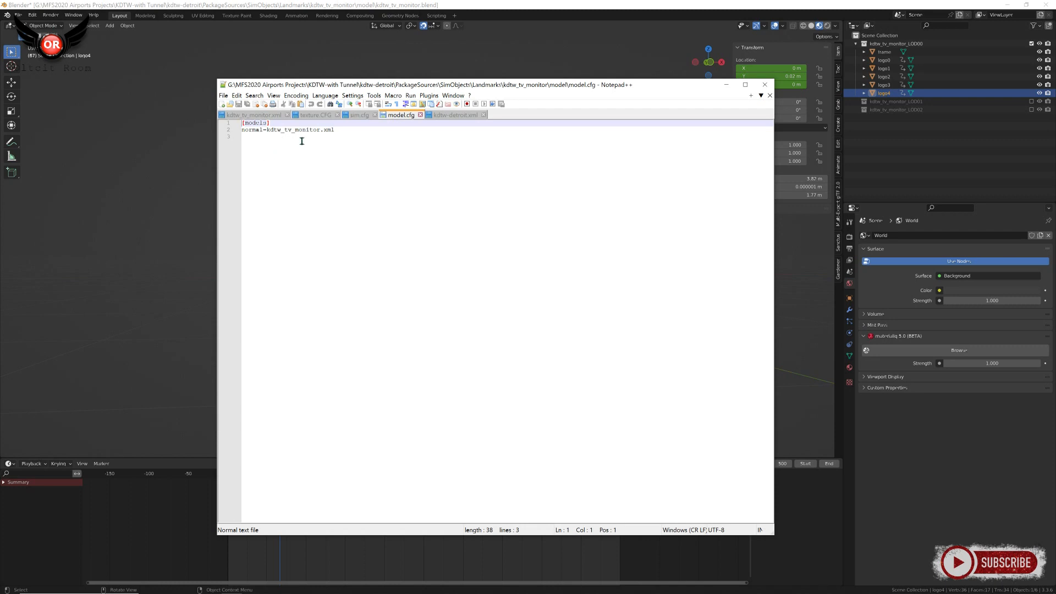
pyautogui.moveTo(336, 130); pyautogui.dragTo(323, 137)
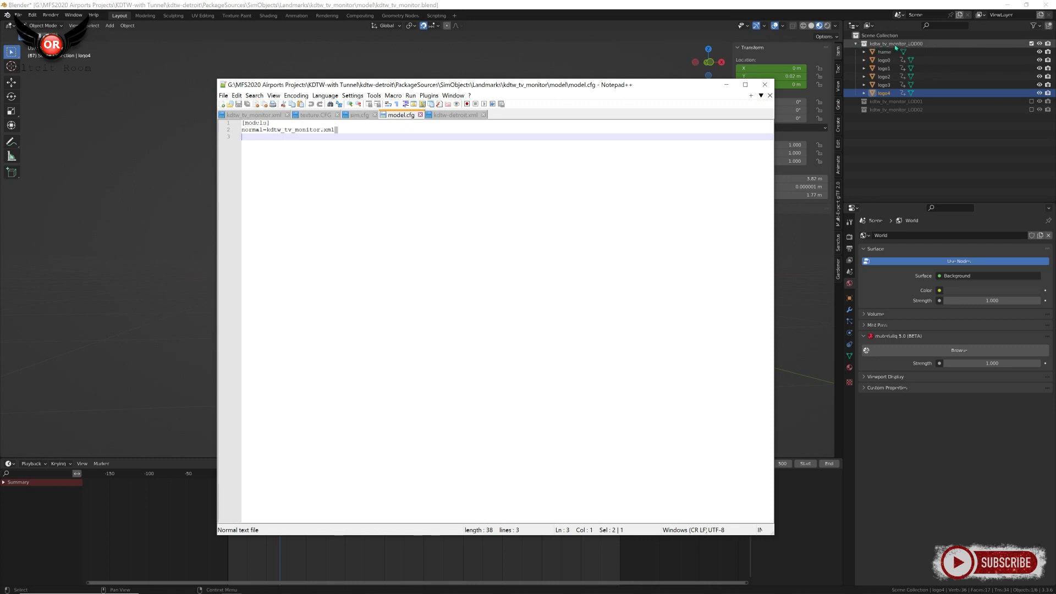
pyautogui.click(340, 131)
pyautogui.moveTo(525, 87); pyautogui.dragTo(556, 108)
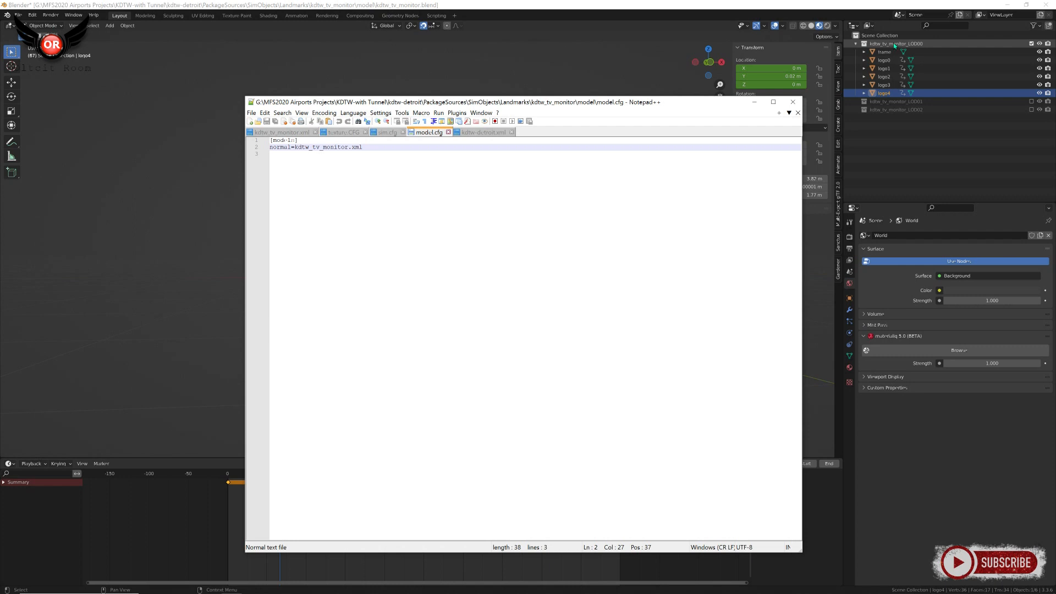
pyautogui.click(793, 102)
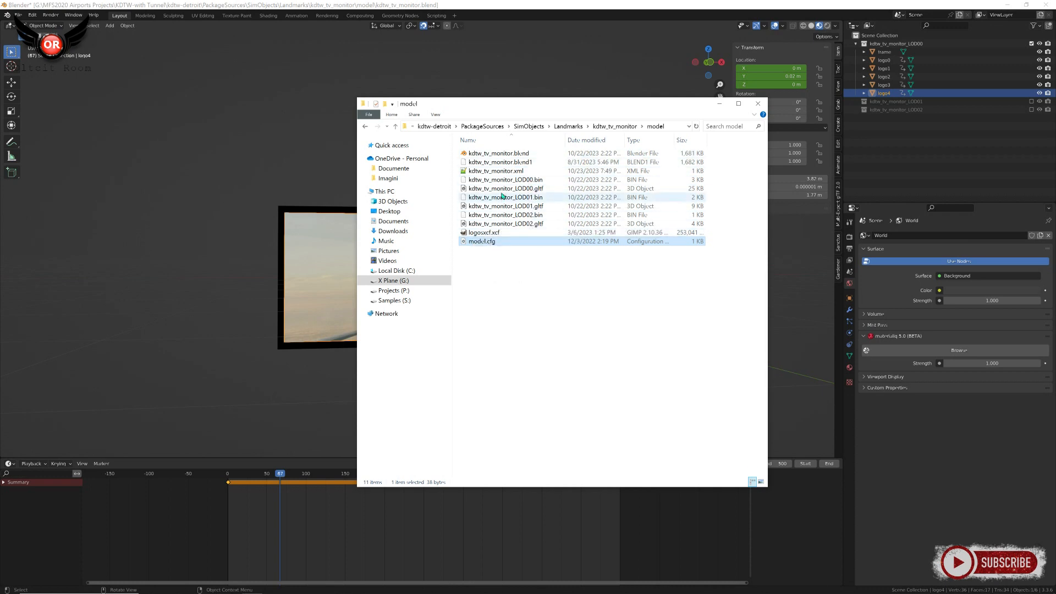
# Step: Go to the monitor's texture folder and look through the images logo0.png to logo4.png
pyautogui.click(363, 127)
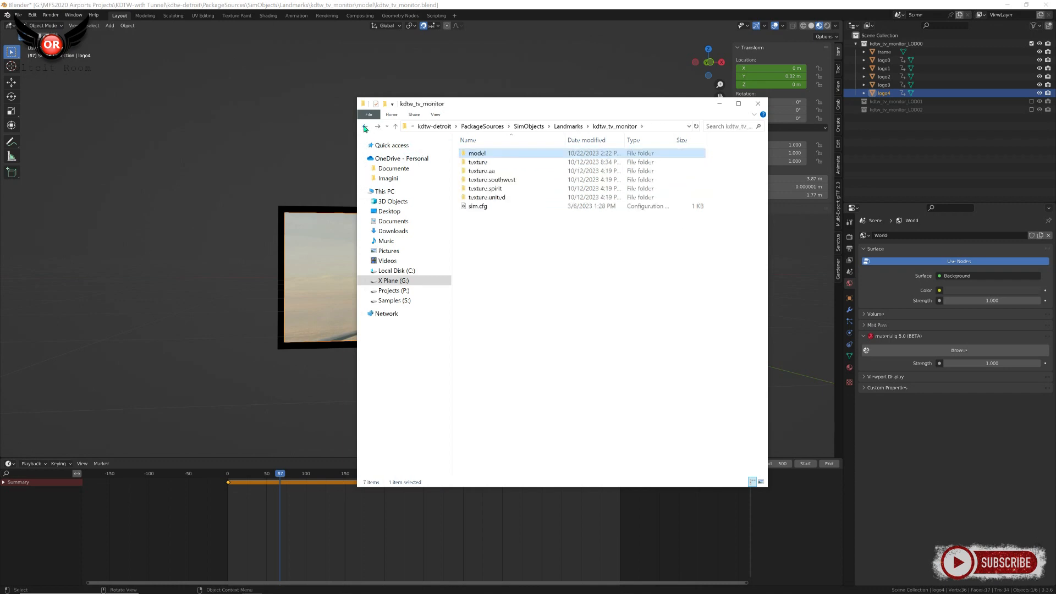
pyautogui.doubleClick(480, 163)
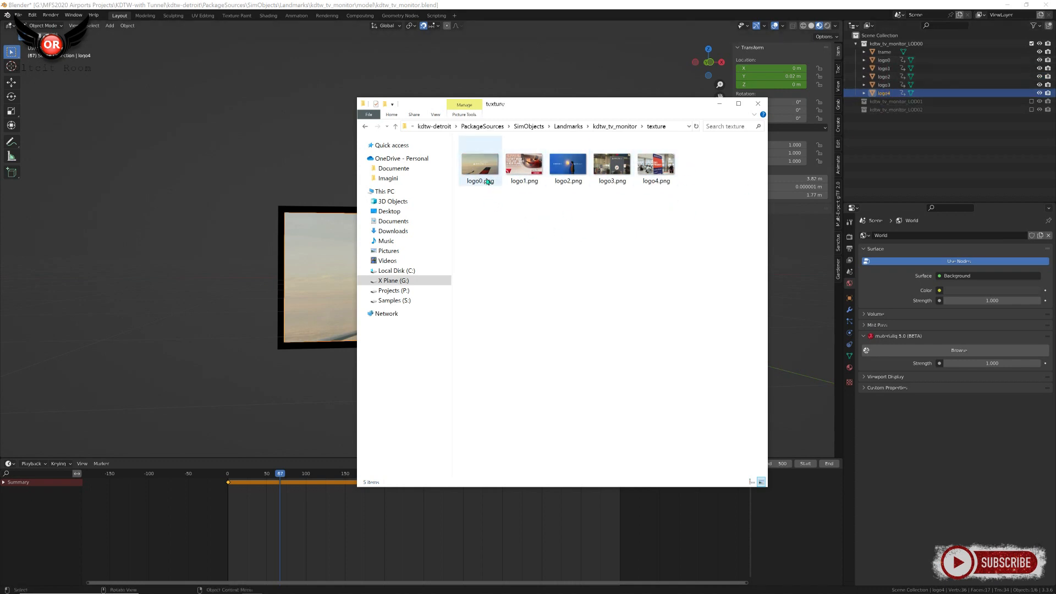
pyautogui.click(480, 164)
pyautogui.click(523, 164)
pyautogui.click(568, 164)
pyautogui.click(618, 168)
pyautogui.click(655, 164)
pyautogui.click(480, 164)
pyautogui.click(524, 164)
pyautogui.click(660, 164)
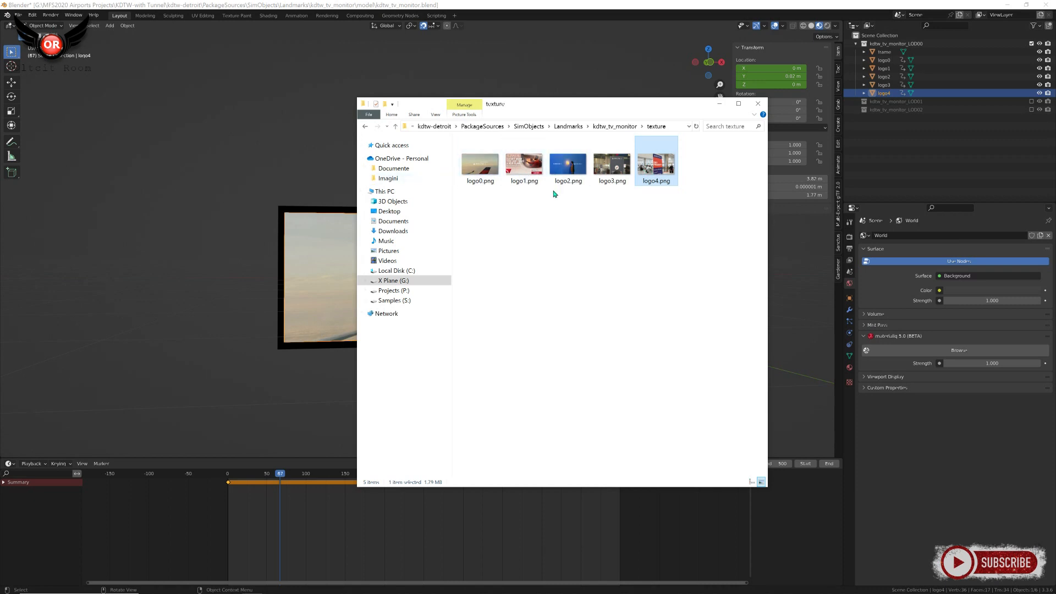
# Step: Check the image details in logo0.png's properties, then return to the kdtw_tv_monitor folder
pyautogui.rightClick(474, 170)
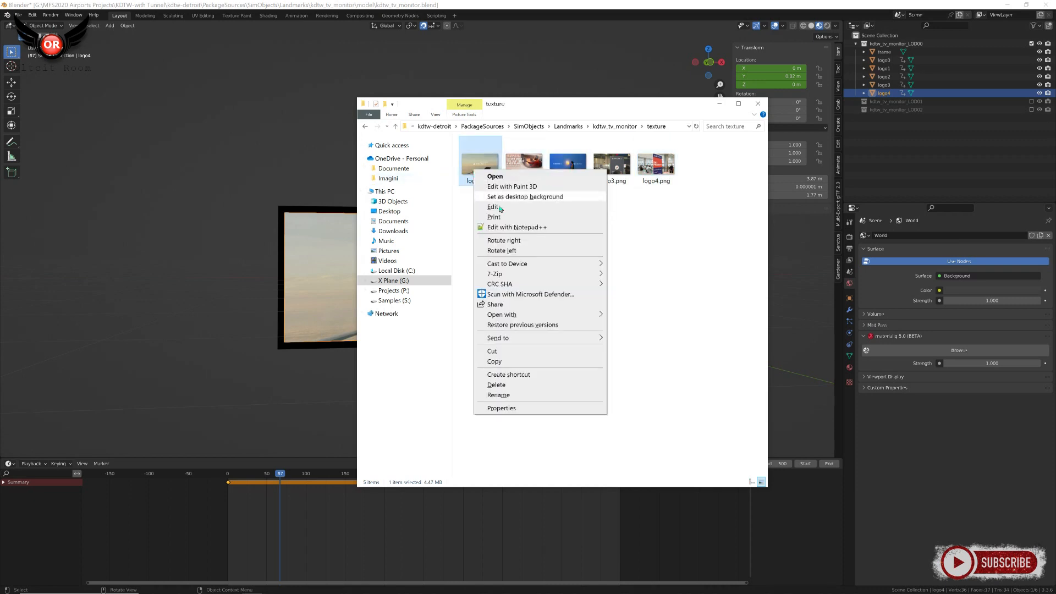
pyautogui.click(514, 407)
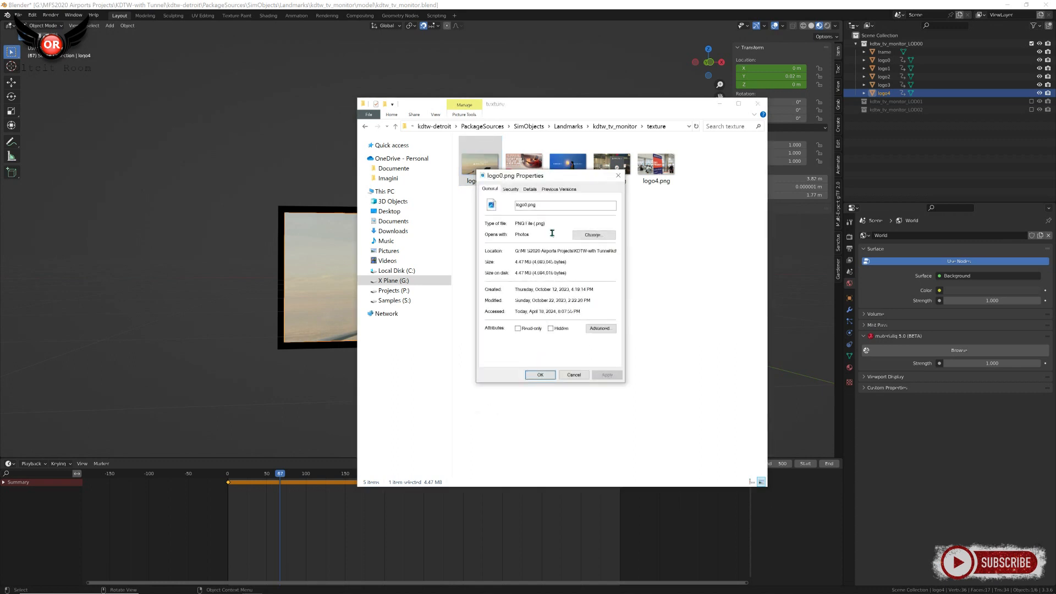
pyautogui.click(530, 189)
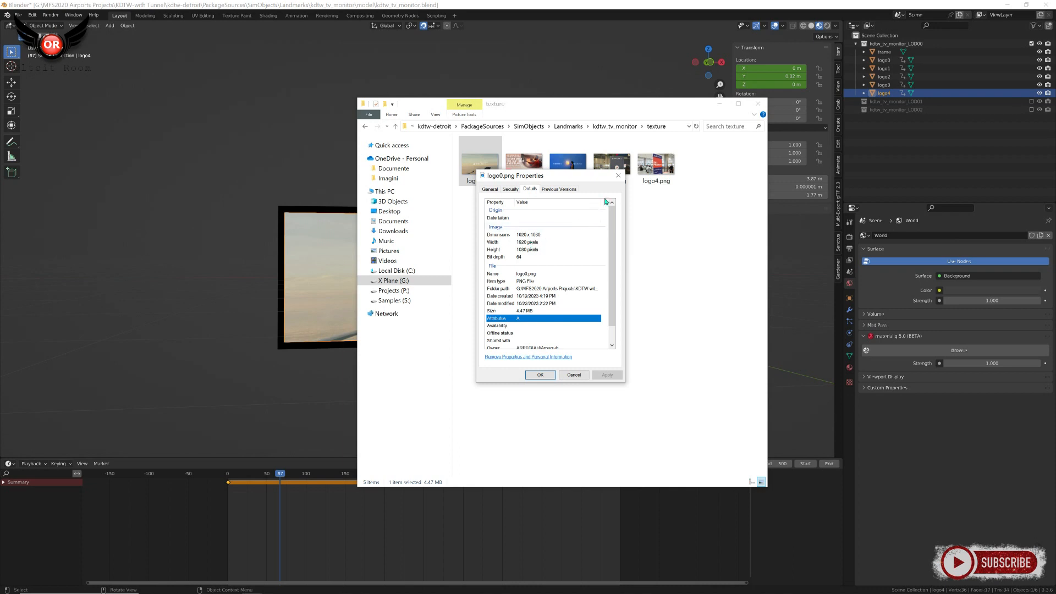
pyautogui.click(573, 374)
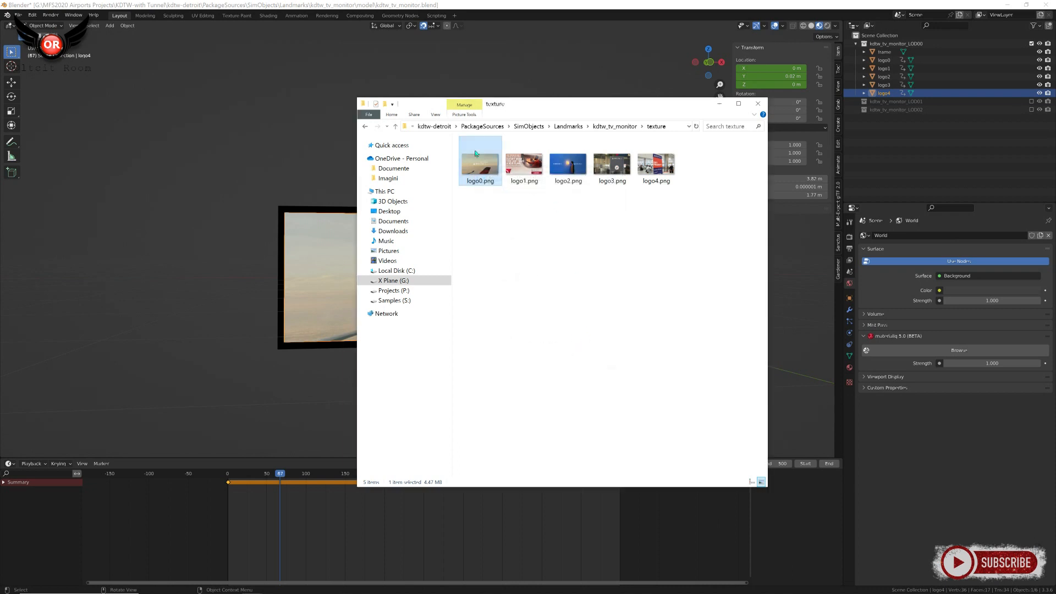
pyautogui.click(365, 127)
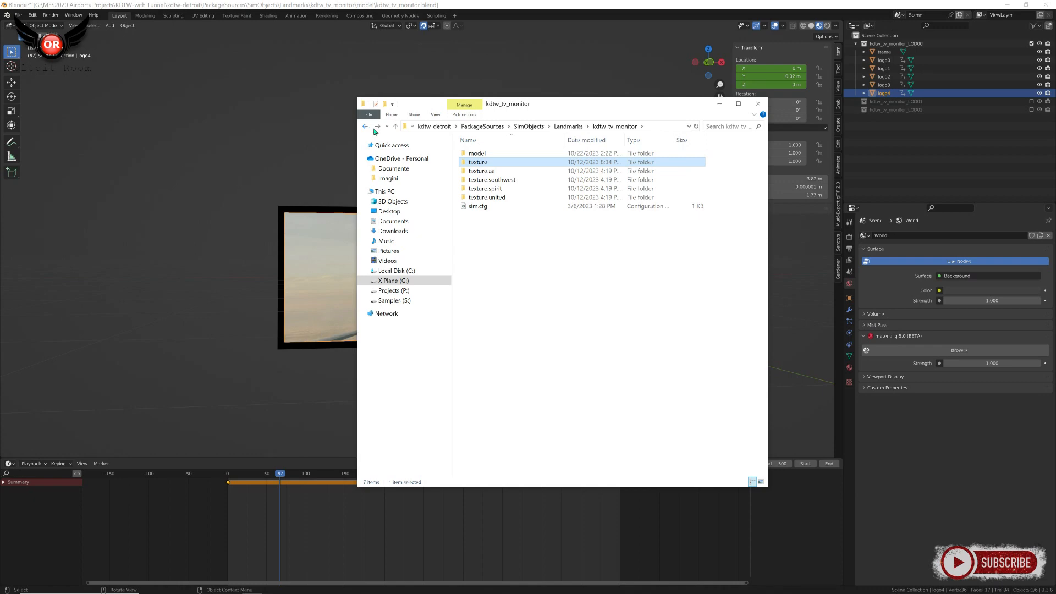
# Step: Move the folder window clear of the monitor model and review logo0.png to logo4.png in texture.aa
pyautogui.moveTo(560, 111); pyautogui.dragTo(768, 119)
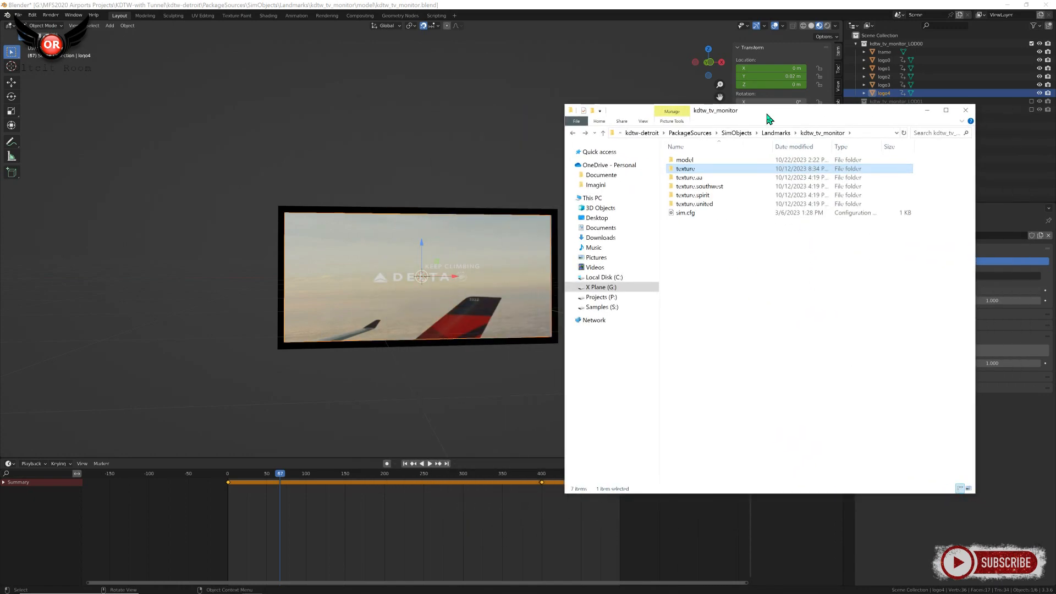
pyautogui.click(700, 180)
pyautogui.doubleClick(701, 180)
pyautogui.moveTo(680, 226); pyautogui.dragTo(882, 171)
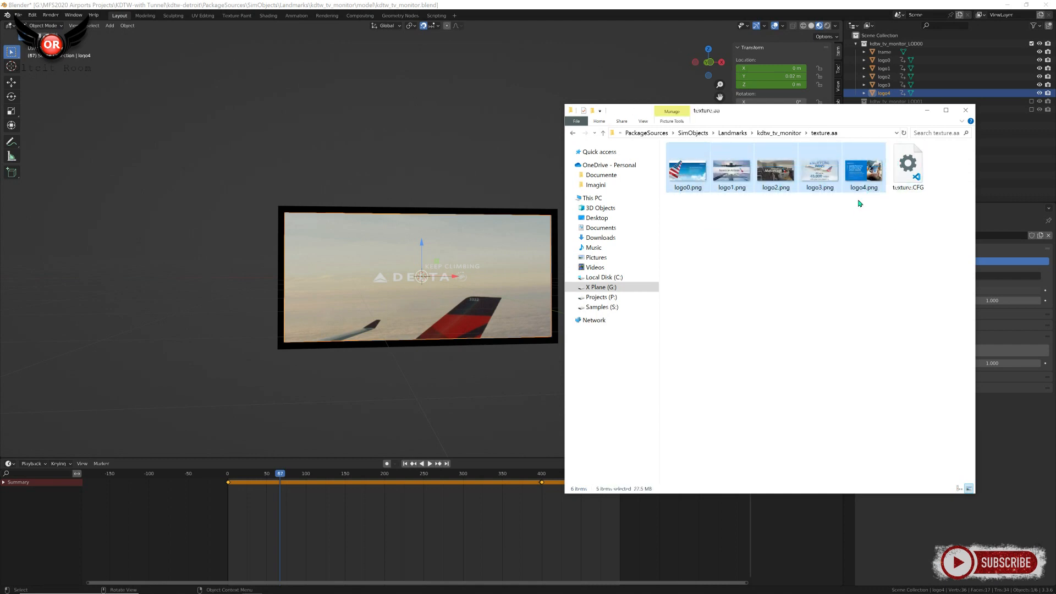
pyautogui.click(694, 187)
pyautogui.press('Right')
pyautogui.press('Right')
pyautogui.press('Right')
pyautogui.press('Right')
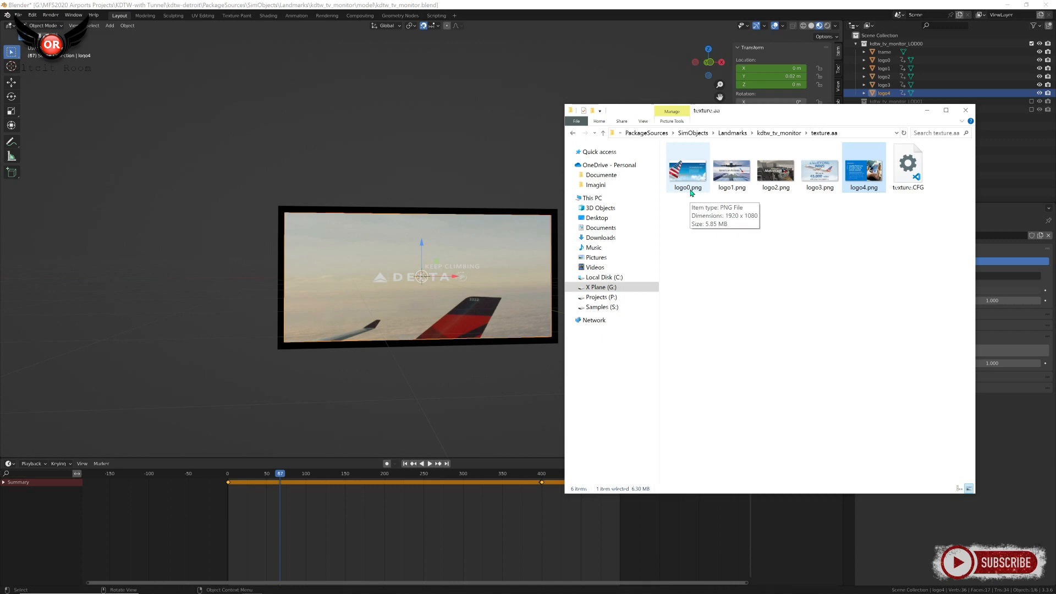
pyautogui.press('BackSpace')
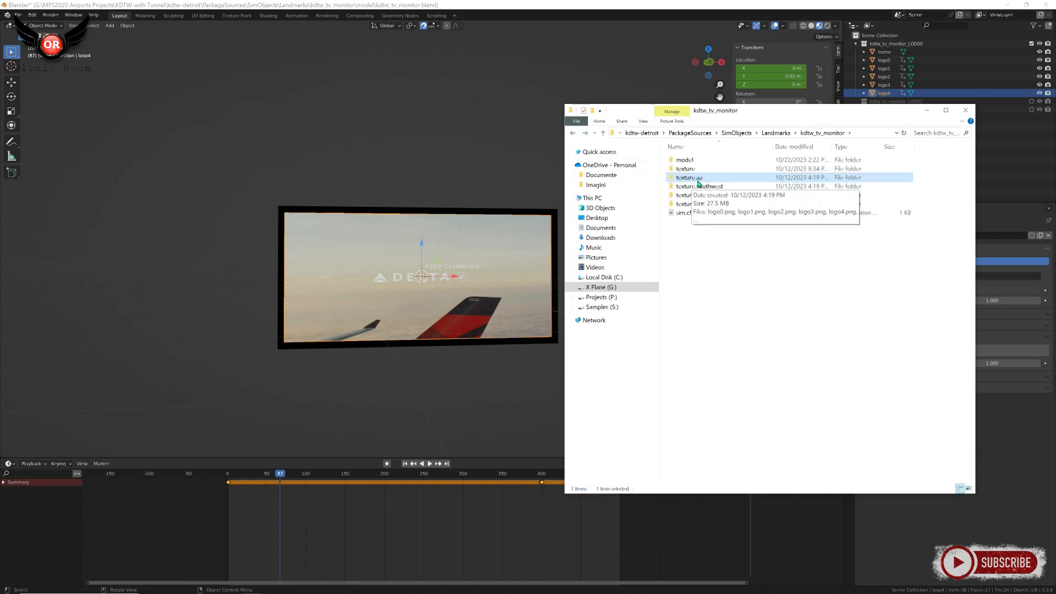
# Step: Open texture.CFG from texture.aa in Notepad++, examine its fallback line, and return to the kdtw_tv_monitor folder
pyautogui.doubleClick(699, 179)
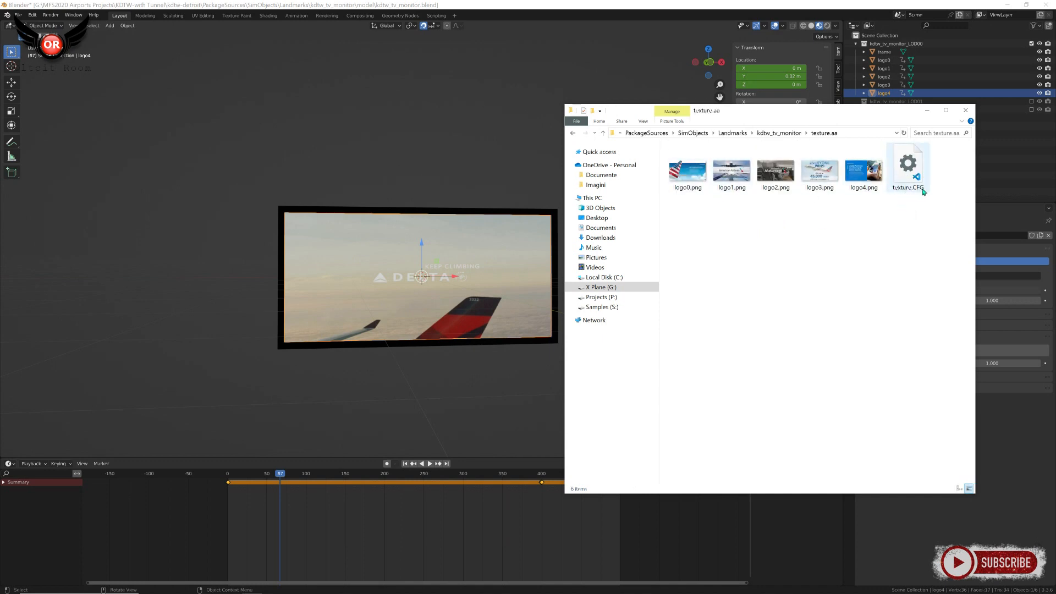
pyautogui.rightClick(910, 178)
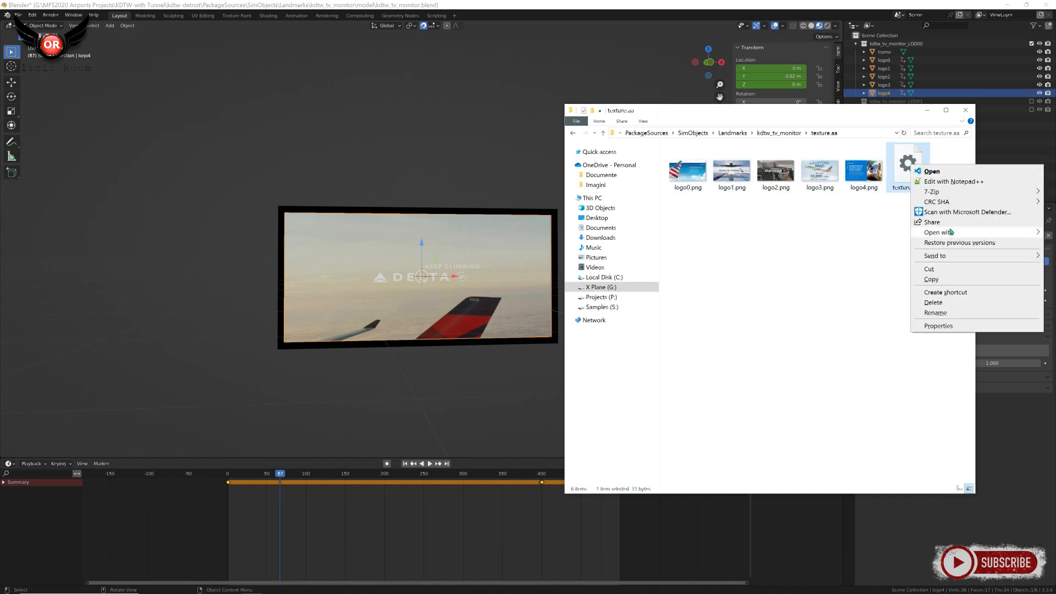
pyautogui.click(924, 183)
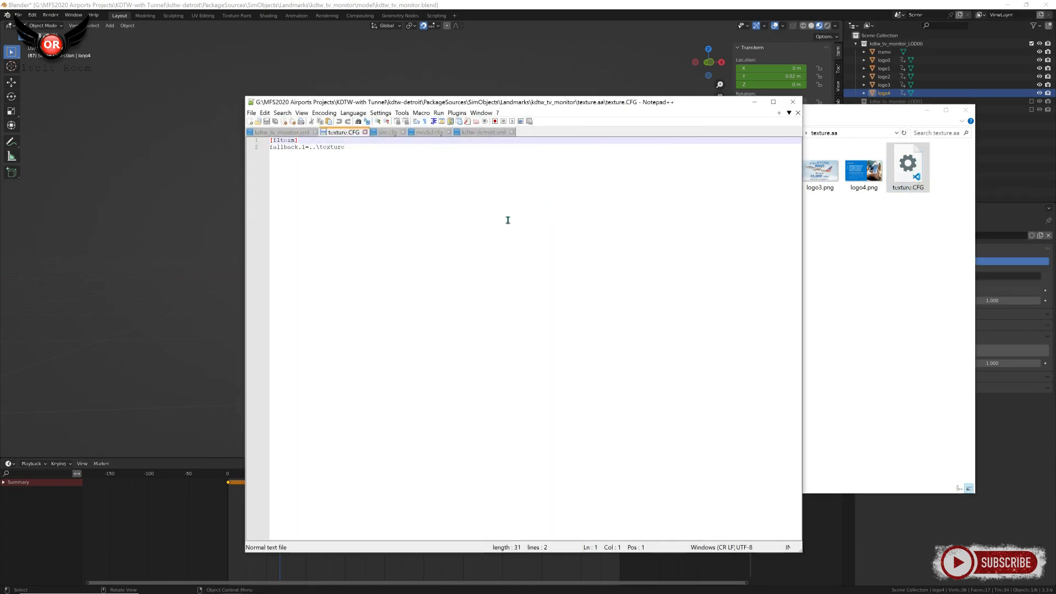
pyautogui.click(354, 146)
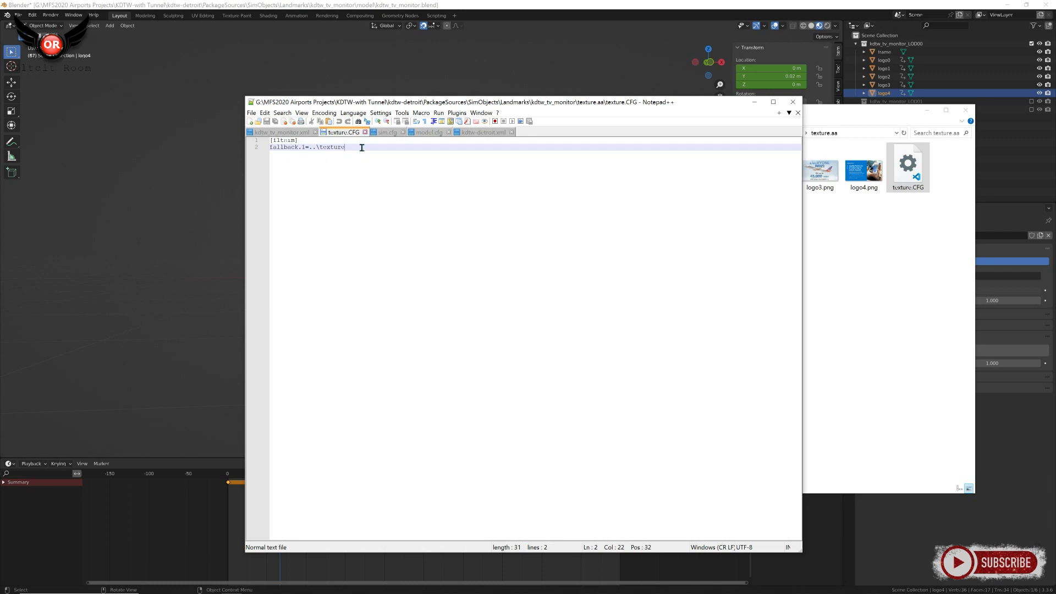
pyautogui.click(790, 101)
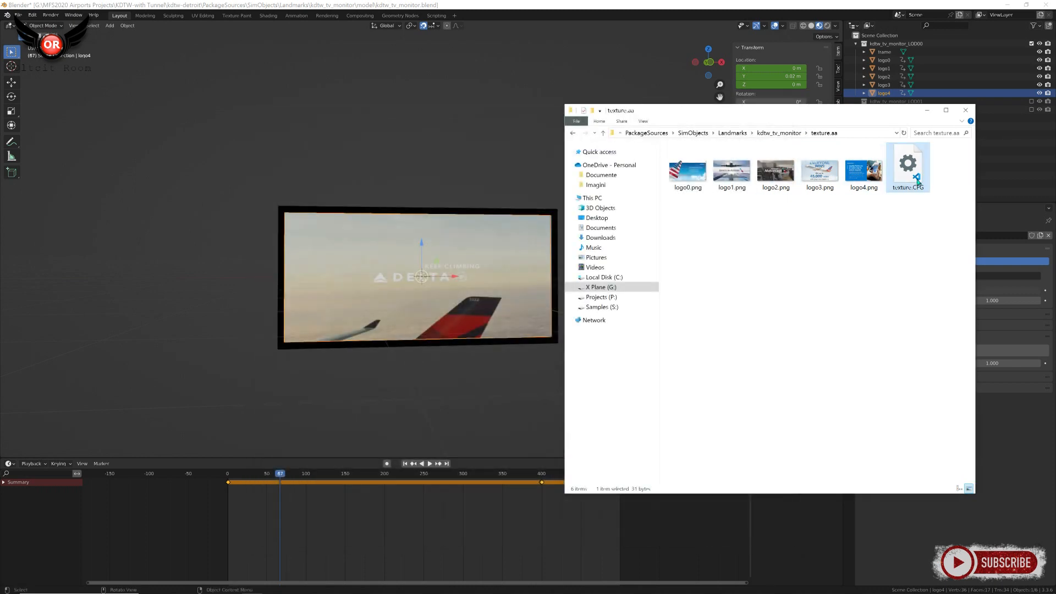
pyautogui.click(573, 134)
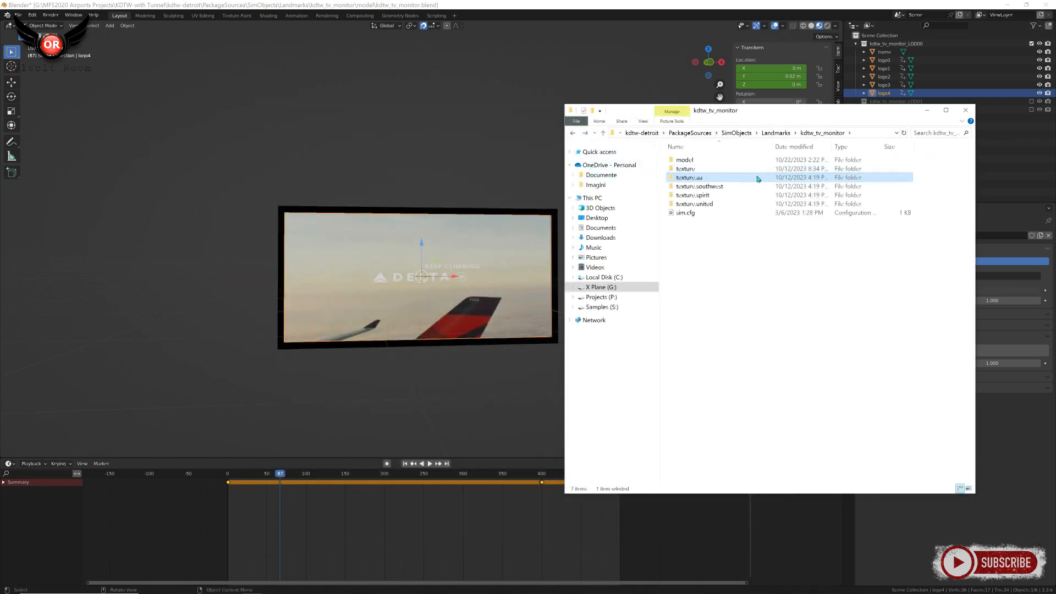
# Step: Compare the image file names in the texture and texture.aa folders by switching between them
pyautogui.doubleClick(692, 173)
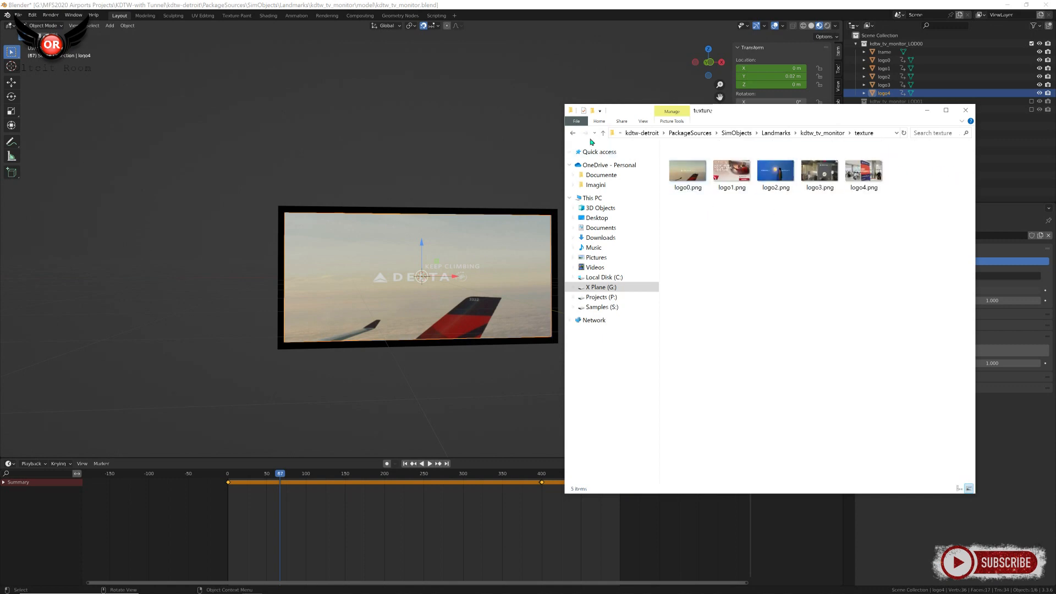
pyautogui.hotkey('alt', 'Left')
pyautogui.doubleClick(696, 178)
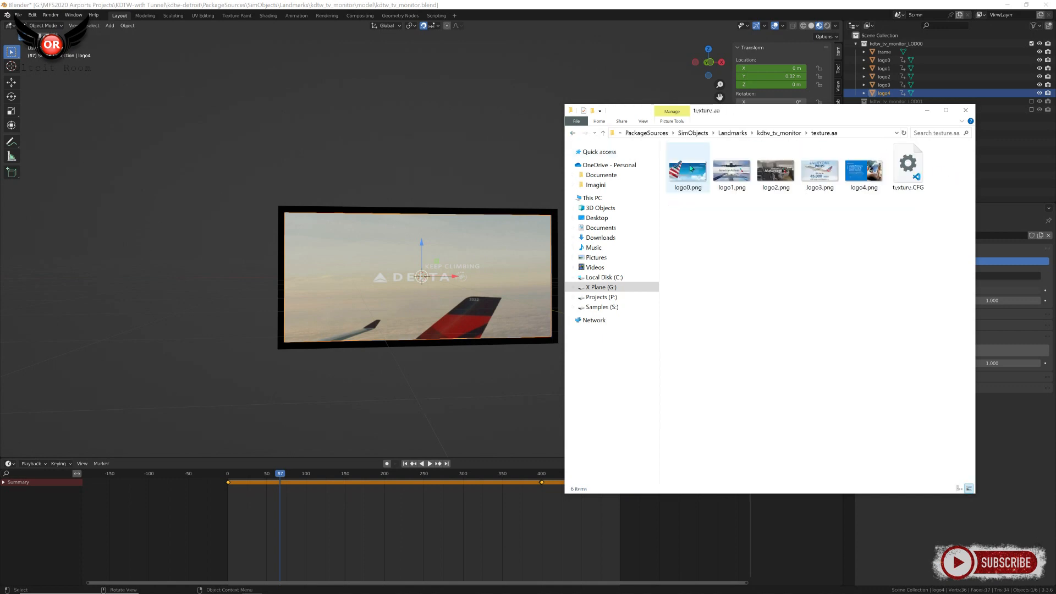
pyautogui.click(572, 135)
pyautogui.doubleClick(688, 174)
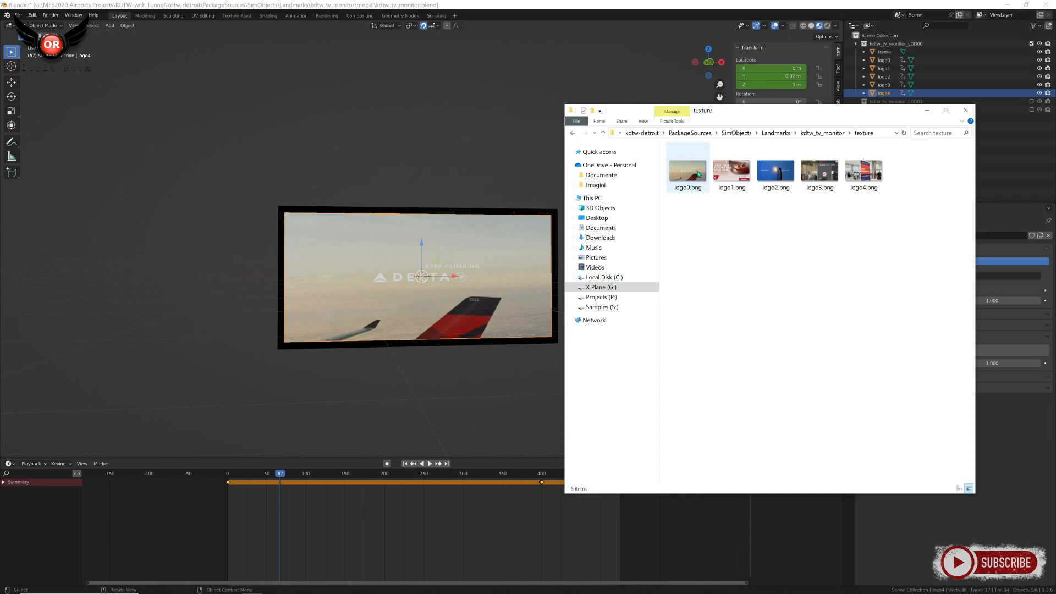
pyautogui.click(573, 133)
pyautogui.doubleClick(688, 177)
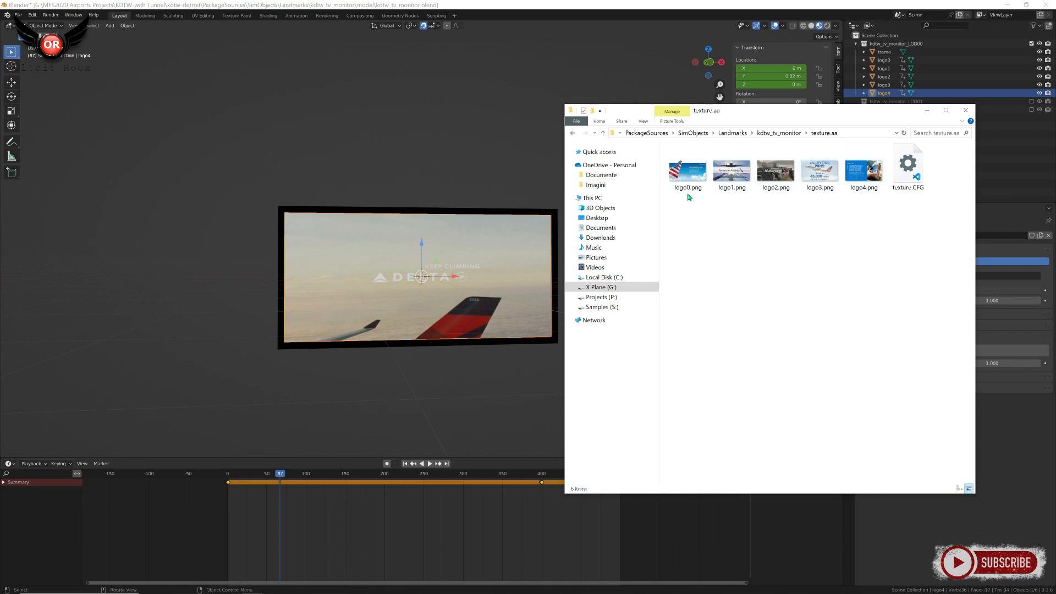
pyautogui.click(573, 134)
# Step: Look through the texture.southwest, texture.spirit and texture.united folders, then return to kdtw_tv_monitor
pyautogui.doubleClick(692, 187)
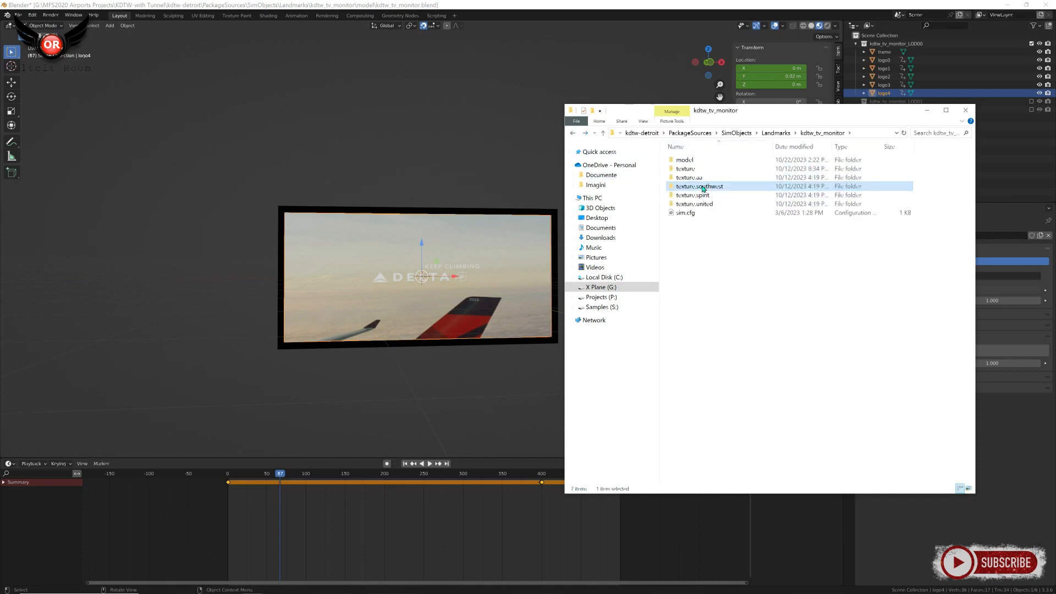
pyautogui.click(573, 134)
pyautogui.doubleClick(694, 197)
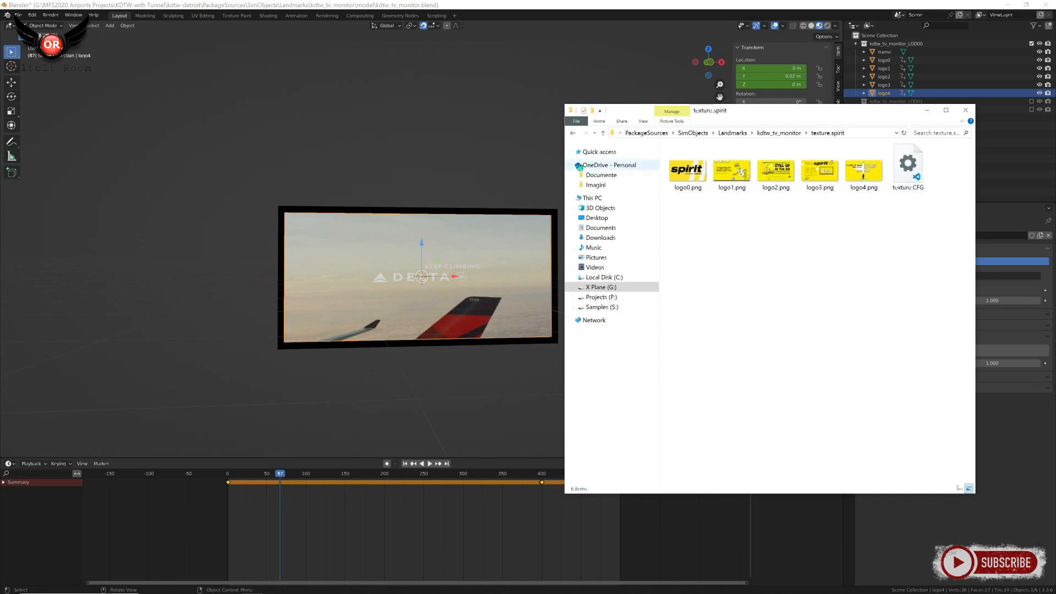
pyautogui.click(573, 133)
pyautogui.click(699, 204)
pyautogui.doubleClick(700, 204)
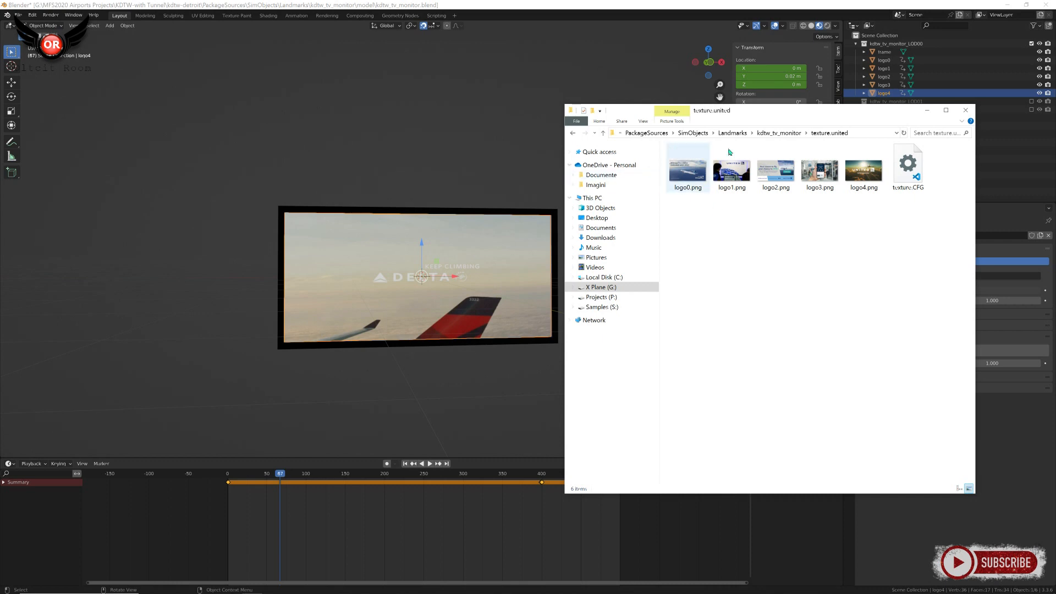
pyautogui.click(572, 133)
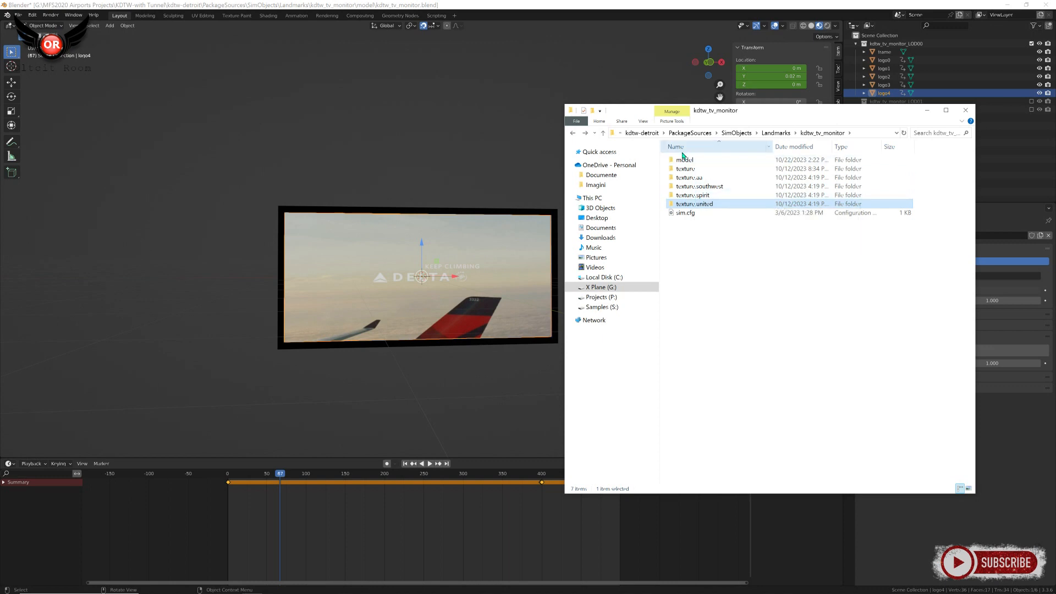
# Step: Open sim.cfg in Notepad++ and arrange the narrowed editor side by side with the kdtw_tv_monitor folder window
pyautogui.click(677, 215)
pyautogui.rightClick(683, 216)
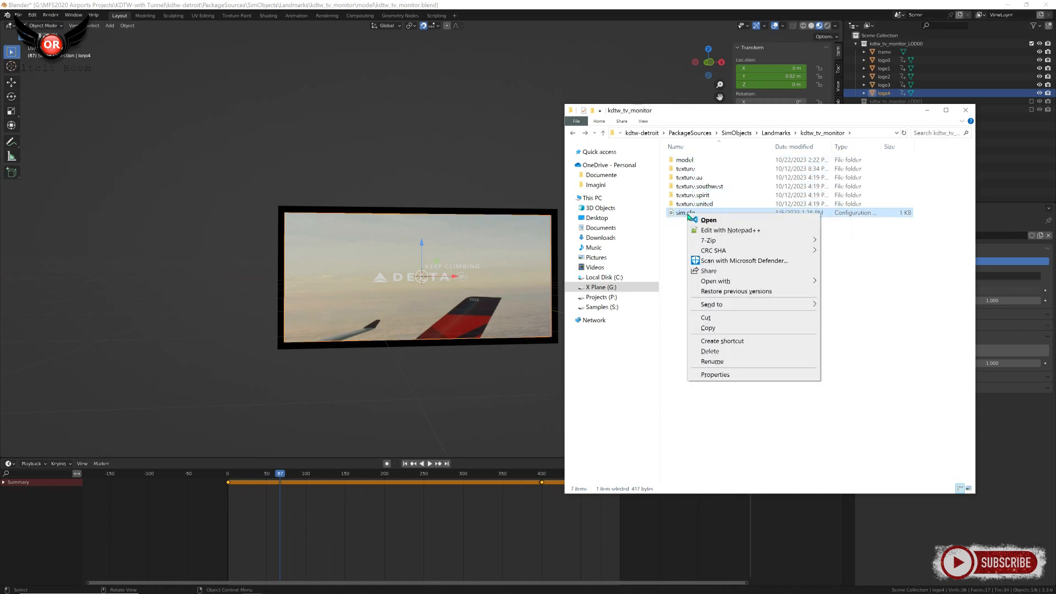
pyautogui.click(710, 231)
pyautogui.moveTo(605, 105); pyautogui.dragTo(371, 69)
pyautogui.moveTo(629, 115); pyautogui.dragTo(653, 100)
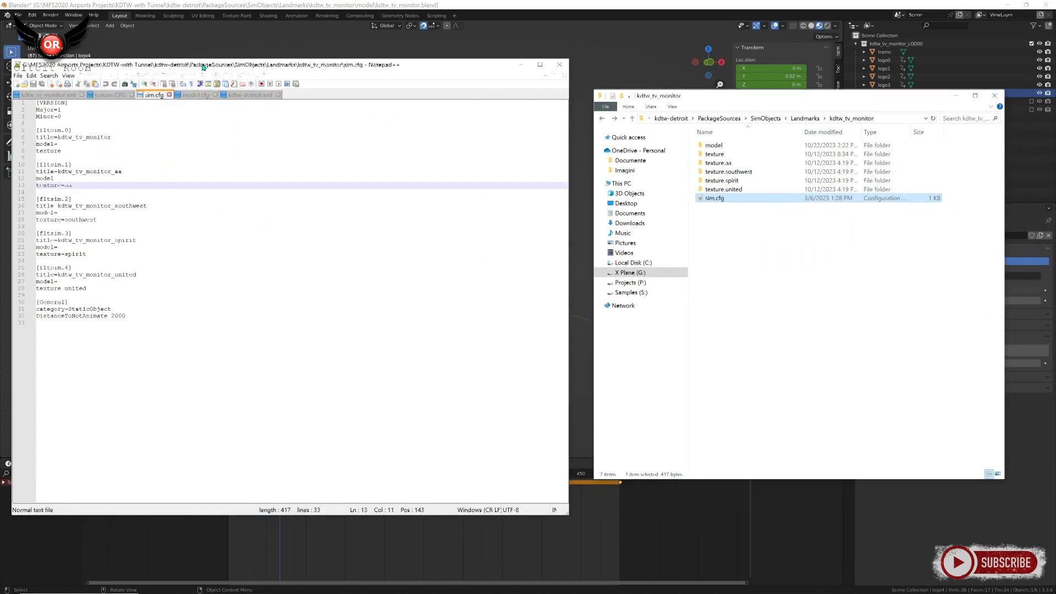
pyautogui.moveTo(203, 67); pyautogui.dragTo(210, 70)
pyautogui.moveTo(582, 521); pyautogui.dragTo(501, 521)
pyautogui.moveTo(255, 72); pyautogui.dragTo(343, 81)
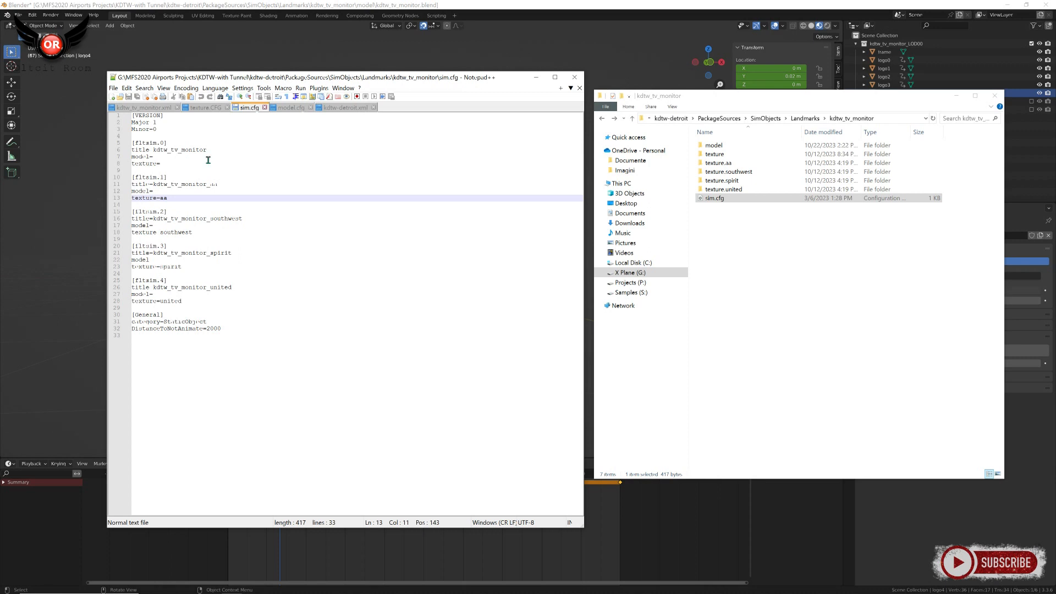
# Step: Examine the [VERSION] and [fltsim.0] sections of sim.cfg, down to the empty texture= line
pyautogui.moveTo(160, 164); pyautogui.dragTo(93, 129)
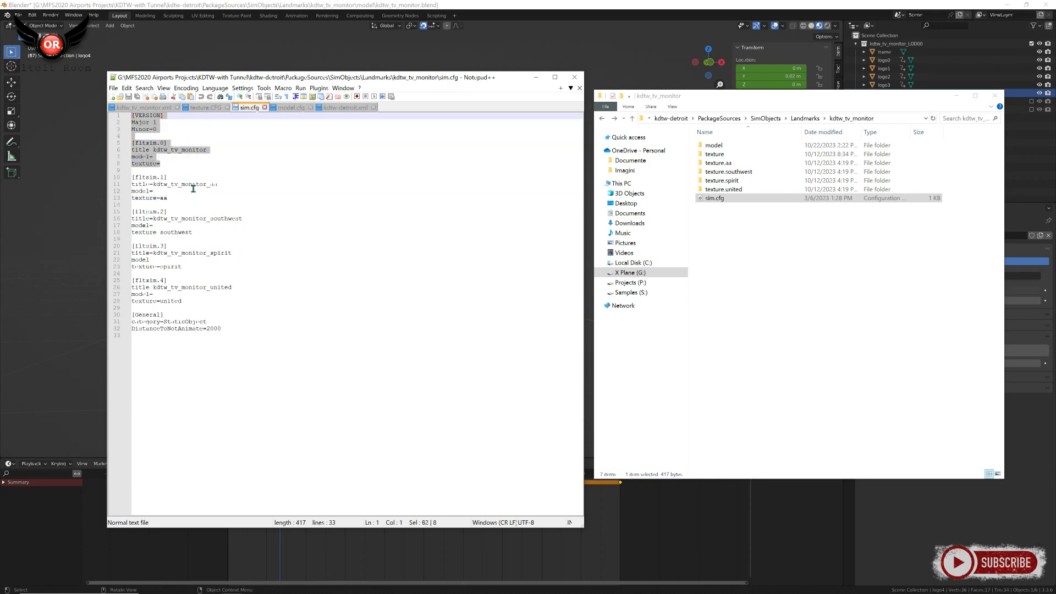
pyautogui.moveTo(160, 164); pyautogui.dragTo(104, 115)
pyautogui.click(165, 164)
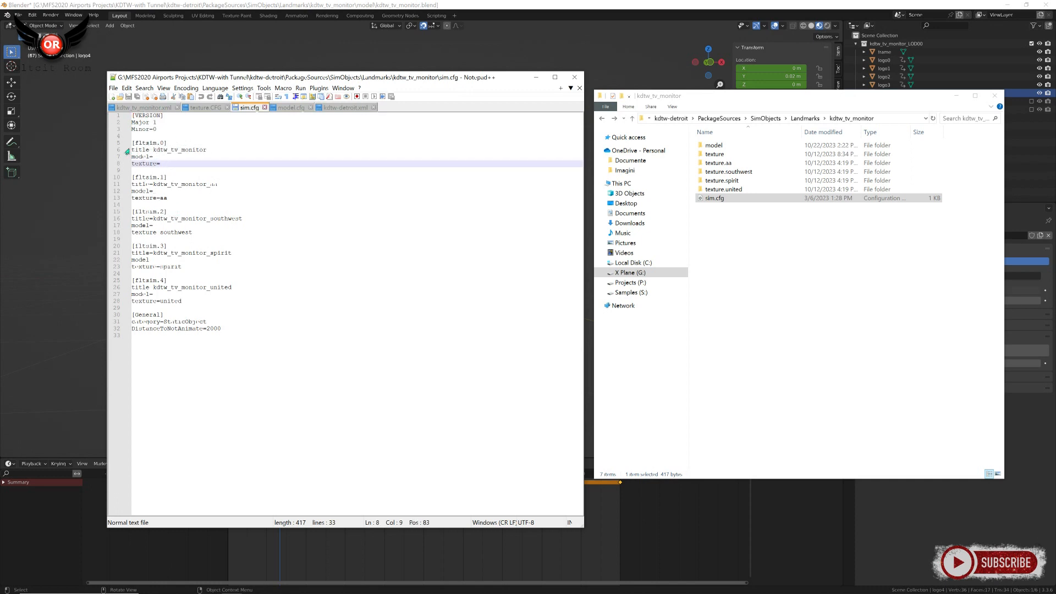
# Step: Examine the [fltsim.0] section of sim.cfg, covering its header, title, model and texture lines
pyautogui.click(209, 150)
pyautogui.moveTo(211, 149); pyautogui.dragTo(130, 143)
pyautogui.click(215, 150)
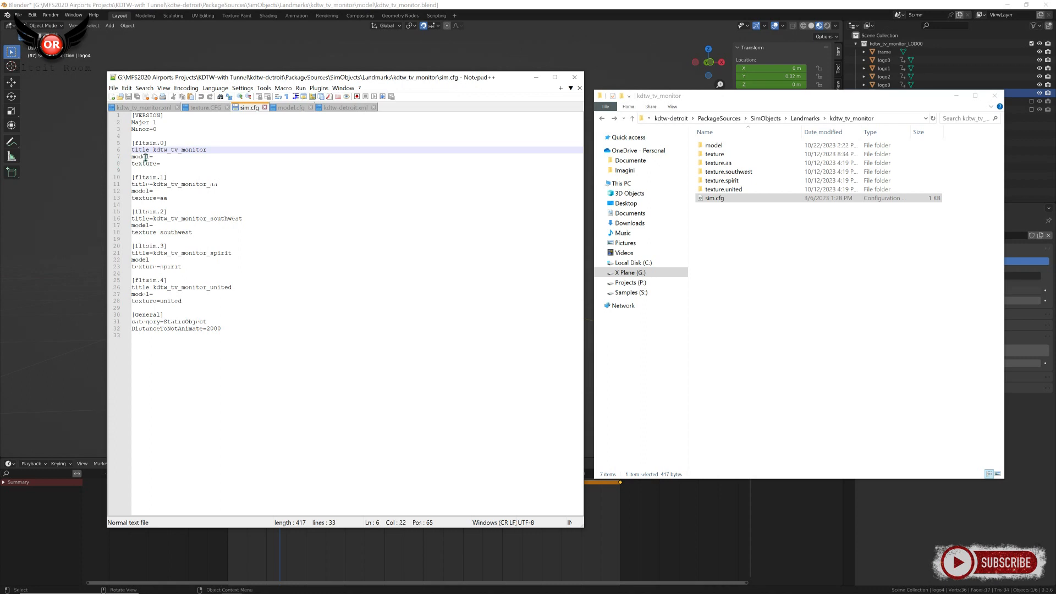
pyautogui.moveTo(161, 163); pyautogui.dragTo(103, 142)
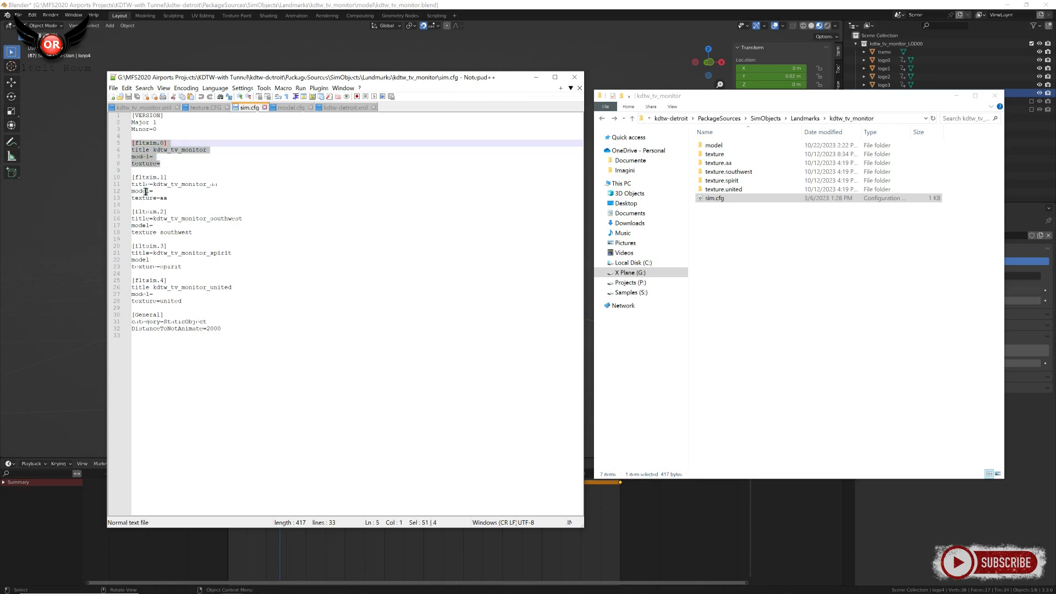
pyautogui.click(183, 163)
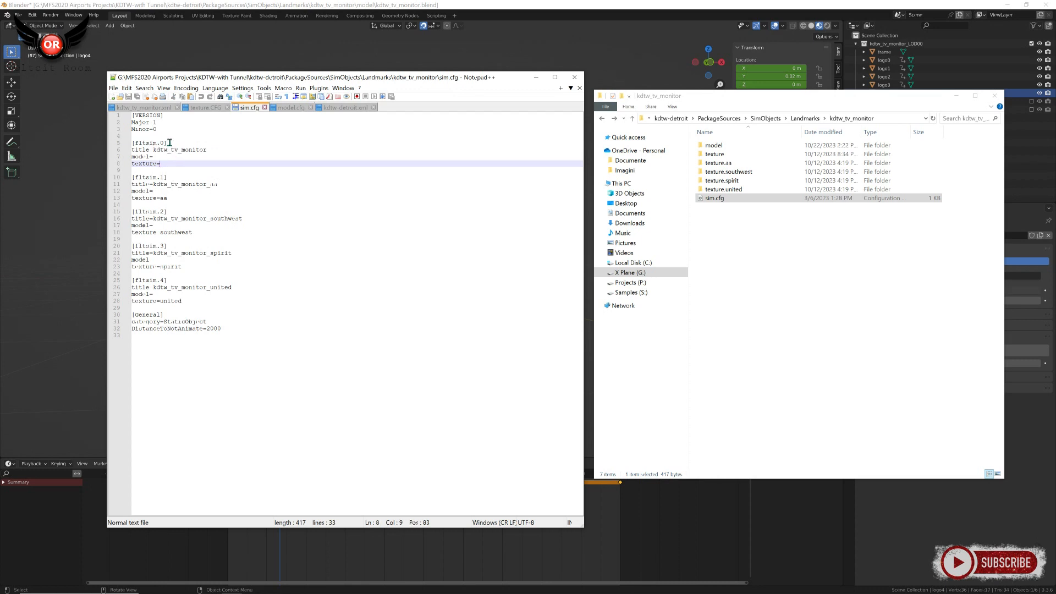
pyautogui.moveTo(169, 143); pyautogui.dragTo(116, 139)
# Step: Compare the [fltsim.1] header and its title kdtw_tv_monitor_aa with the base title kdtw_tv_monitor in [fltsim.0]
pyautogui.click(167, 177)
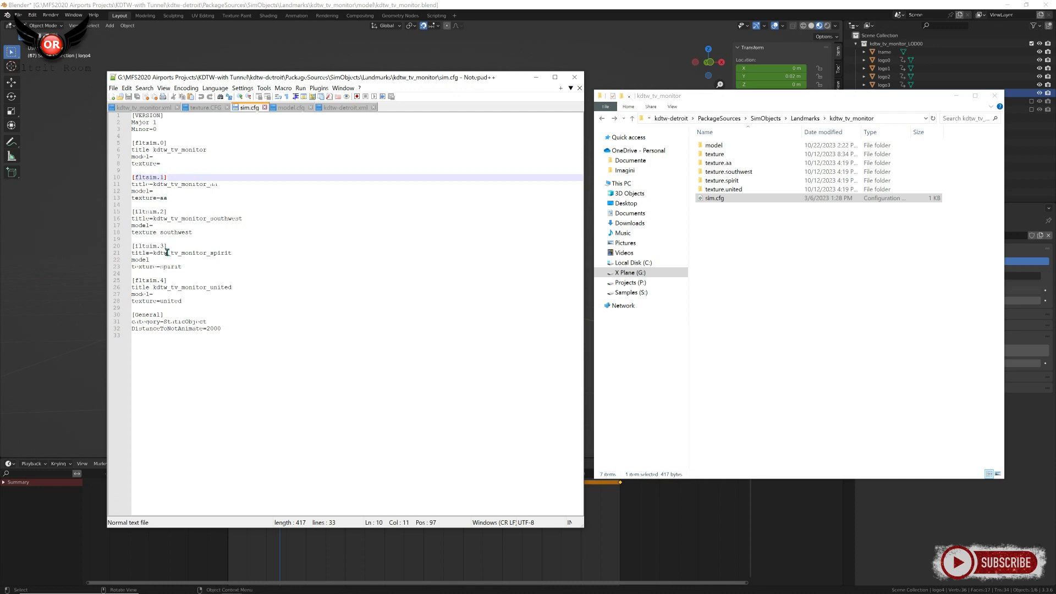
pyautogui.click(218, 186)
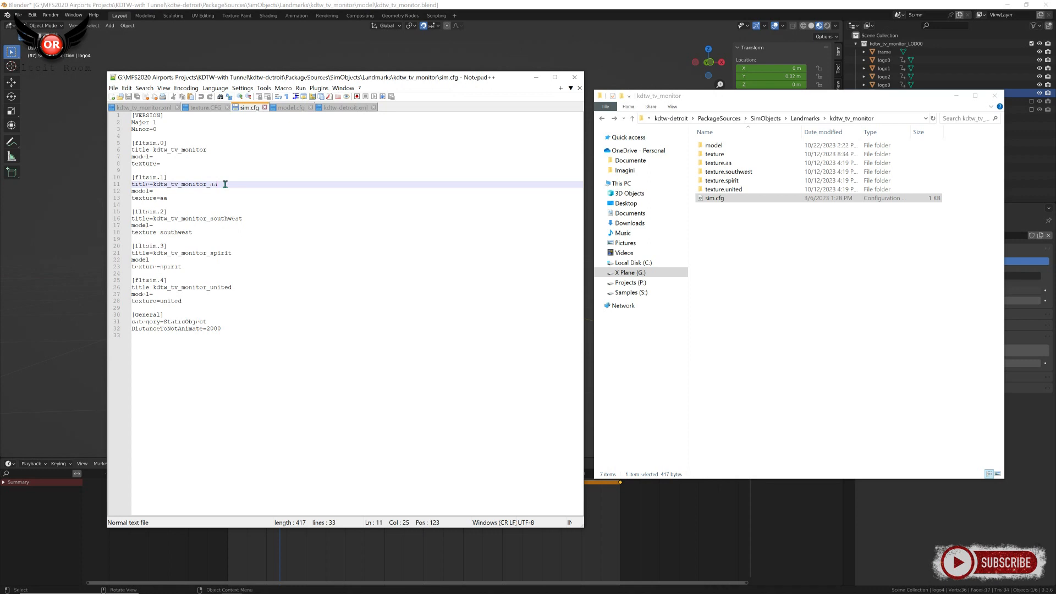
pyautogui.moveTo(225, 184); pyautogui.dragTo(213, 189)
pyautogui.moveTo(207, 150); pyautogui.dragTo(152, 150)
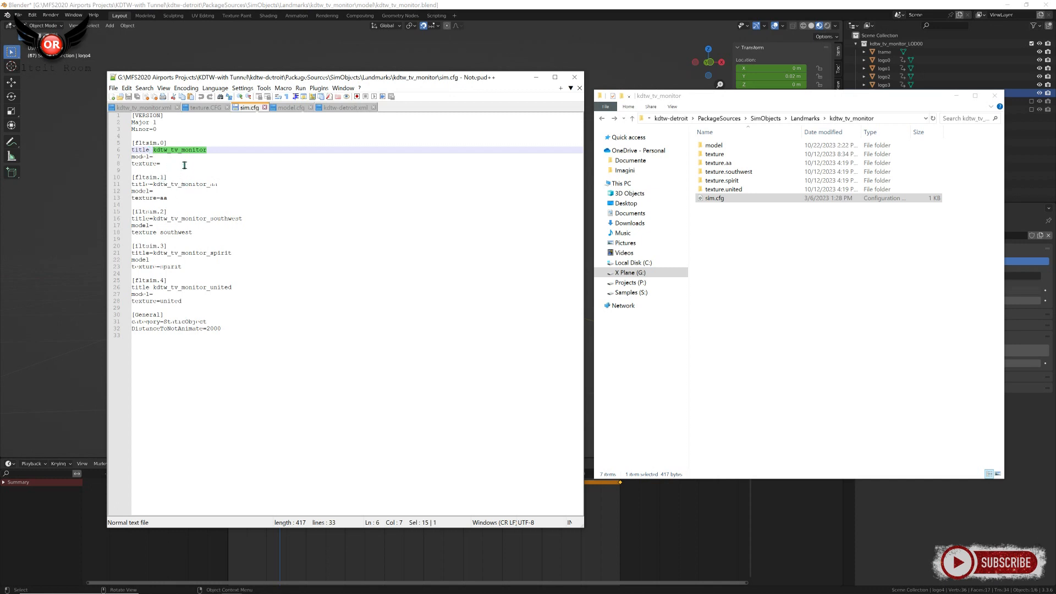
pyautogui.click(206, 152)
pyautogui.click(223, 185)
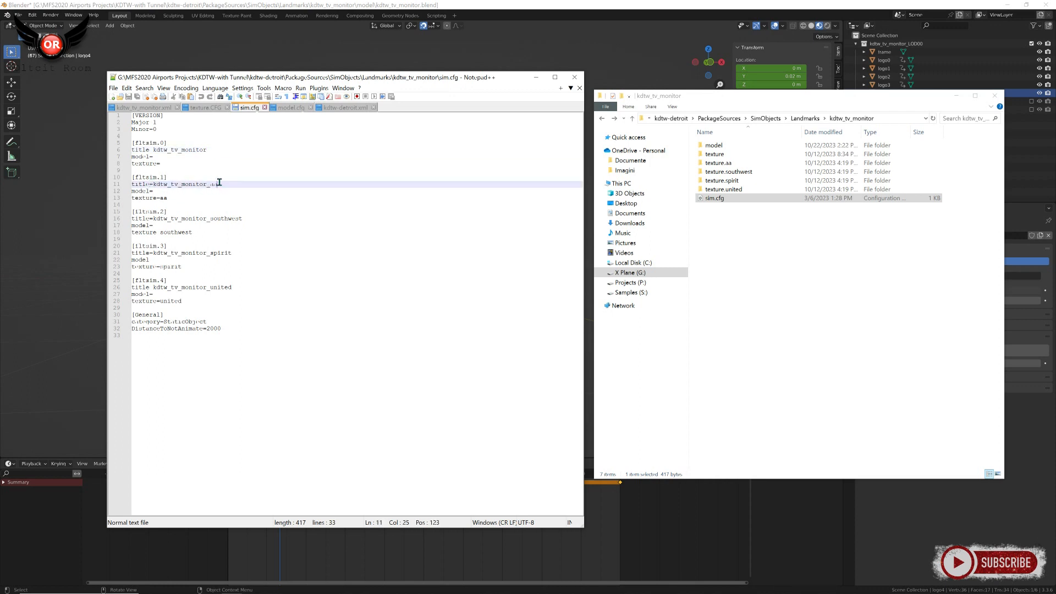
pyautogui.moveTo(217, 184); pyautogui.dragTo(211, 186)
pyautogui.moveTo(221, 184); pyautogui.dragTo(225, 183)
# Step: Match the texture entries aa, southwest, spirit and united in sim.cfg to the corresponding texture folders in kdtw_tv_monitor
pyautogui.moveTo(167, 197); pyautogui.dragTo(159, 199)
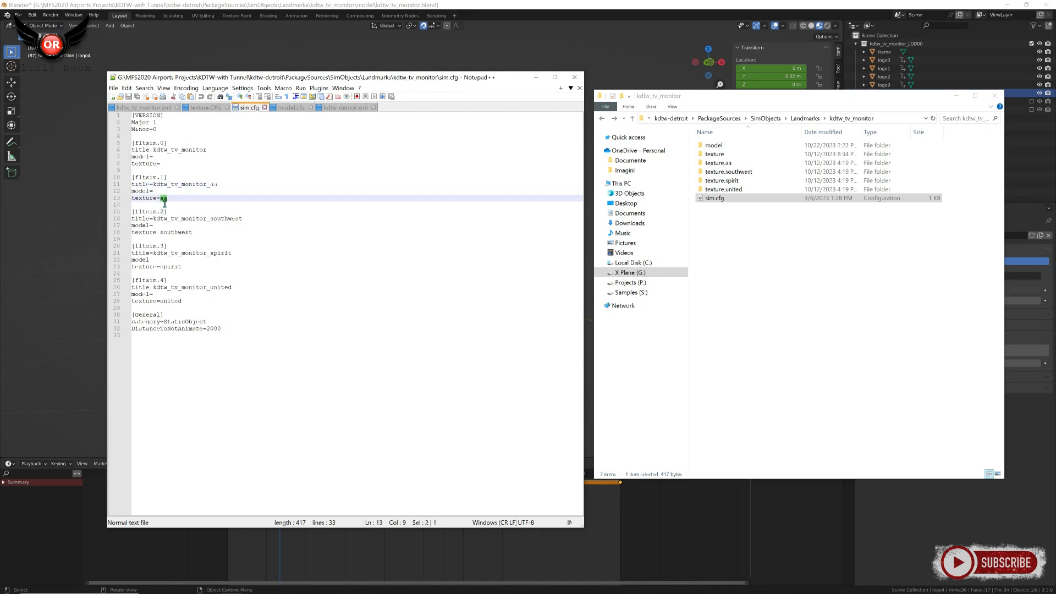
pyautogui.click(722, 156)
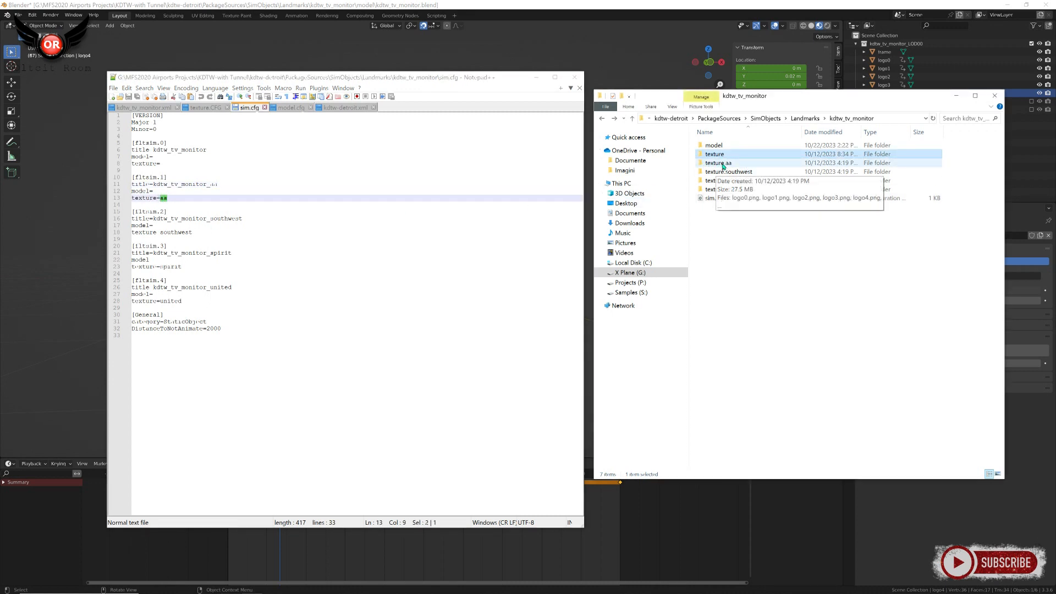
pyautogui.click(737, 163)
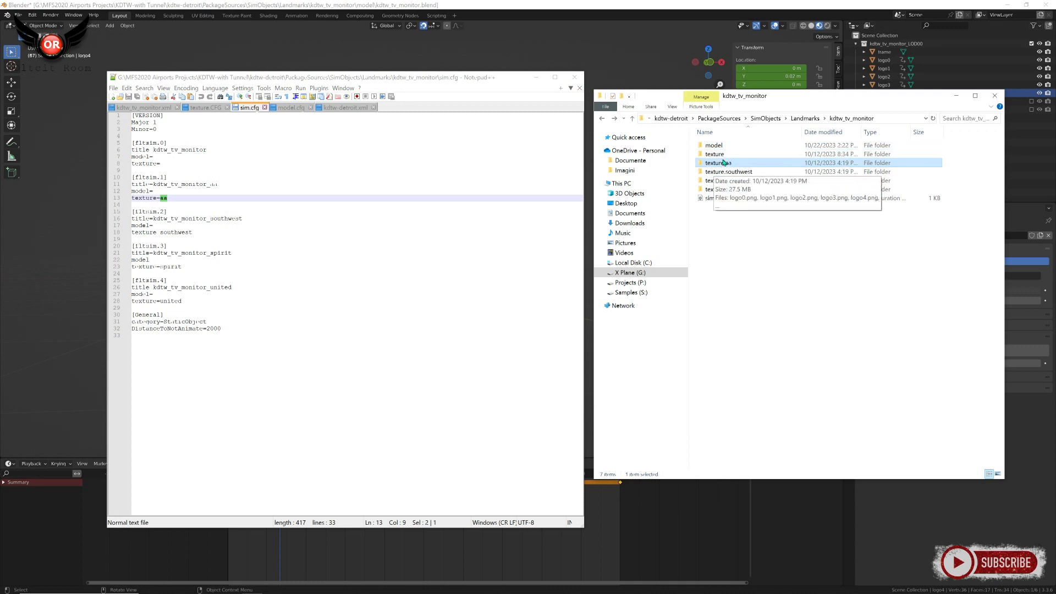
pyautogui.click(164, 218)
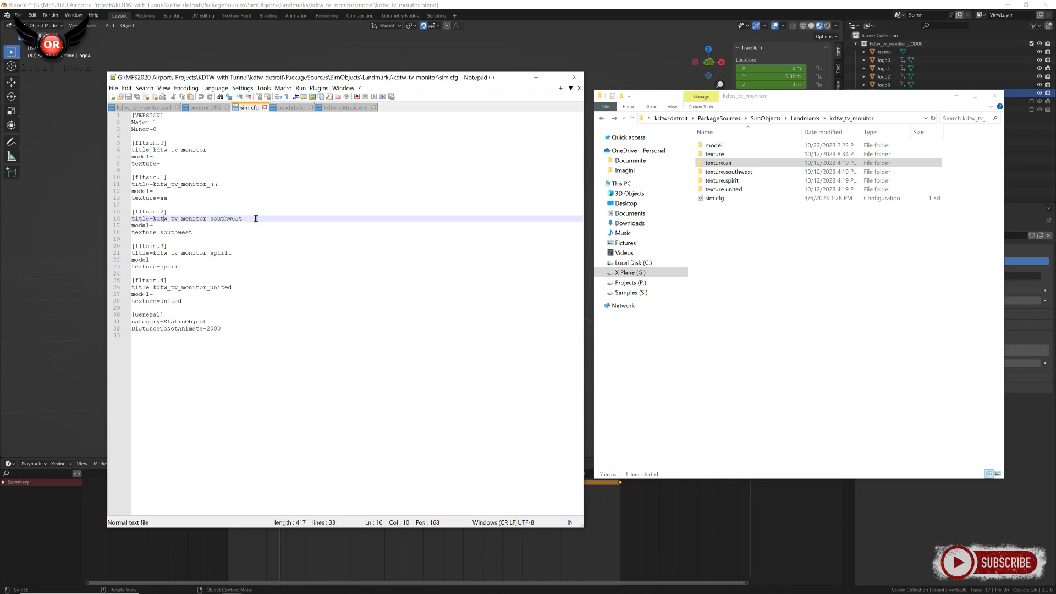
pyautogui.moveTo(202, 232); pyautogui.dragTo(115, 231)
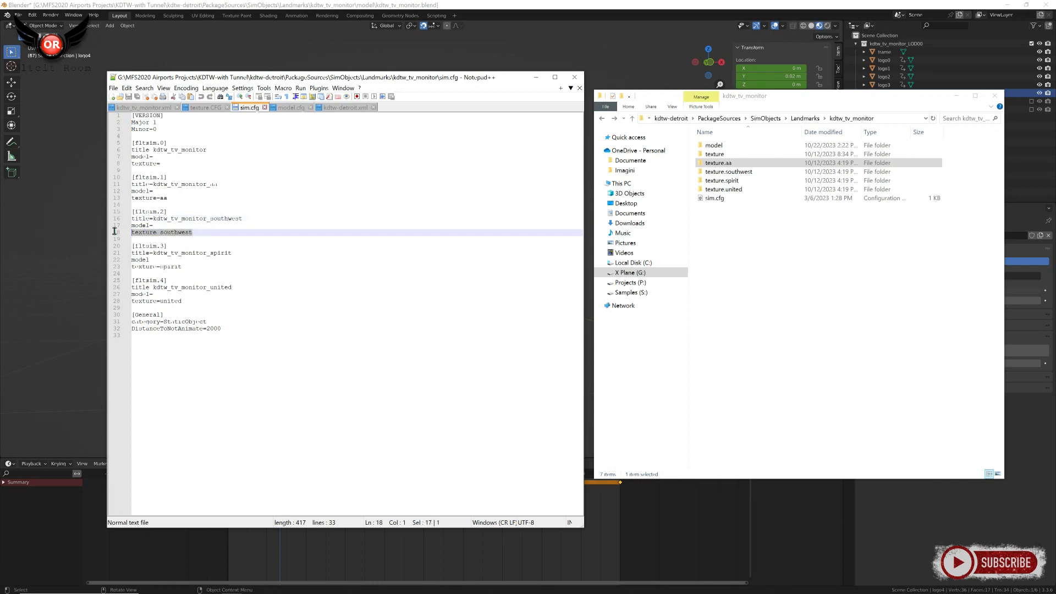
pyautogui.click(729, 172)
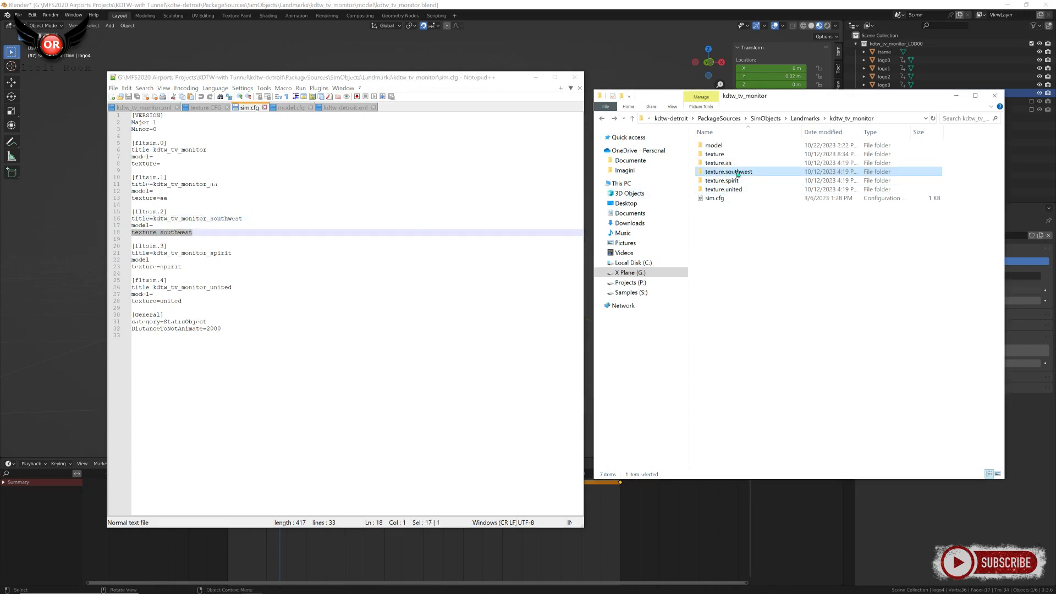
pyautogui.click(185, 267)
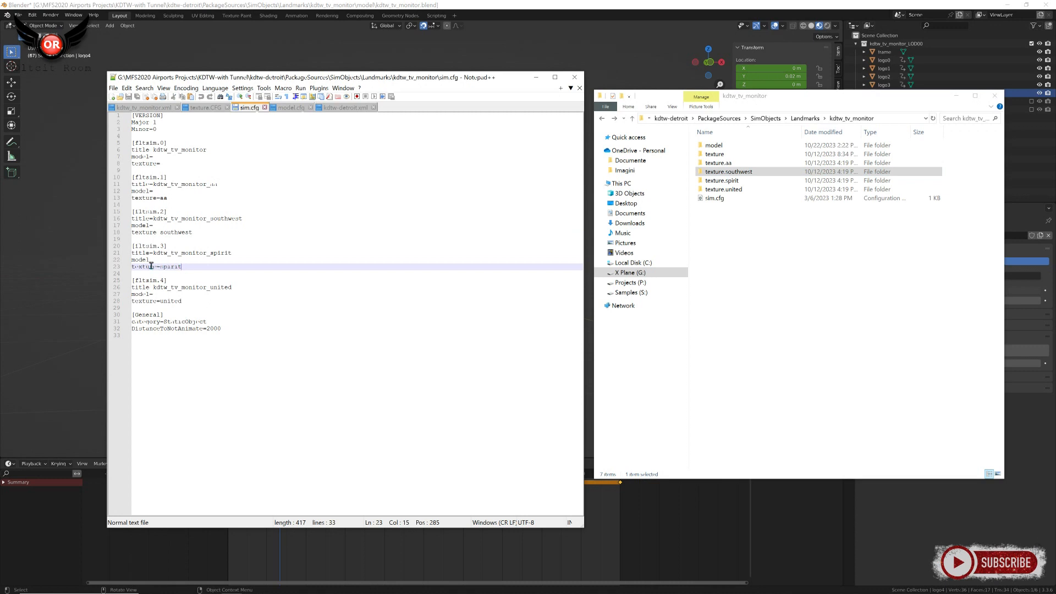
pyautogui.click(720, 180)
pyautogui.moveTo(206, 291); pyautogui.dragTo(192, 287)
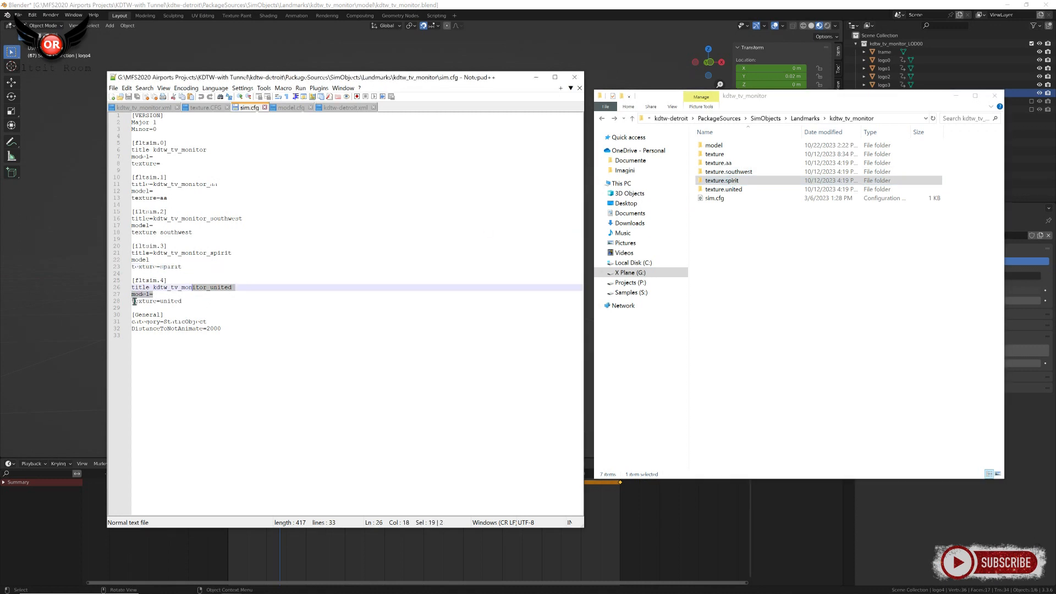
pyautogui.click(724, 190)
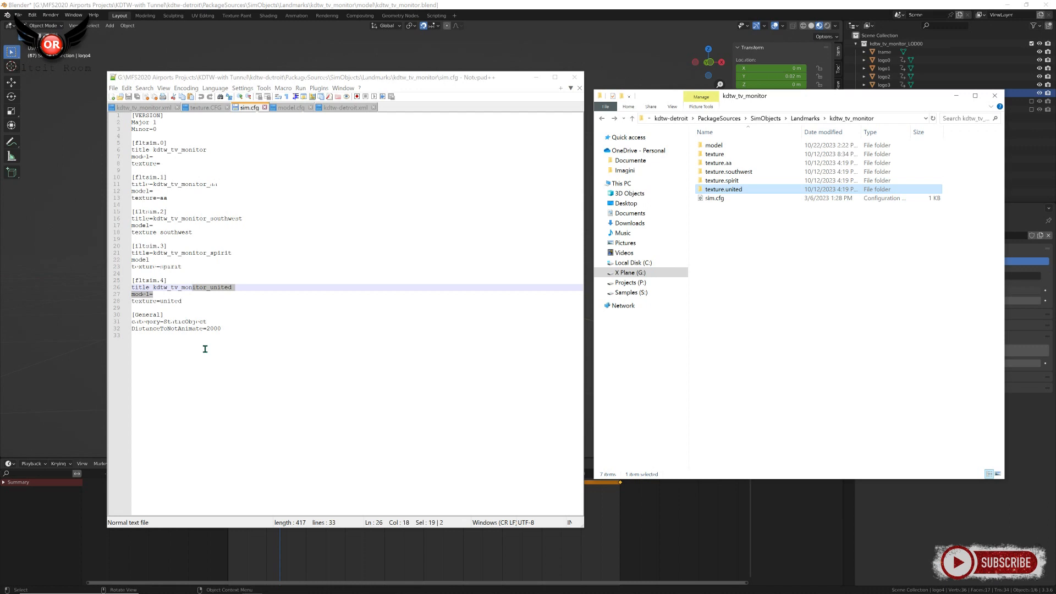
# Step: Review the title lines of [fltsim.0] to [fltsim.4] in sim.cfg, and close the text editor and the folder window
pyautogui.click(207, 306)
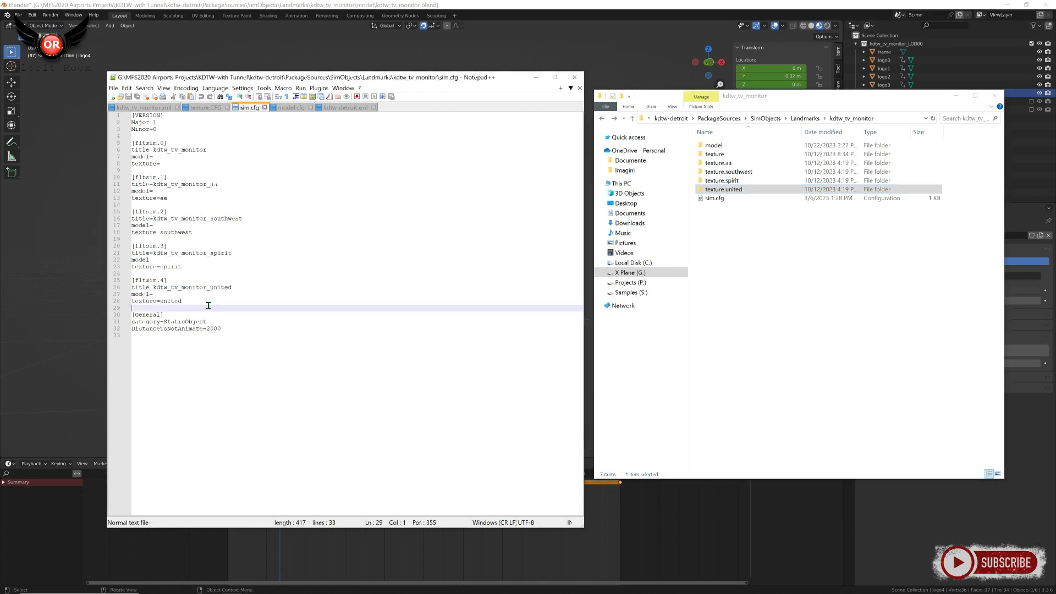
pyautogui.click(213, 149)
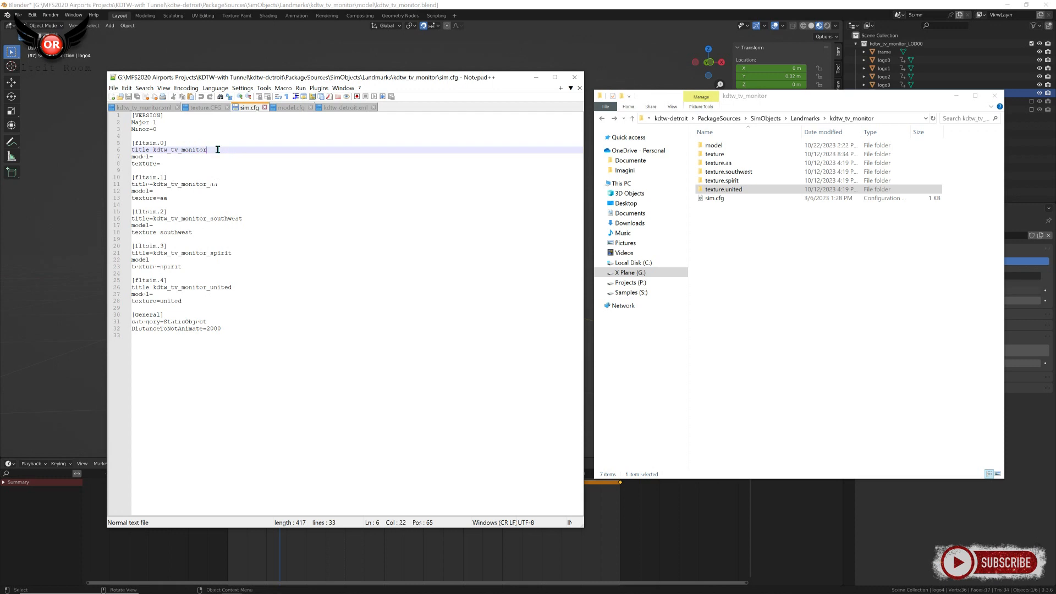
pyautogui.click(223, 184)
pyautogui.click(247, 218)
pyautogui.click(245, 254)
pyautogui.click(244, 288)
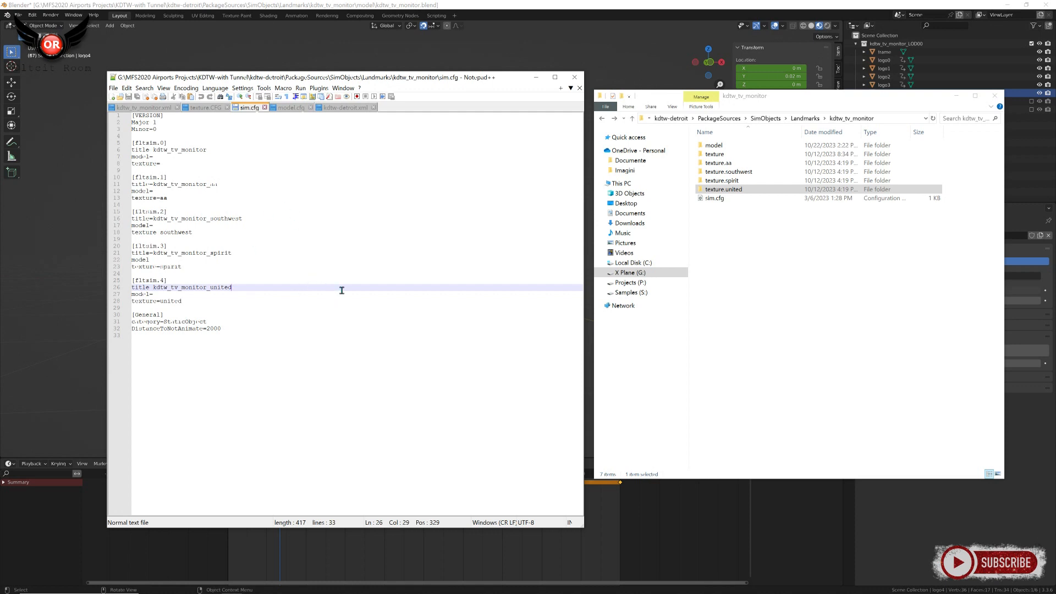
pyautogui.click(575, 78)
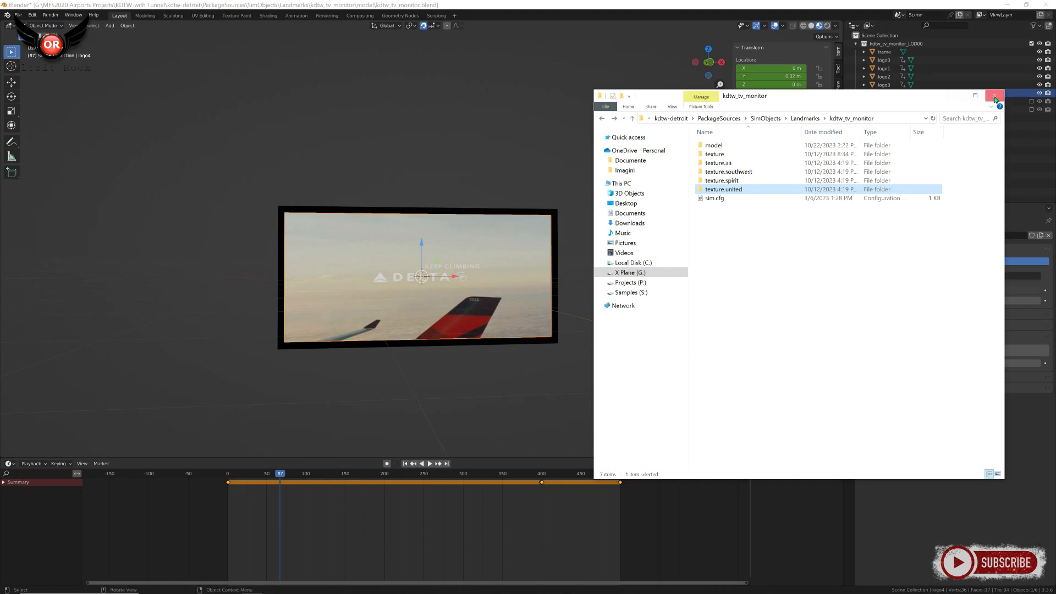
pyautogui.click(995, 97)
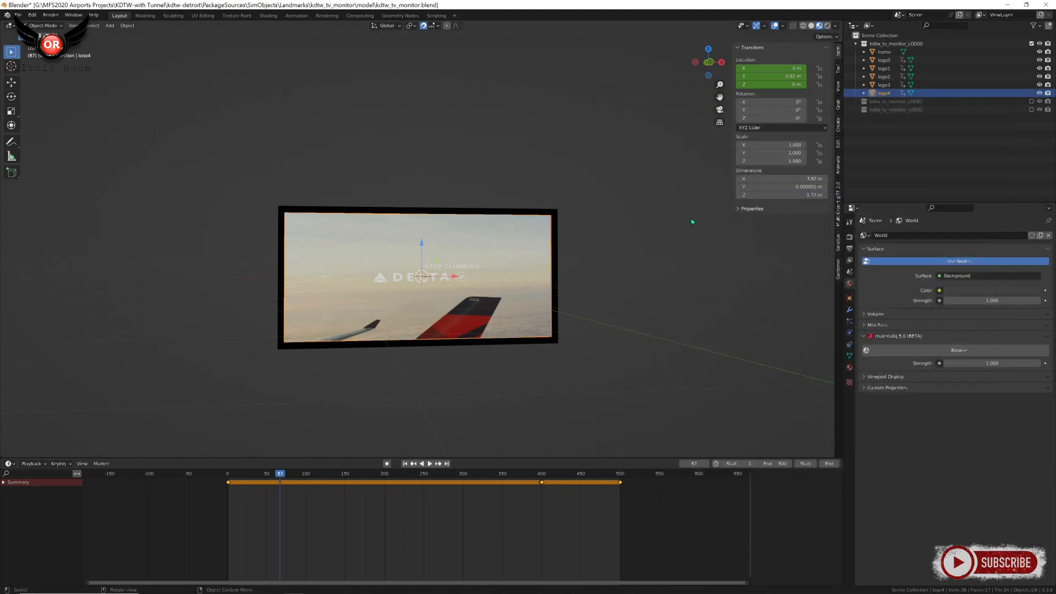
# Step: Select logo0, enlarge the timeline area and change it to the Dope Sheet's Action Editor
pyautogui.click(892, 60)
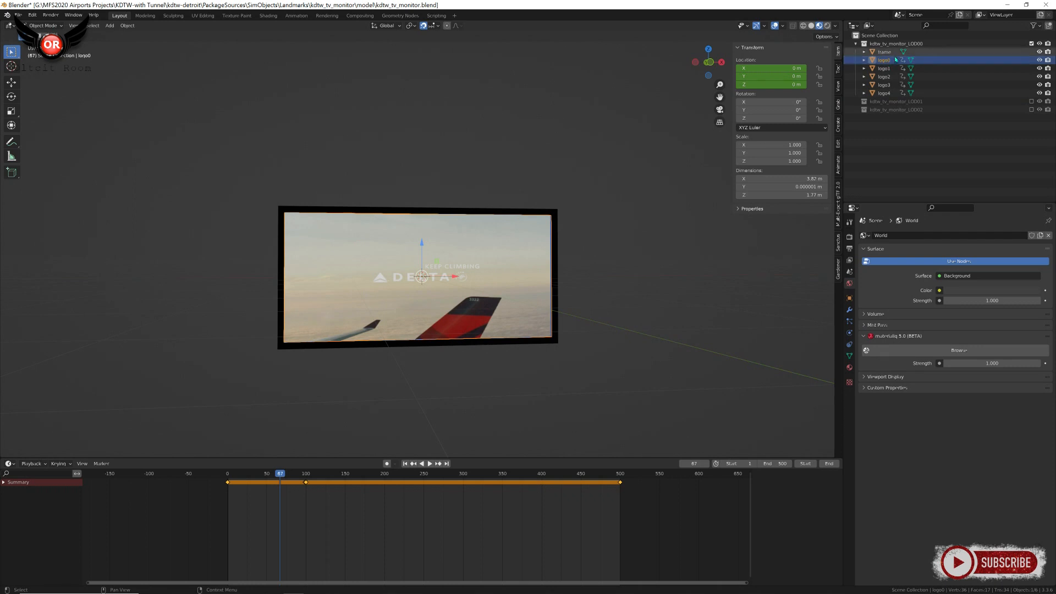
pyautogui.moveTo(460, 456); pyautogui.dragTo(533, 359)
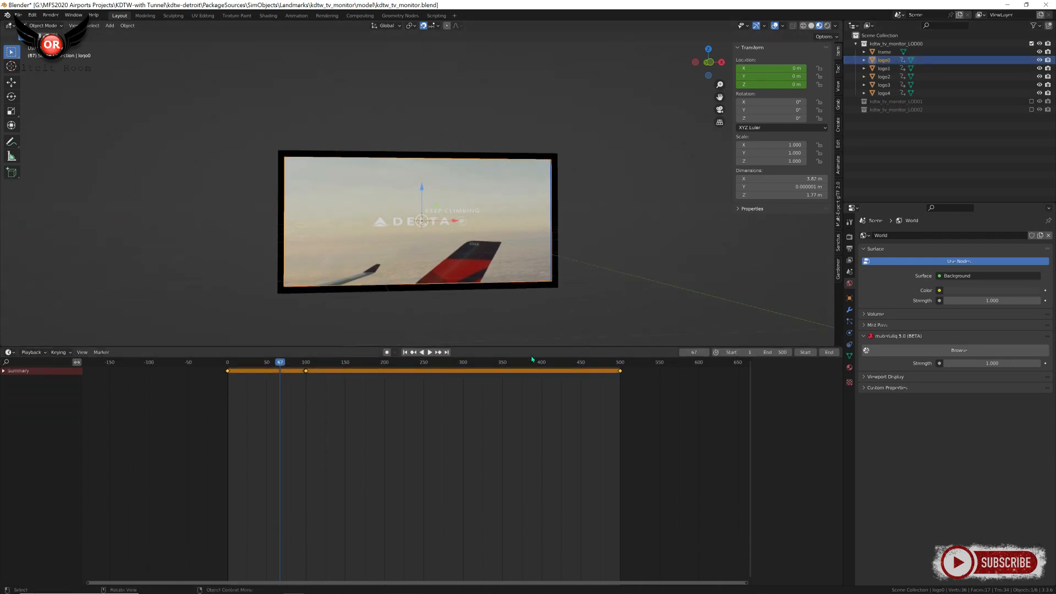
pyautogui.click(8, 352)
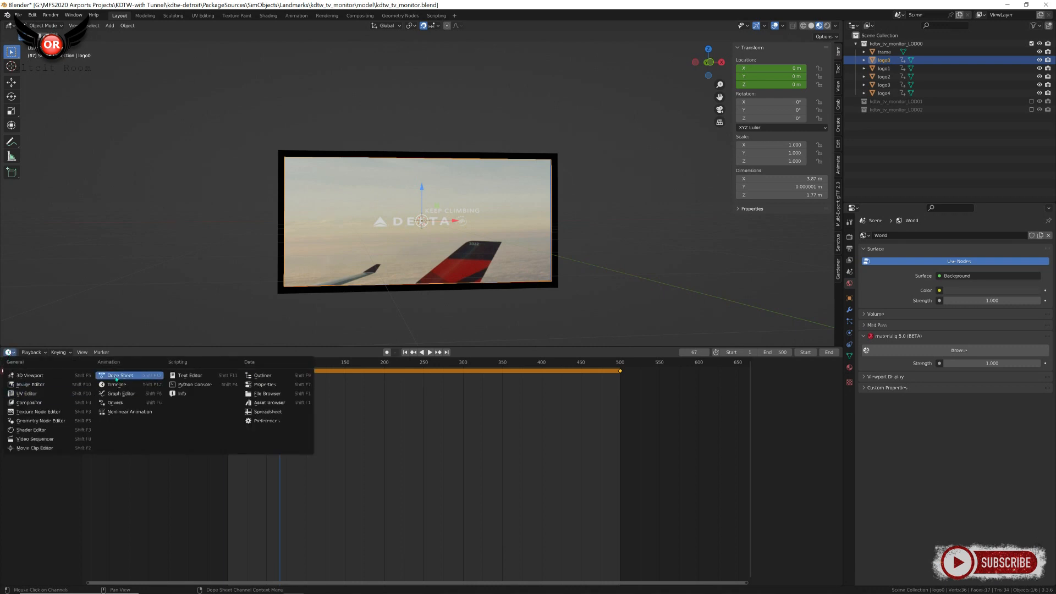
pyautogui.click(129, 377)
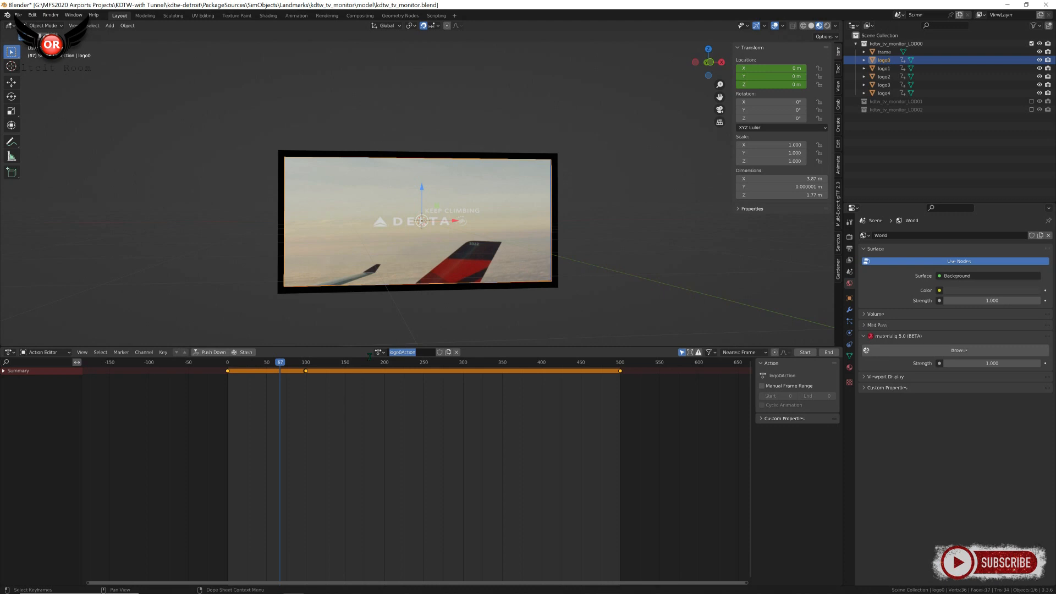
# Step: Rename logo0's action to logo0 and push it down to an NLA track
pyautogui.write('logo0')
pyautogui.click(206, 352)
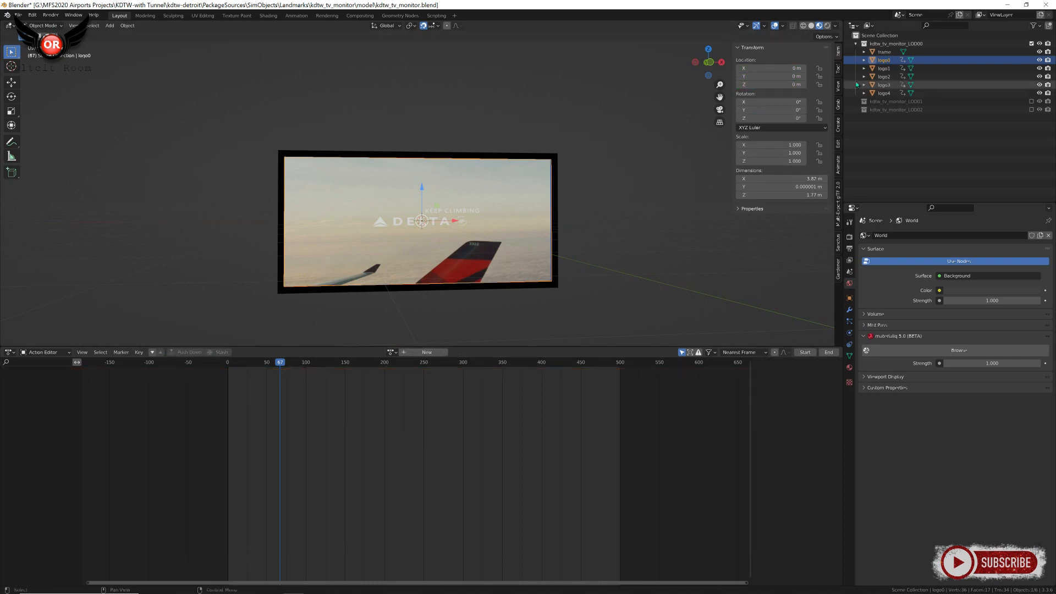
# Step: Rename logo1's action to logo1 and push it down to an NLA track
pyautogui.click(886, 68)
pyautogui.doubleClick(425, 355)
pyautogui.moveTo(423, 353); pyautogui.dragTo(403, 359)
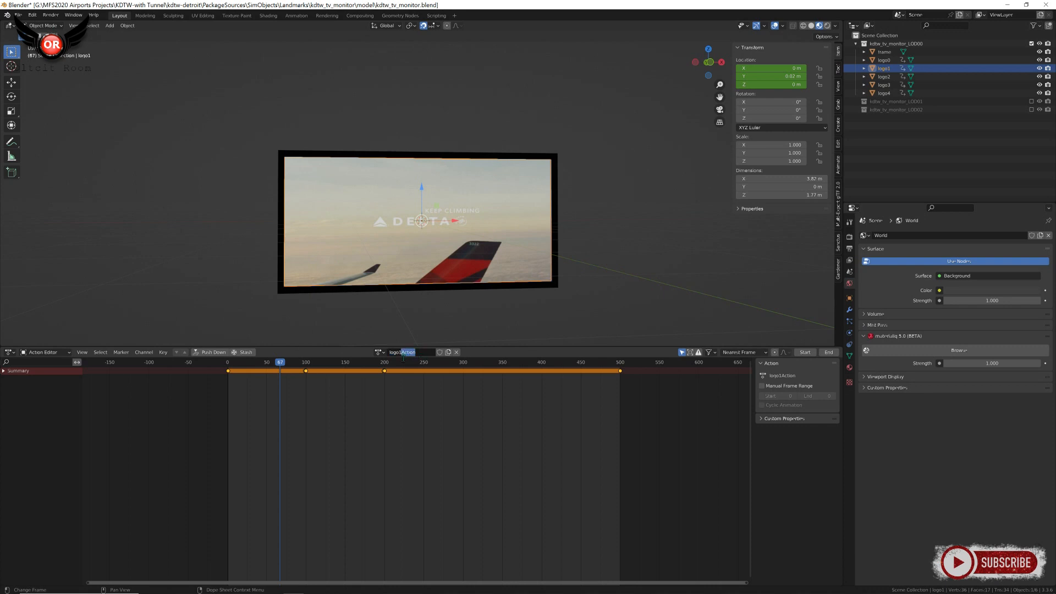
pyautogui.press('BackSpace')
pyautogui.click(210, 355)
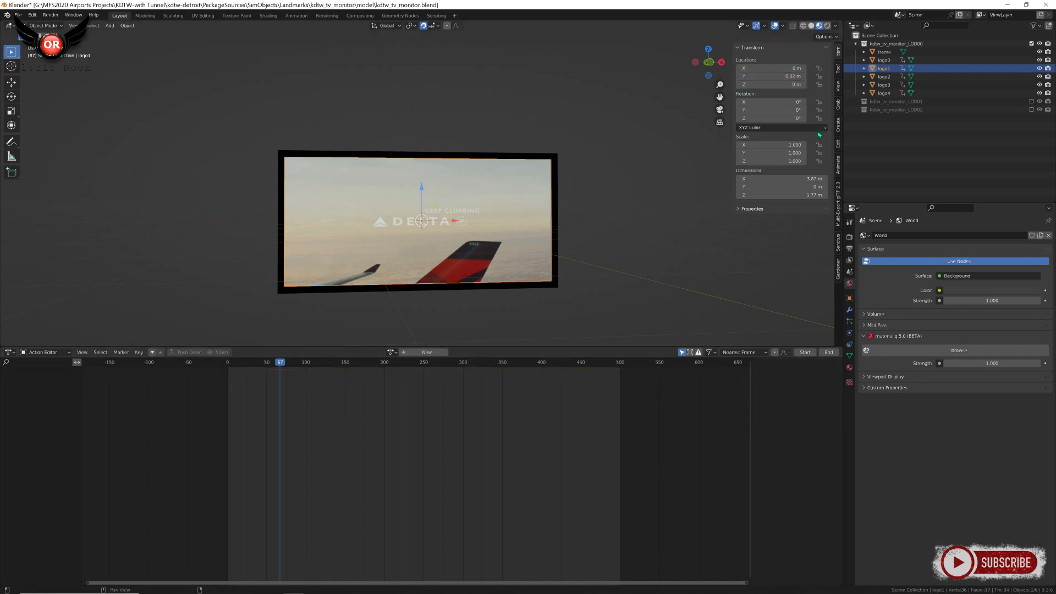
# Step: Rename logo2's action to logo2 and push it down to an NLA track
pyautogui.click(884, 76)
pyautogui.click(414, 353)
pyautogui.moveTo(417, 352); pyautogui.dragTo(404, 359)
pyautogui.press('BackSpace')
pyautogui.press('Return')
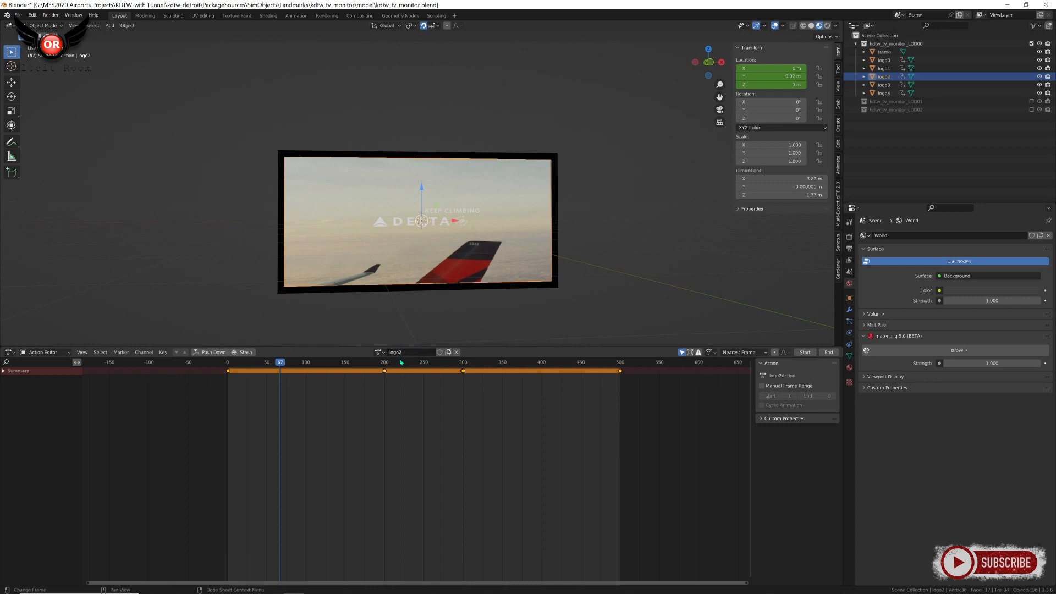
pyautogui.click(210, 352)
# Step: Rename logo3's action to logo3 and push it down to an NLA track
pyautogui.click(872, 85)
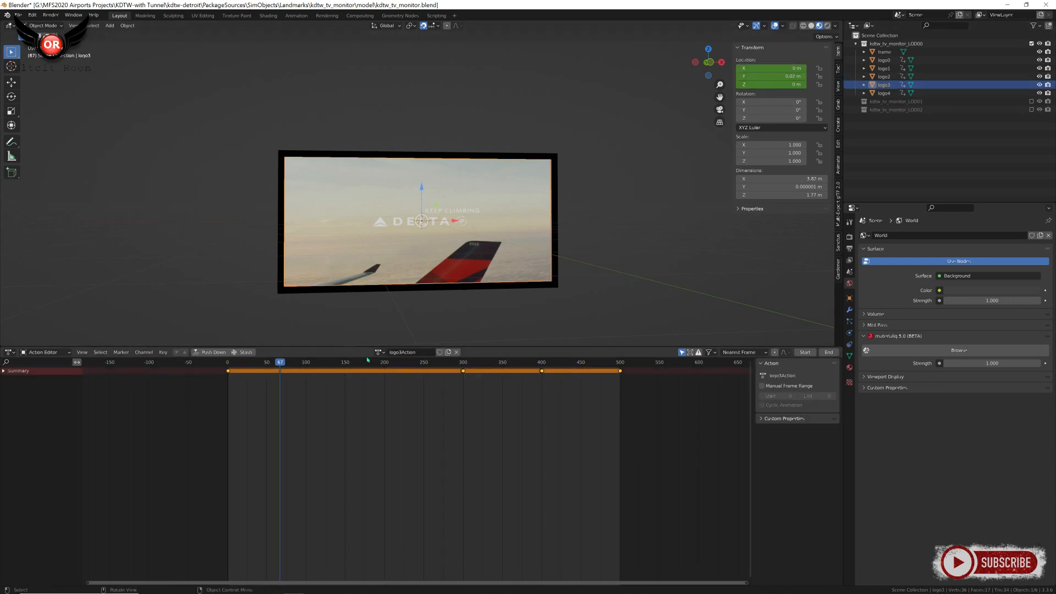
pyautogui.moveTo(416, 353); pyautogui.dragTo(402, 353)
pyautogui.press('BackSpace')
pyautogui.press('Return')
pyautogui.click(212, 354)
# Step: Rename logo4's action to logo4 and push it down to an NLA track
pyautogui.click(883, 93)
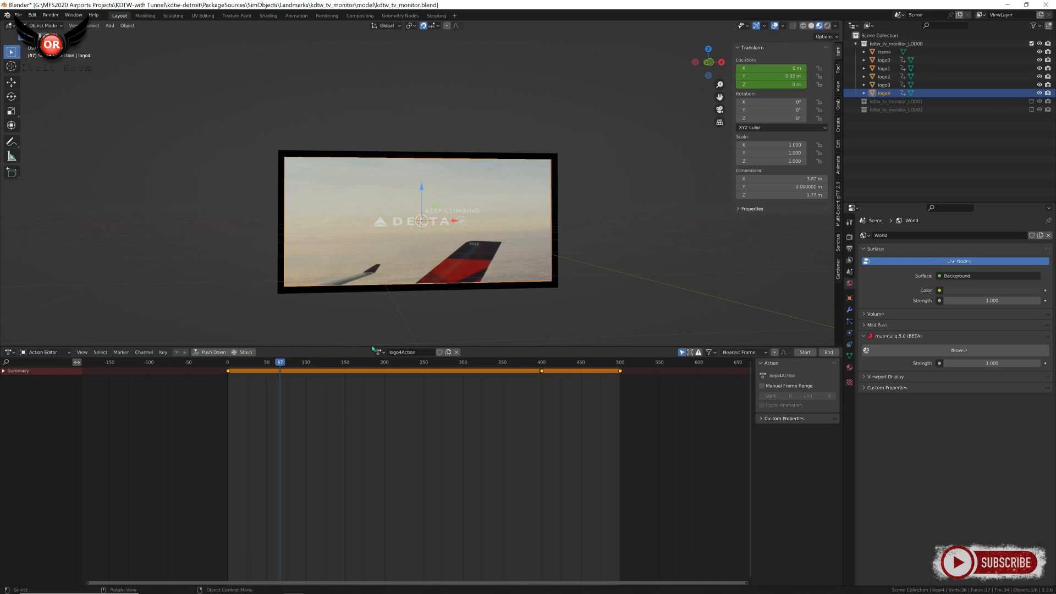
pyautogui.doubleClick(412, 353)
pyautogui.moveTo(416, 352); pyautogui.dragTo(403, 354)
pyautogui.press('BackSpace')
pyautogui.click(212, 352)
# Step: Change the Action Editor area to the Nonlinear Animation editor and rename the track under logo0 to logo0
pyautogui.click(10, 353)
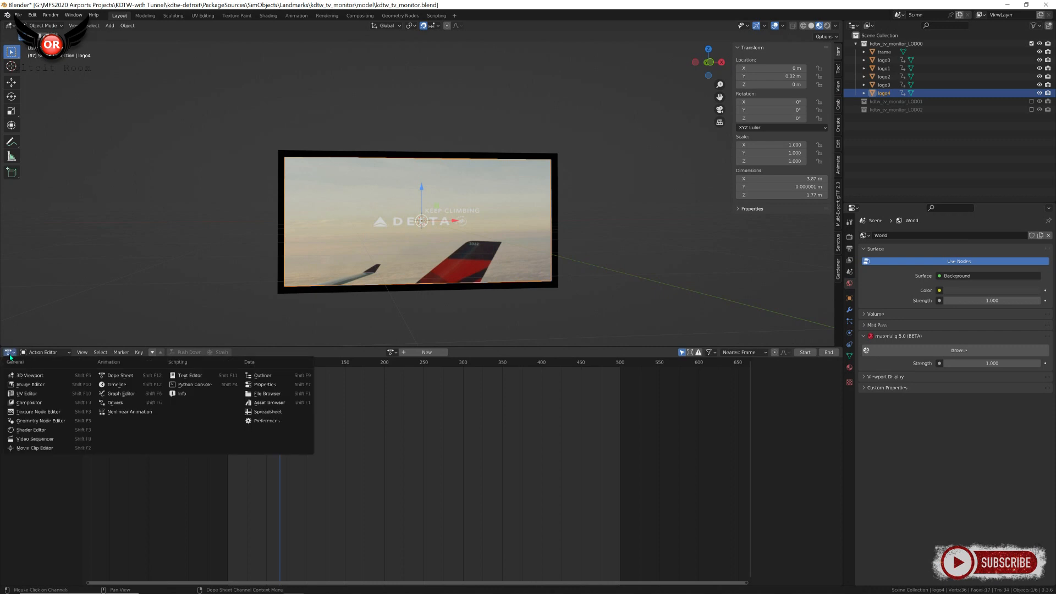
pyautogui.click(130, 411)
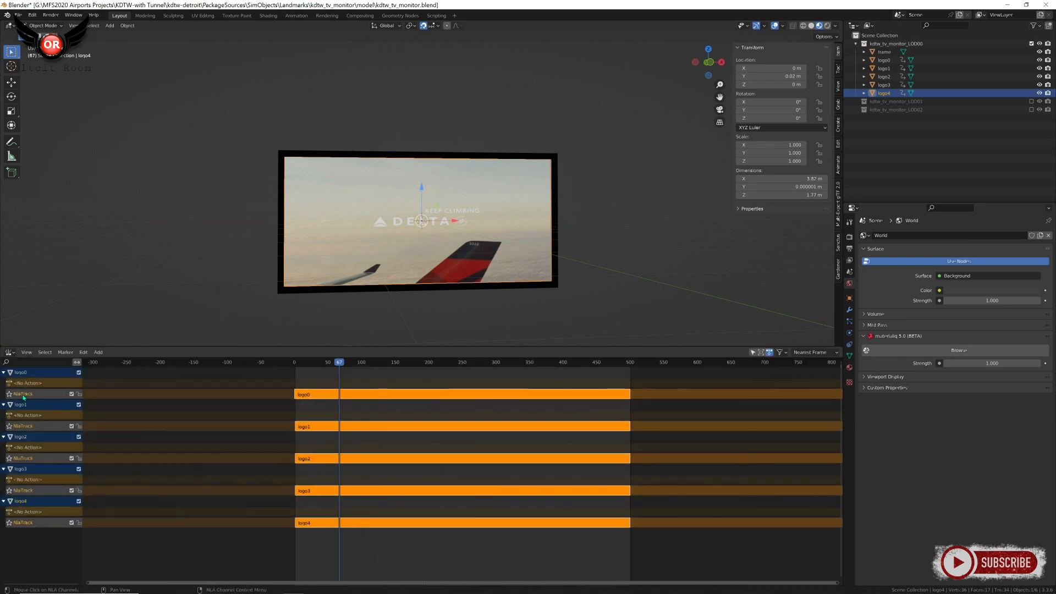
pyautogui.click(65, 395)
pyautogui.doubleClick(37, 394)
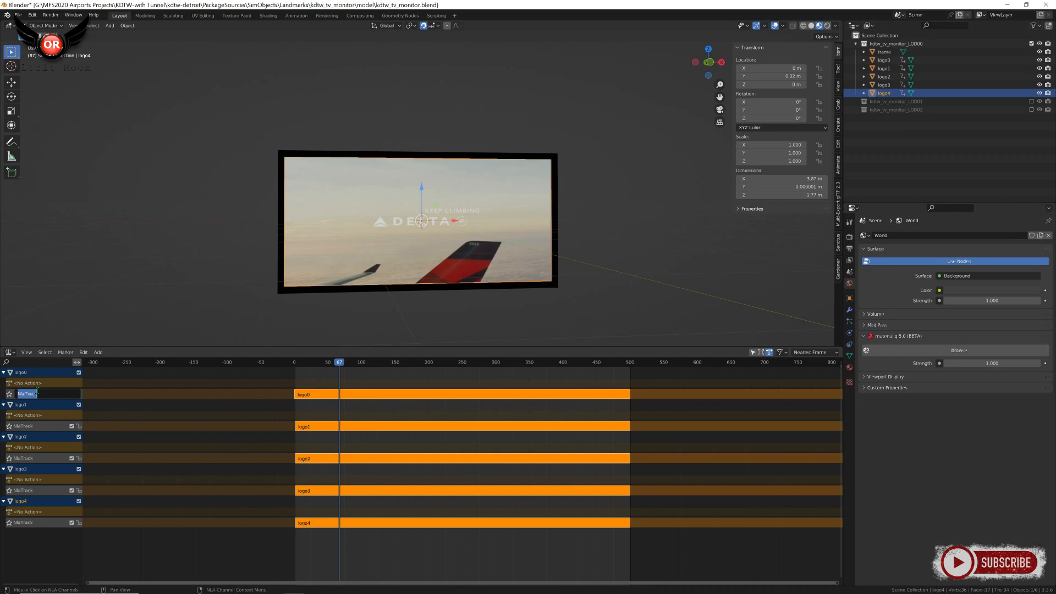
pyautogui.write('logo0')
pyautogui.press('Return')
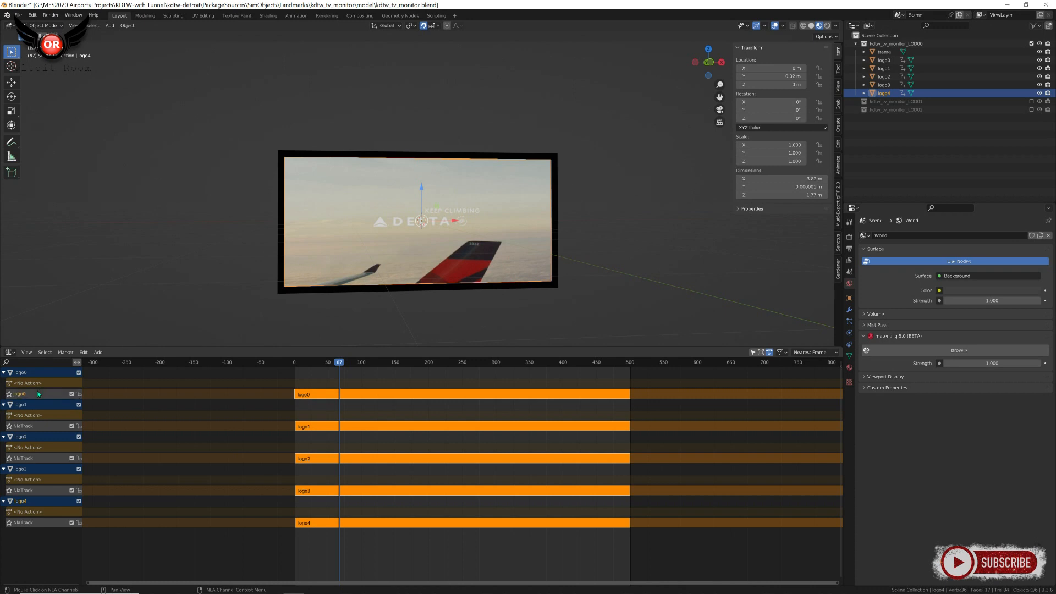
# Step: Rename the NLA tracks under logo1 and logo2 to logo1 and logo2 respectively
pyautogui.doubleClick(26, 429)
pyautogui.write('logo')
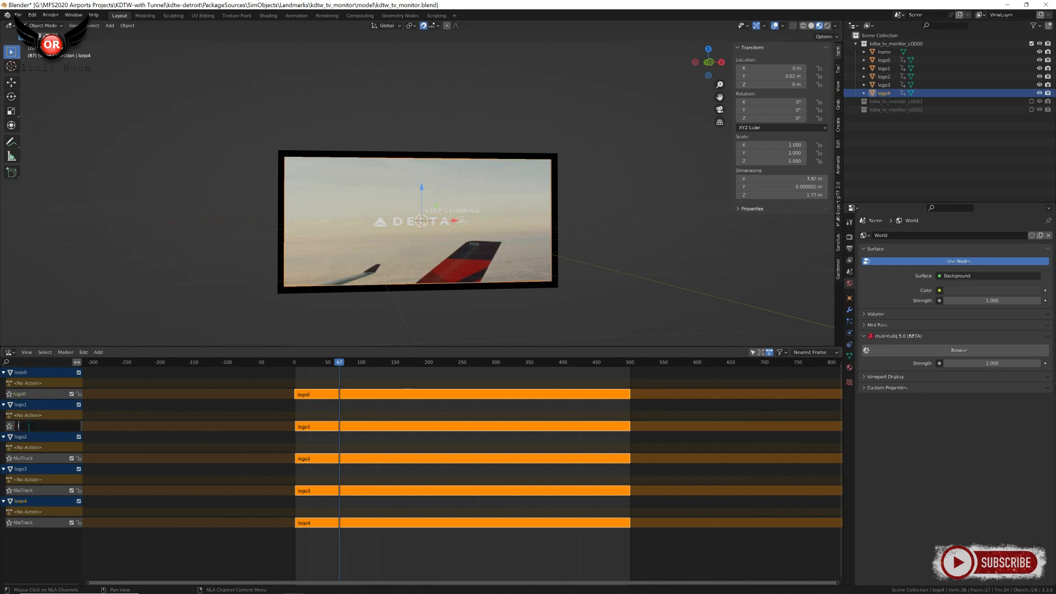
pyautogui.write('1')
pyautogui.press('Return')
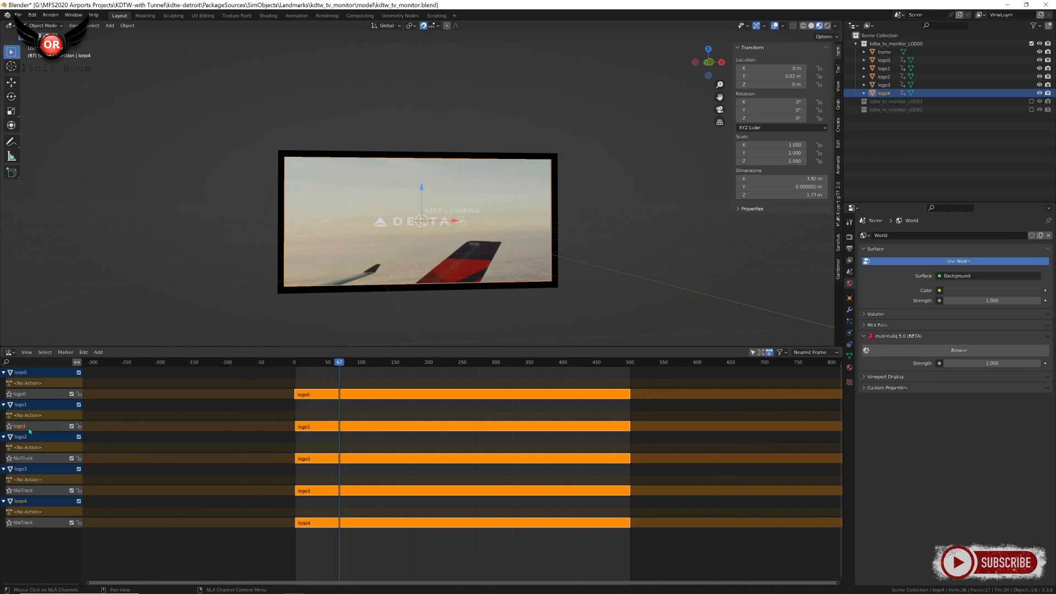
pyautogui.doubleClick(26, 458)
pyautogui.write('logo2')
pyautogui.press('Return')
# Step: Rename the NLA tracks under logo3 and logo4 to logo3 and logo4 respectively
pyautogui.doubleClick(30, 492)
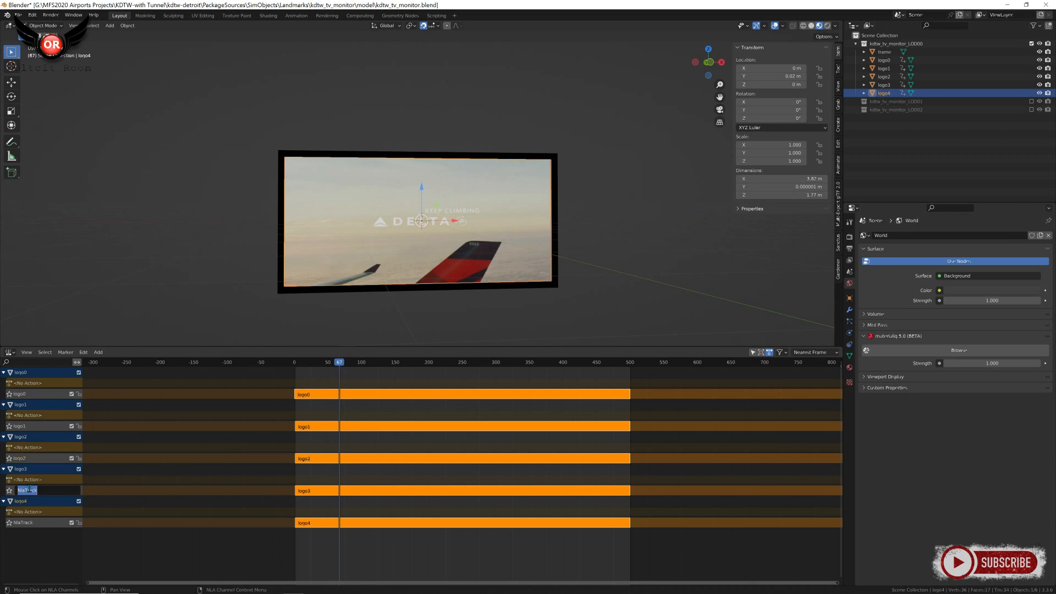
pyautogui.write('logo3')
pyautogui.press('Return')
pyautogui.doubleClick(24, 523)
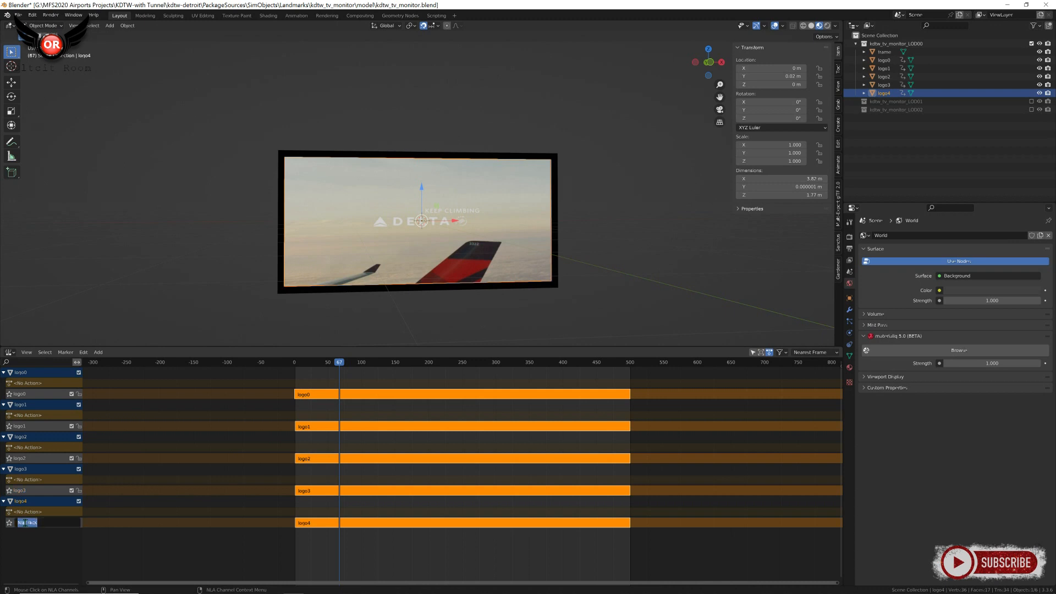
pyautogui.write('logo4')
pyautogui.press('Return')
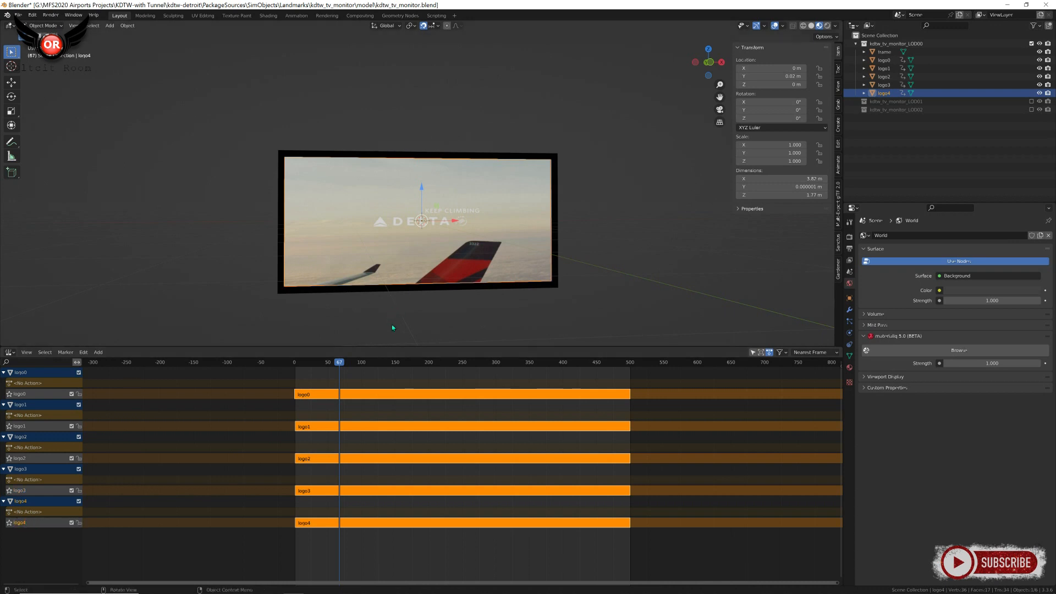
# Step: Play the logo animation from the start of the timeline and view the monitor from the front and at an angle
pyautogui.press('KP_1')
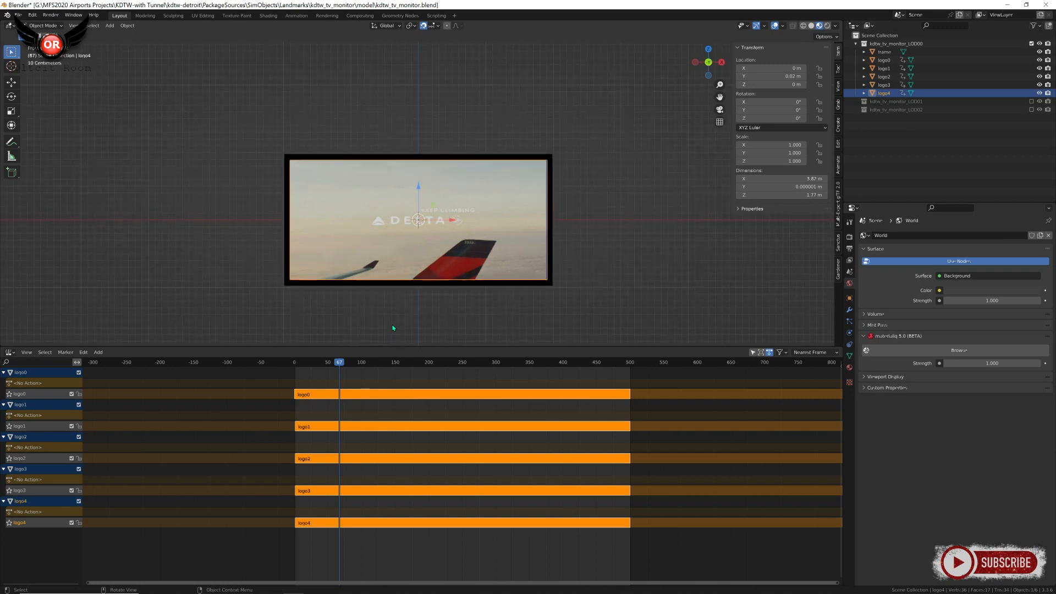
pyautogui.moveTo(340, 363); pyautogui.dragTo(295, 377)
pyautogui.press('space')
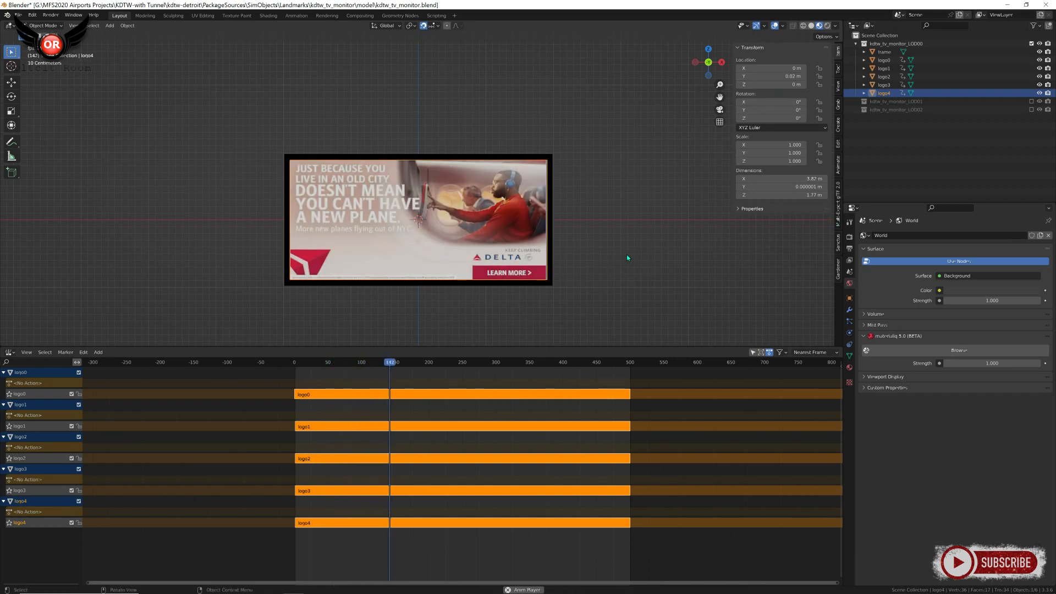
pyautogui.moveTo(629, 255); pyautogui.dragTo(475, 282, button='middle')
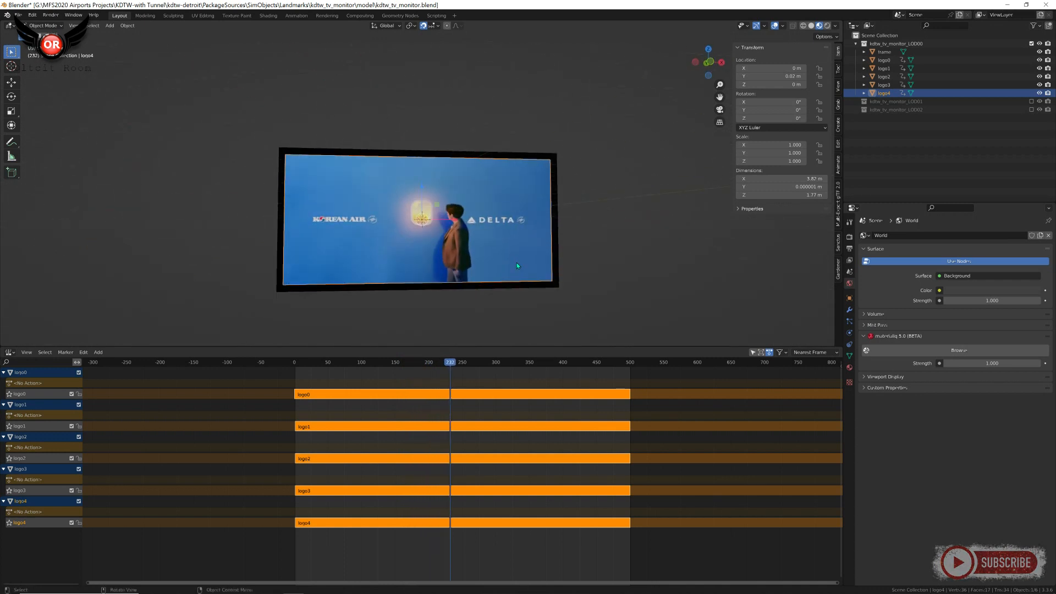